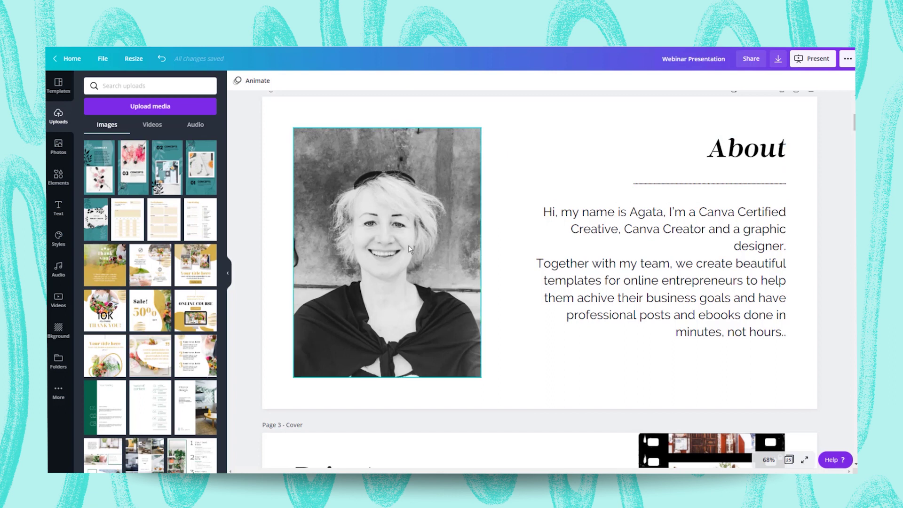
- Connect the Frames effect for the portrait photo on the About page
left_click(376, 206)
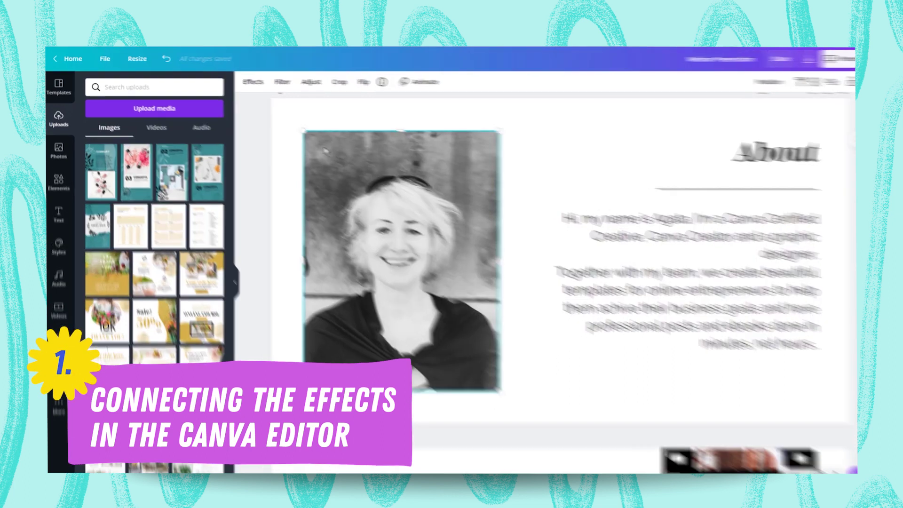
left_click(245, 82)
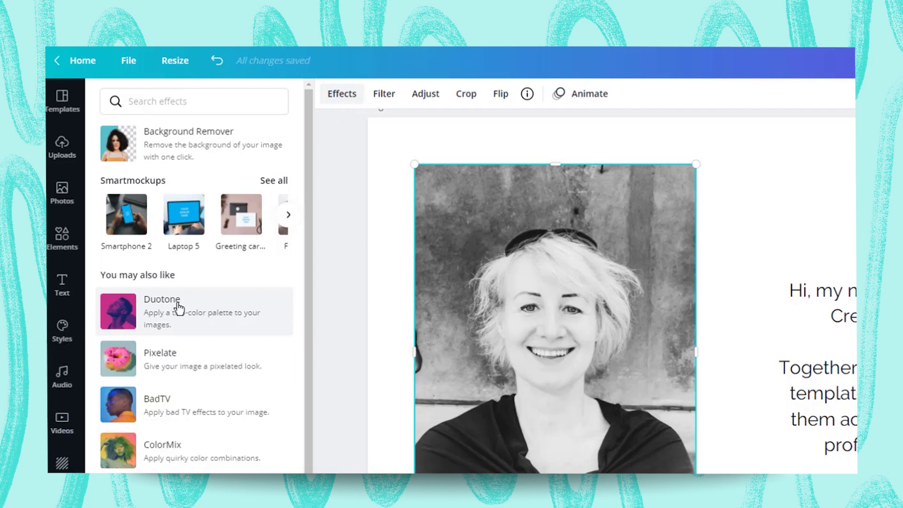
scroll(178, 308, "down", 2)
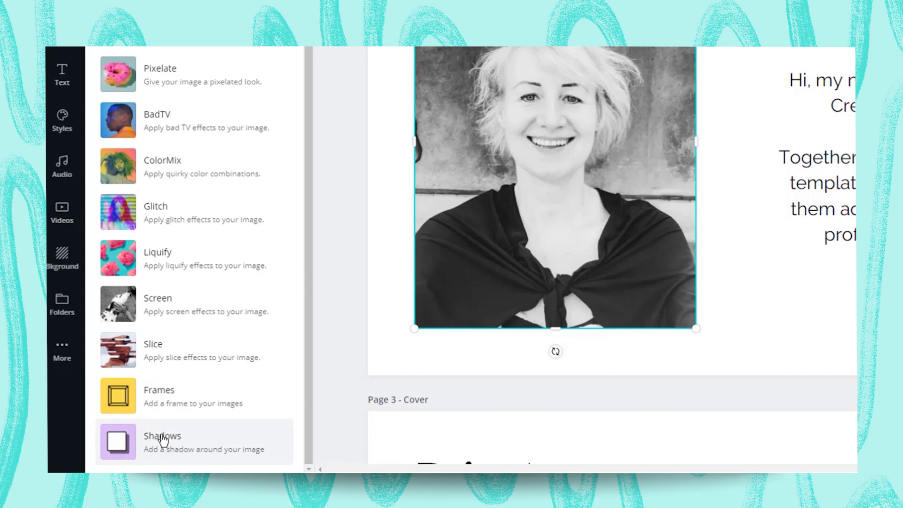
left_click(162, 404)
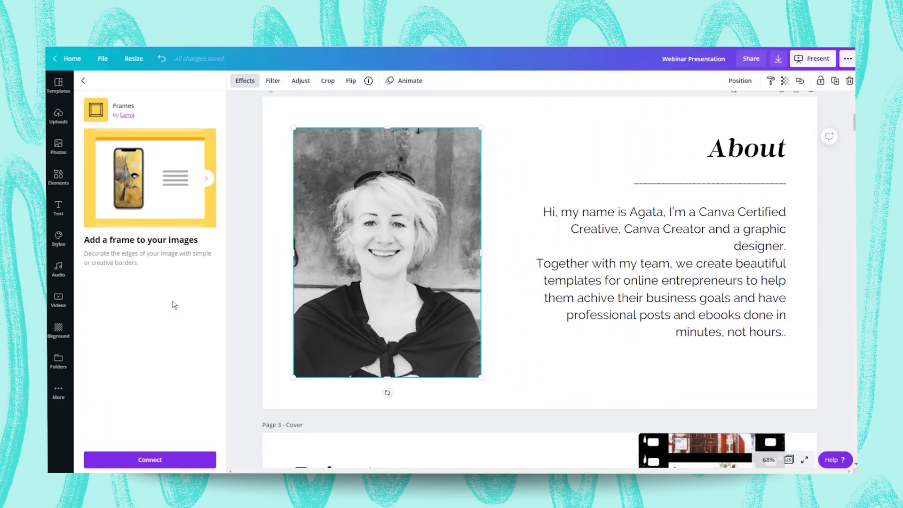
left_click(160, 463)
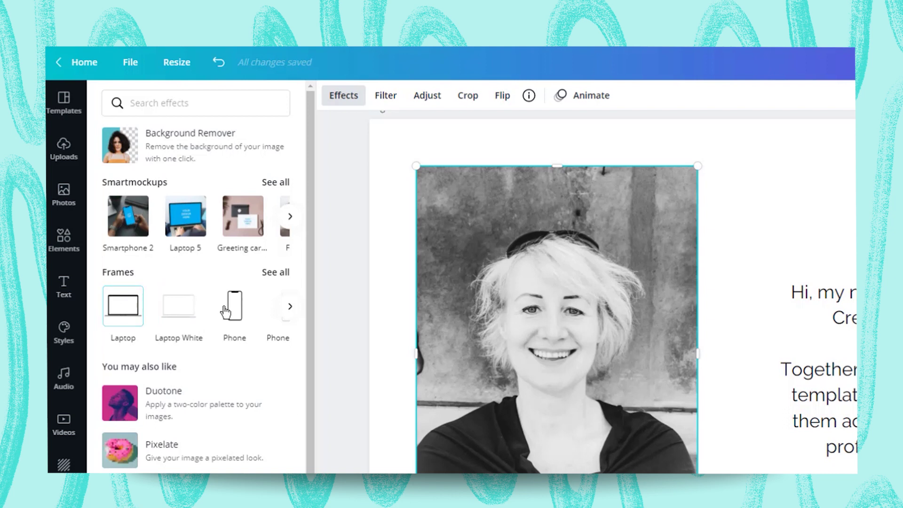
- Apply the Polaroid Black frame to the portrait photo with the crop position set to -14
left_click(274, 273)
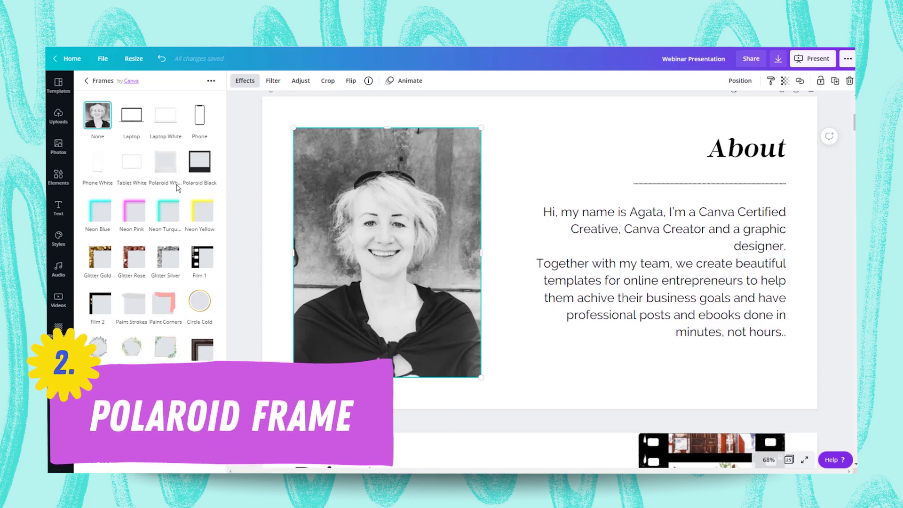
left_click(205, 165)
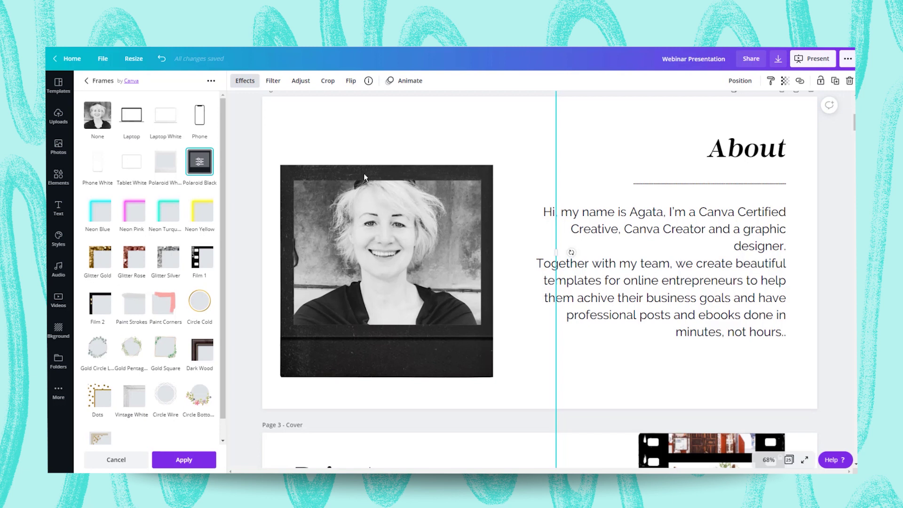
left_click(199, 162)
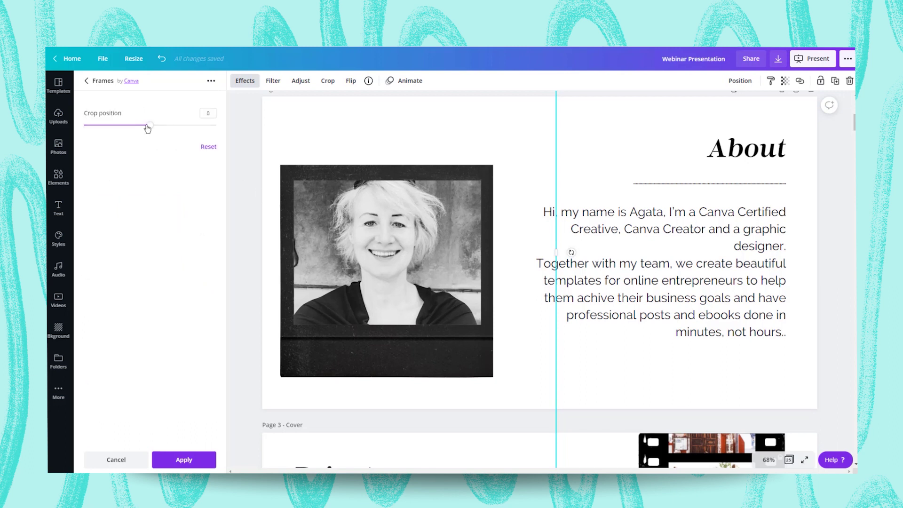
left_click_drag(148, 127, 133, 153)
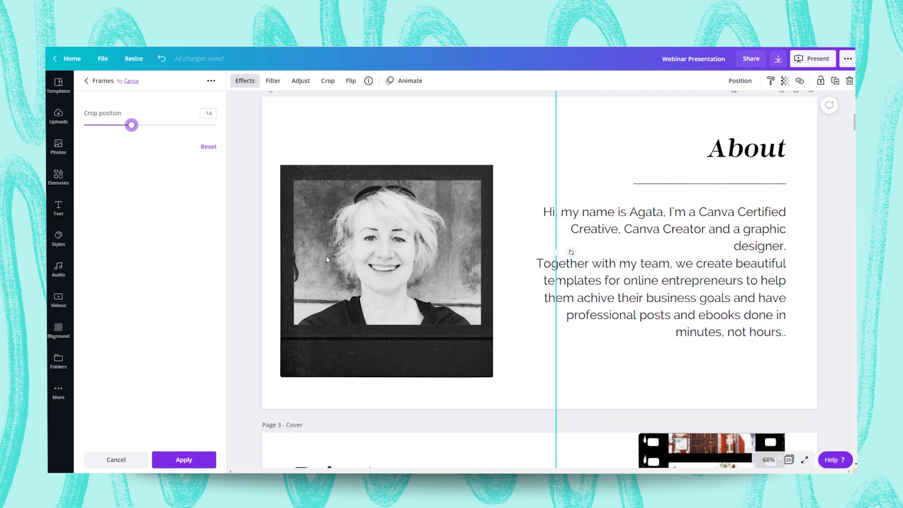
left_click(184, 460)
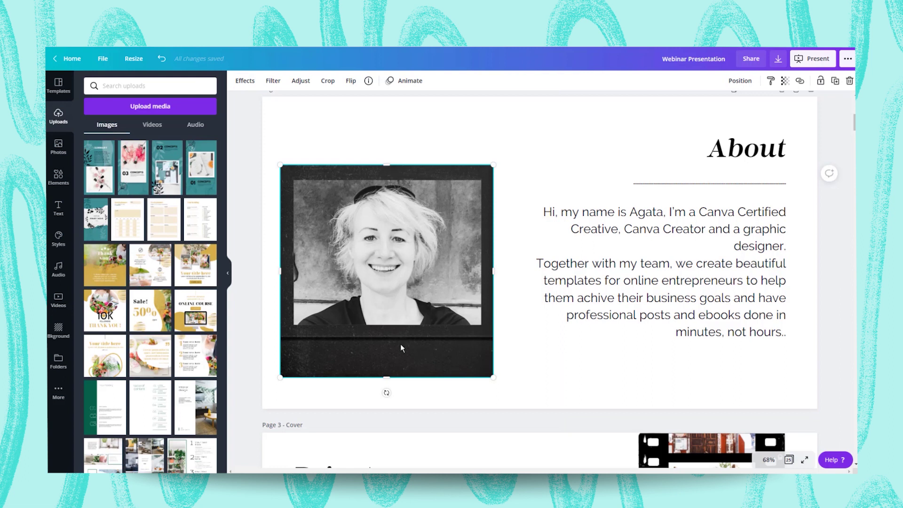
- Move the framed photo slightly upward on the page and tilt it a little counterclockwise
mouse_move(408, 351)
left_mouse_down()
mouse_move(406, 338)
mouse_move(407, 347)
left_mouse_up()
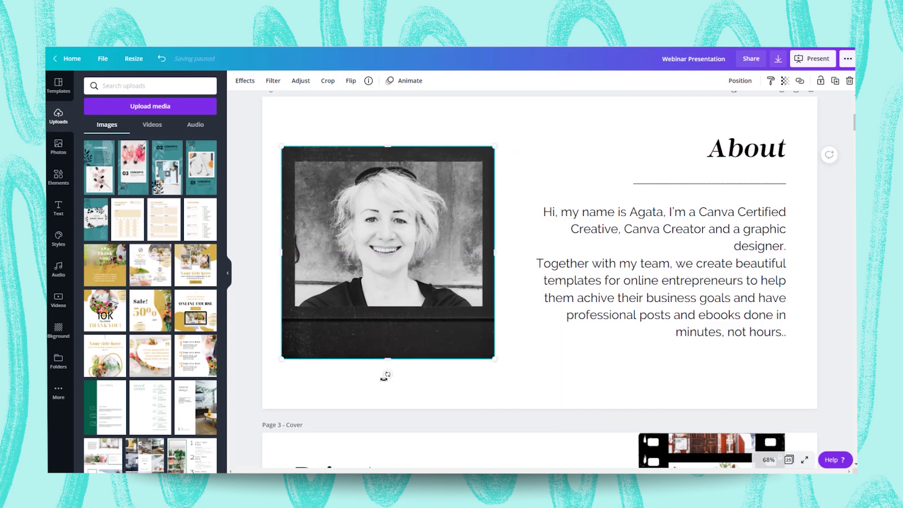
left_click_drag(389, 375, 399, 371)
left_click_drag(425, 335, 425, 332)
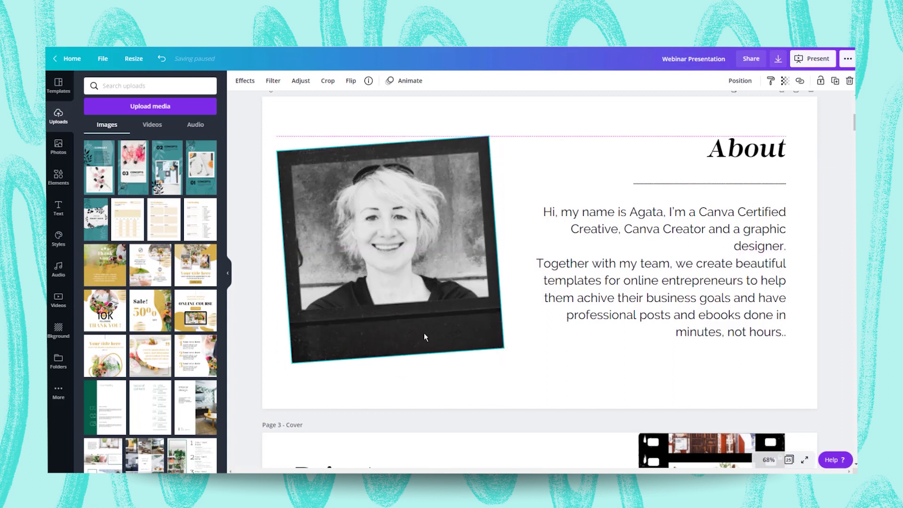
left_click(251, 225)
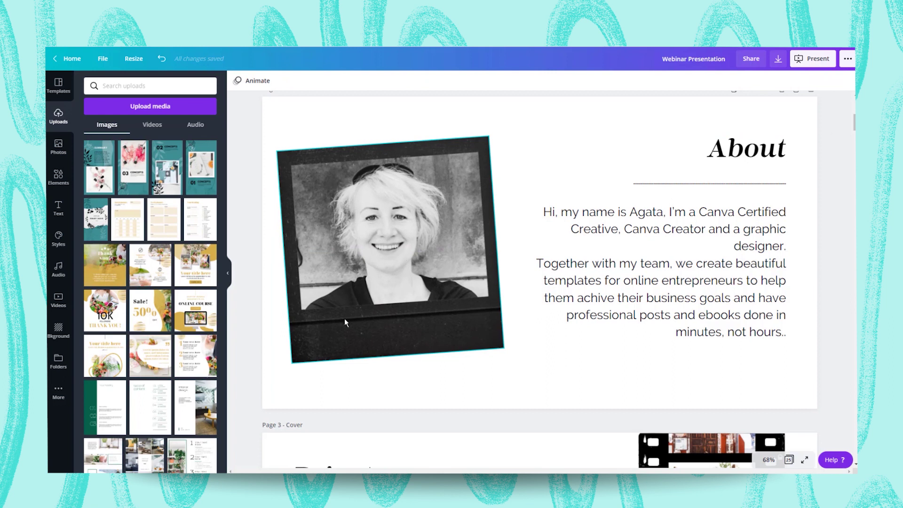
- Connect the Shadows effect for the tilted polaroid photo
left_click(339, 339)
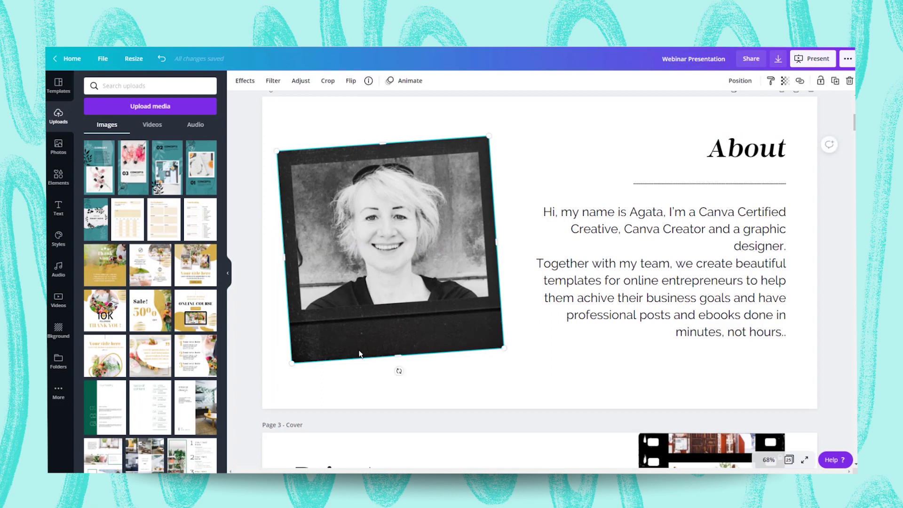
left_click(244, 84)
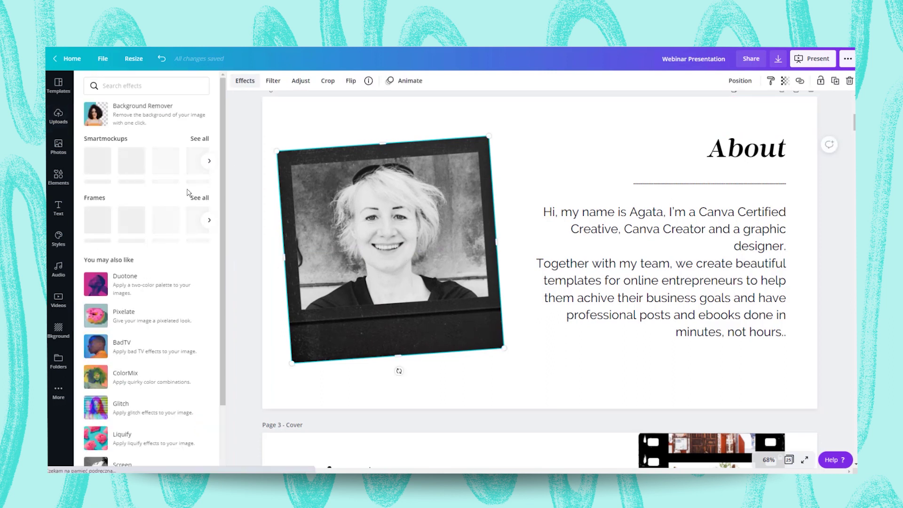
scroll(187, 196, "down", 3)
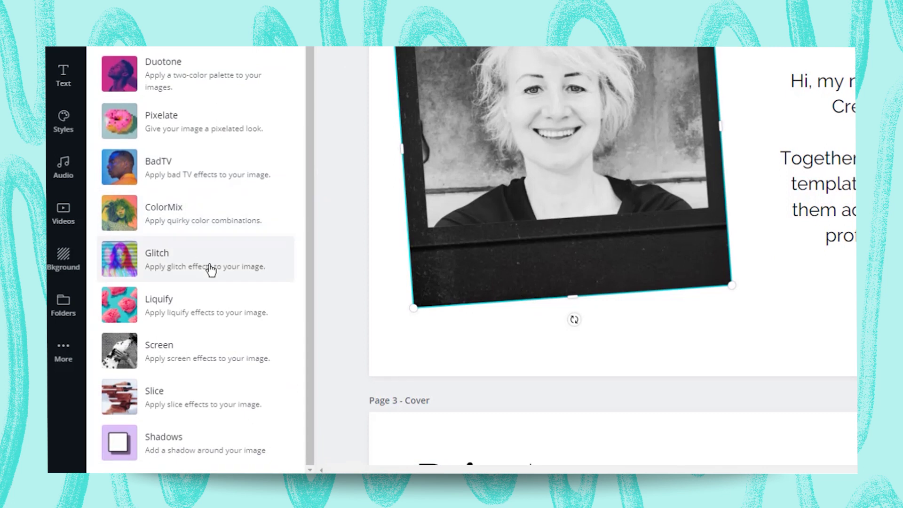
left_click(182, 447)
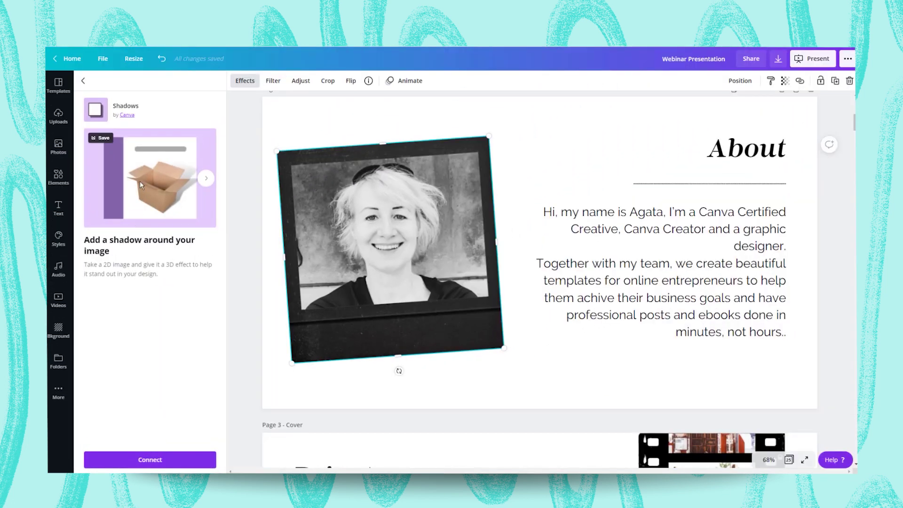
left_click(163, 465)
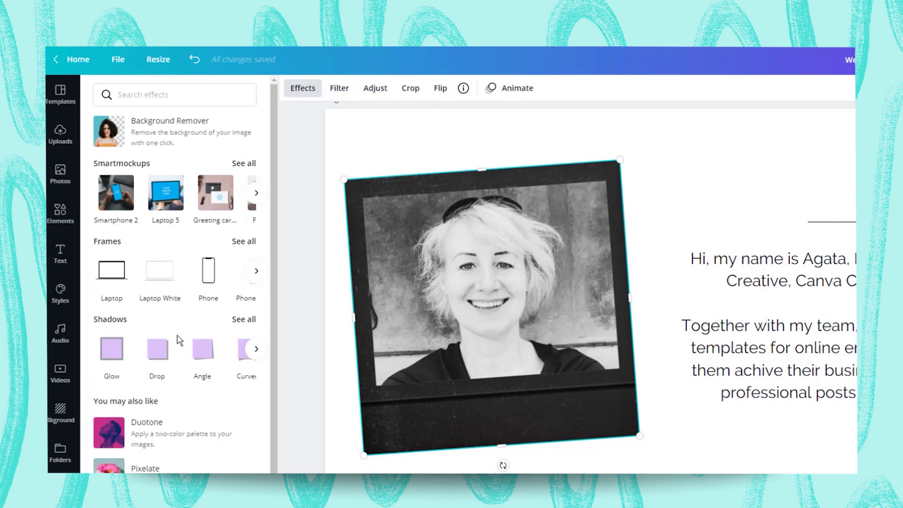
- Add an Angle shadow to the polaroid photo with the angle set to 4 and transparency to 30
left_click(245, 322)
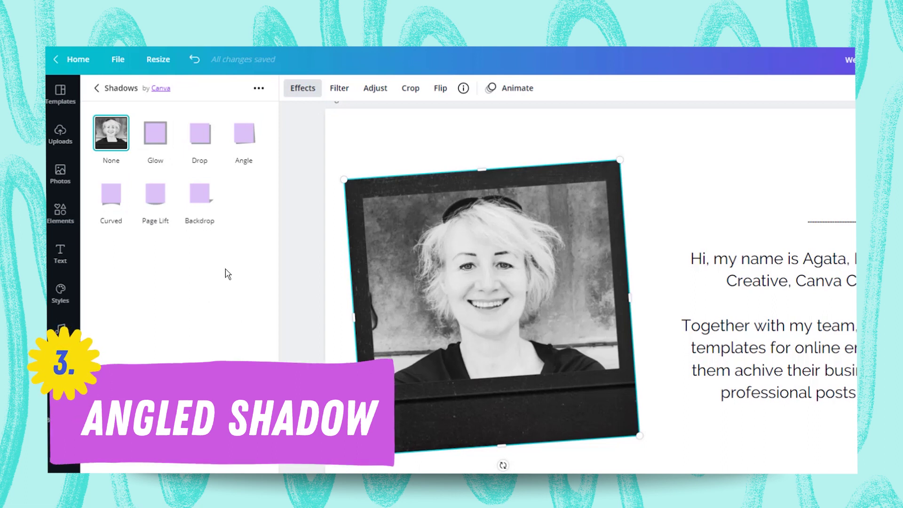
left_click(247, 137)
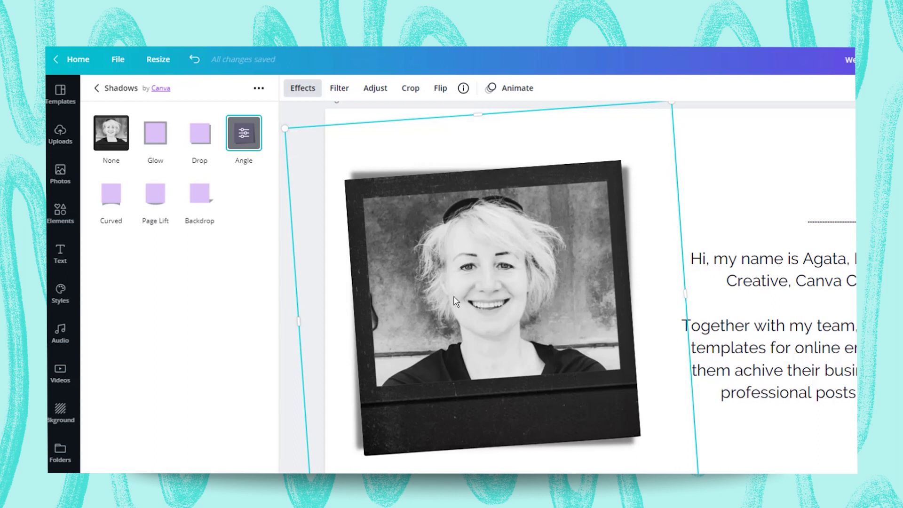
left_click(243, 134)
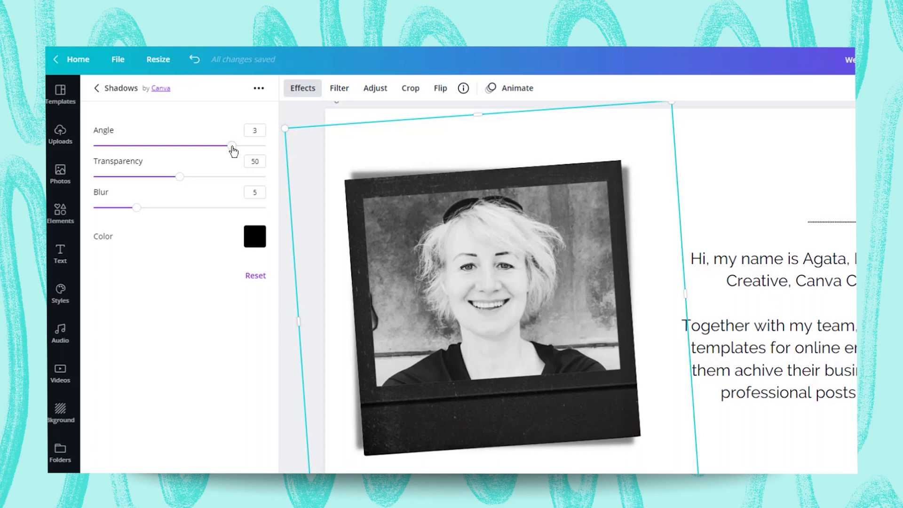
left_click_drag(232, 149, 267, 151)
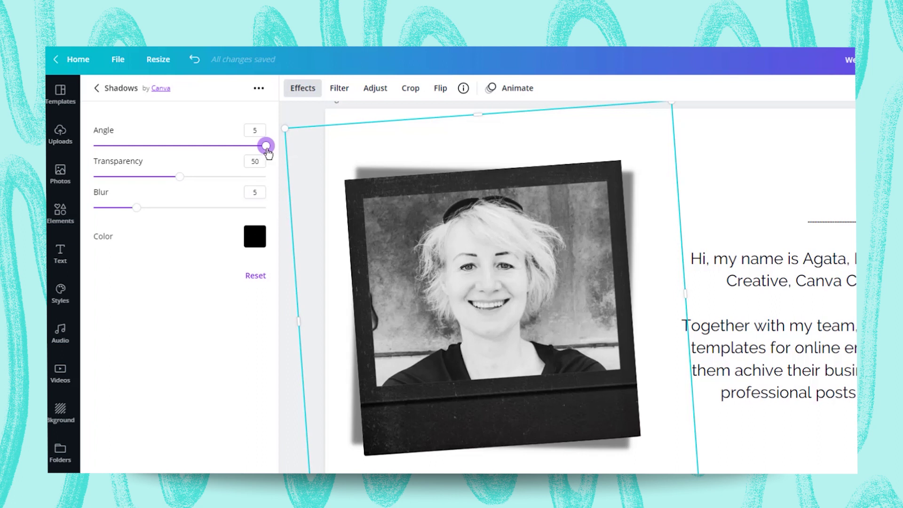
mouse_move(266, 146)
left_mouse_down()
mouse_move(93, 145)
mouse_move(288, 169)
mouse_move(168, 162)
mouse_move(254, 155)
left_mouse_up()
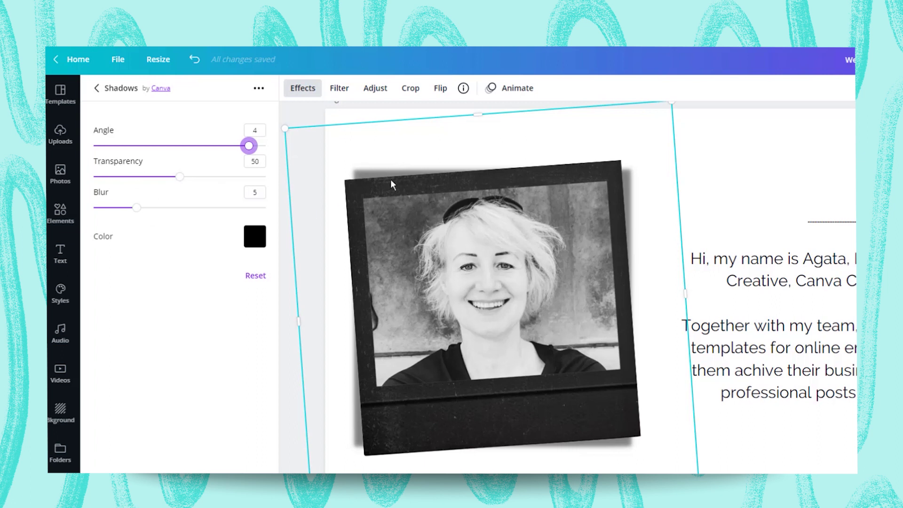
left_click_drag(179, 178, 144, 180)
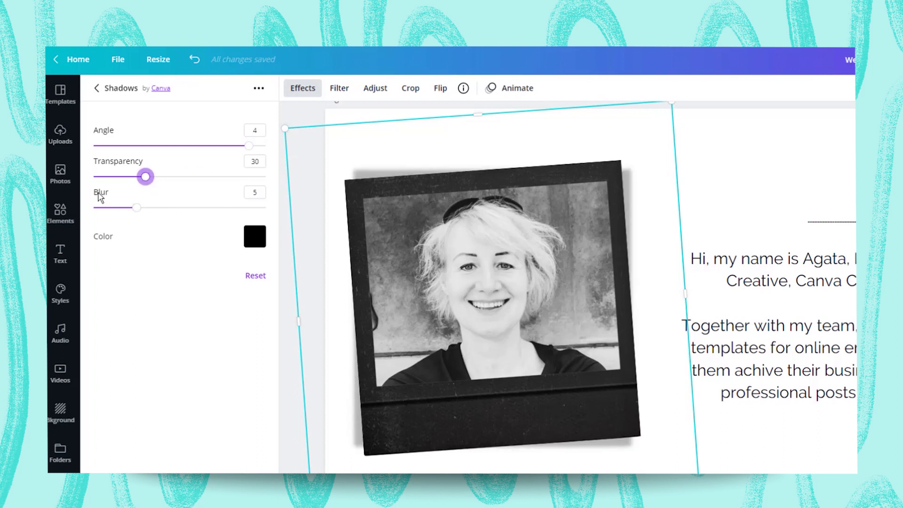
- Try a sharp red shadow with blur 0, transparency 100 and colour #EF052F, and return the colour to black
left_click_drag(136, 210, 95, 208)
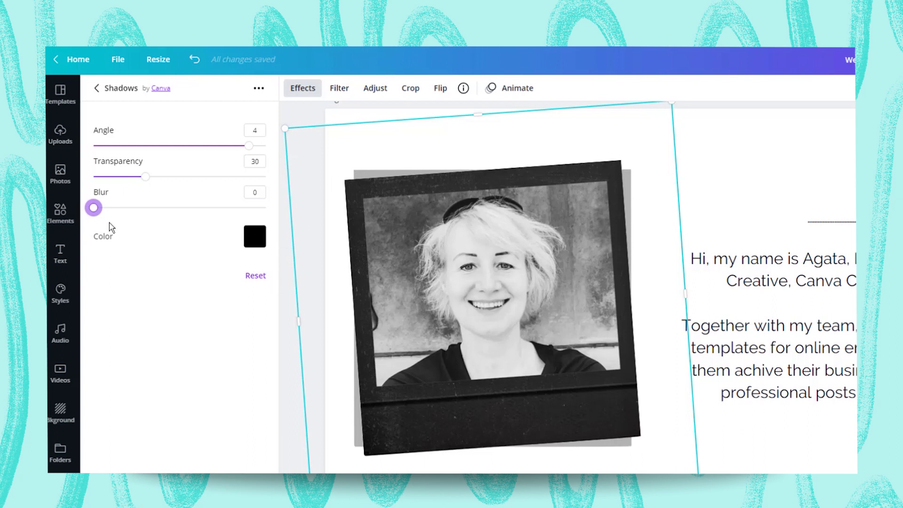
left_click_drag(145, 177, 264, 181)
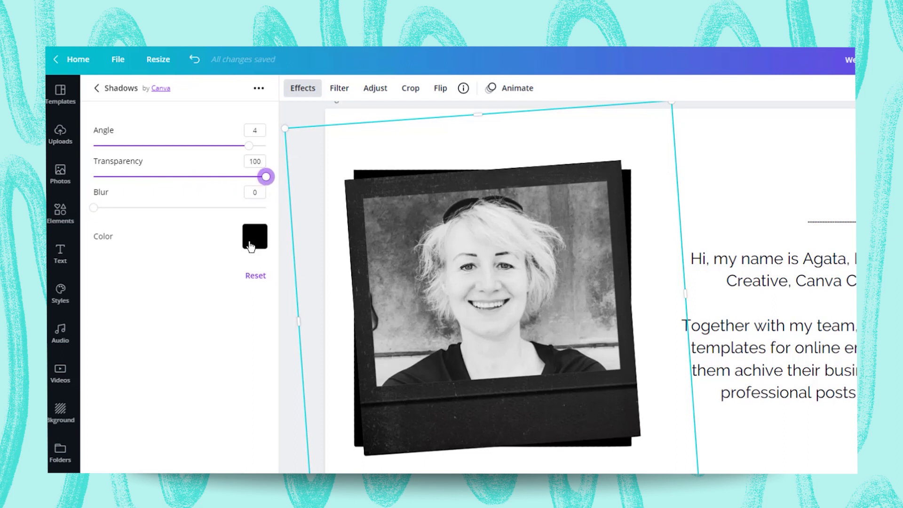
left_click(254, 236)
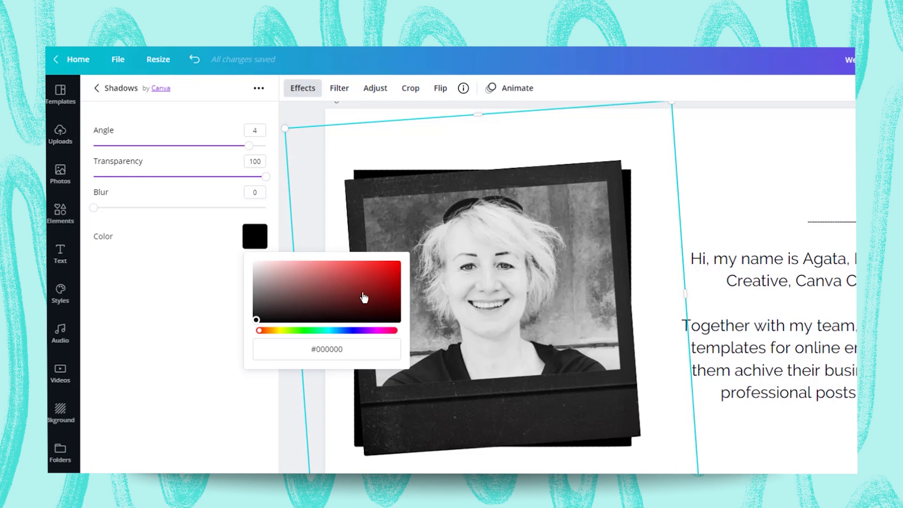
mouse_move(393, 333)
left_mouse_down()
mouse_move(383, 333)
mouse_move(392, 331)
left_mouse_up()
left_click(398, 265)
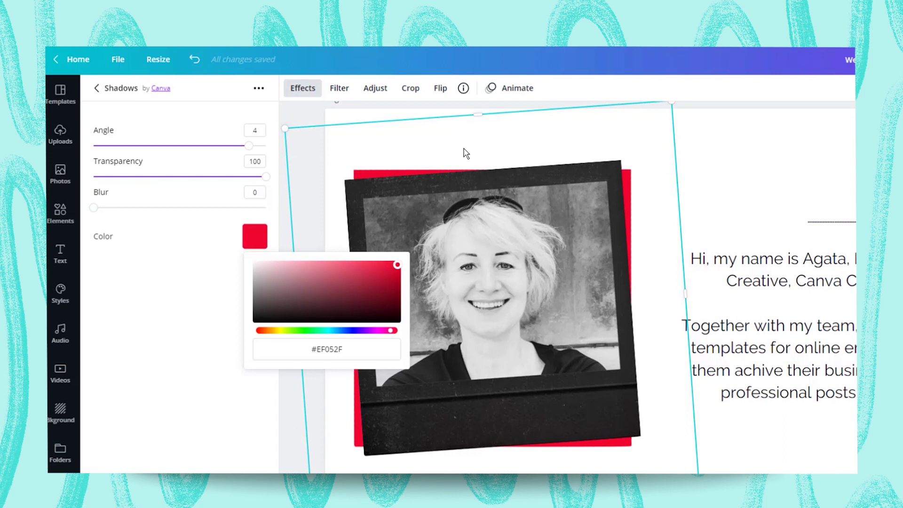
left_click(254, 321)
left_click(255, 237)
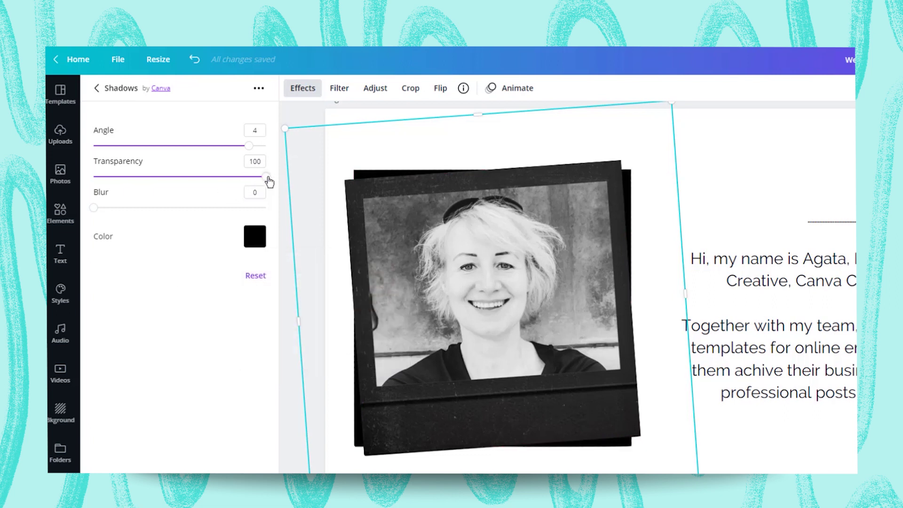
- Set the shadow's transparency to 30 and blur to 5, and apply the shadow to the photo
left_click_drag(266, 177, 146, 197)
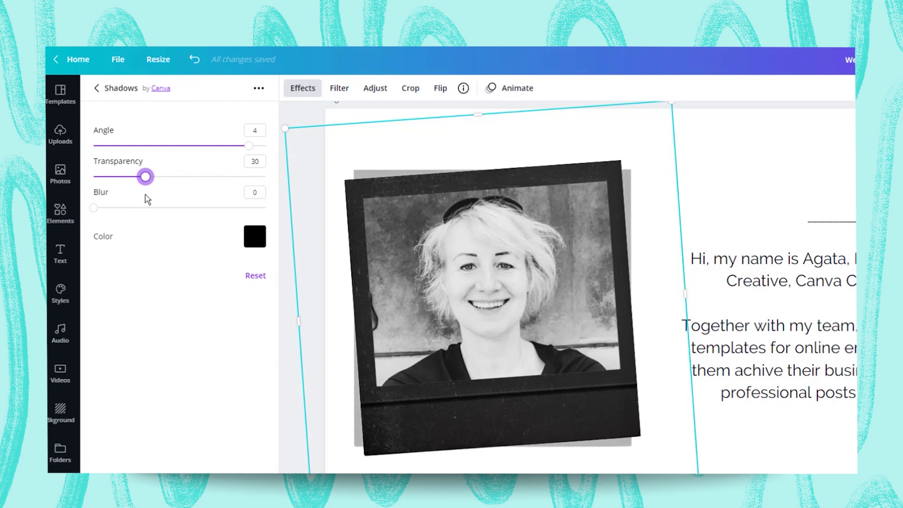
left_click_drag(94, 210, 136, 207)
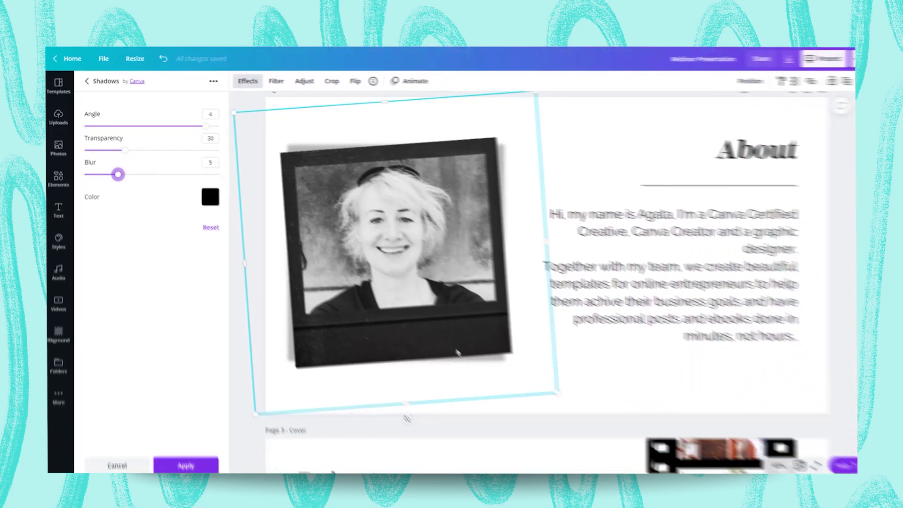
left_click(196, 461)
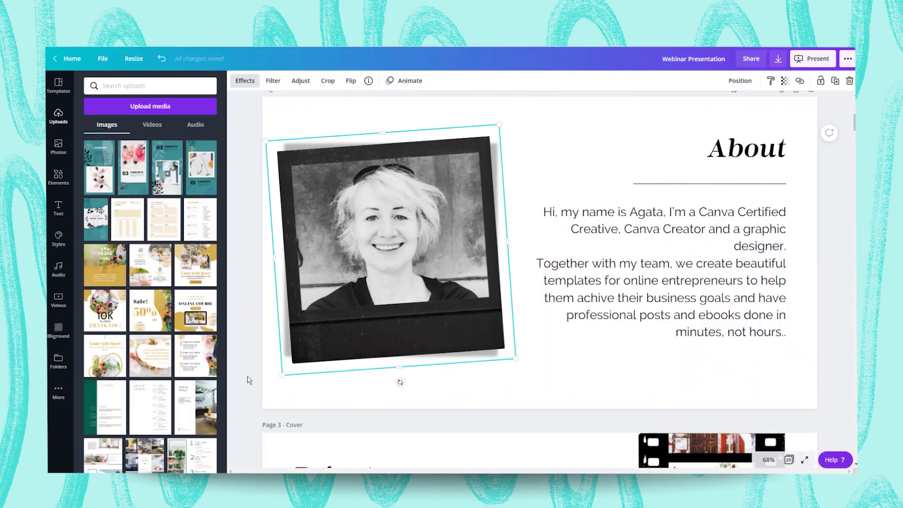
left_click(249, 380)
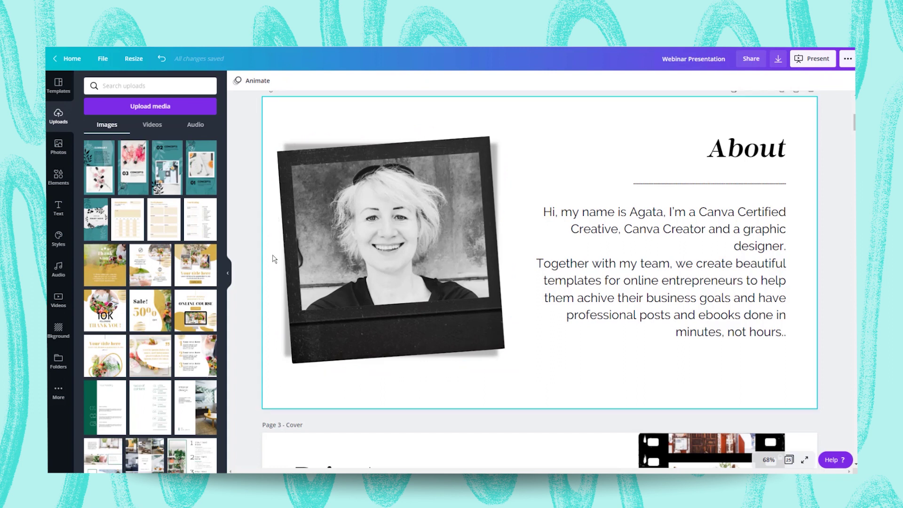
- Nudge the shadowed polaroid photo slightly down and to the right on the About page
left_click_drag(422, 326, 426, 329)
left_click(251, 195)
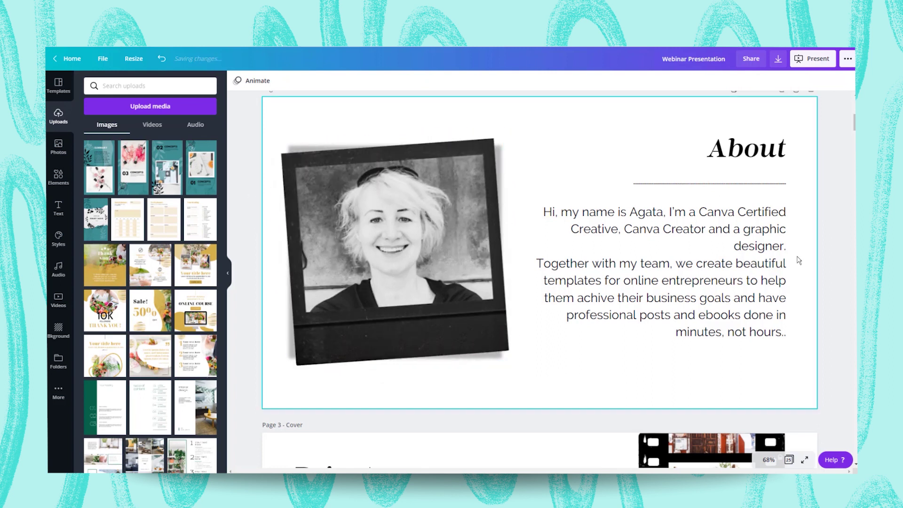
- Add another Angle shadow to the polaroid photo with angle 4 and transparency 53, and apply it
left_click(333, 293)
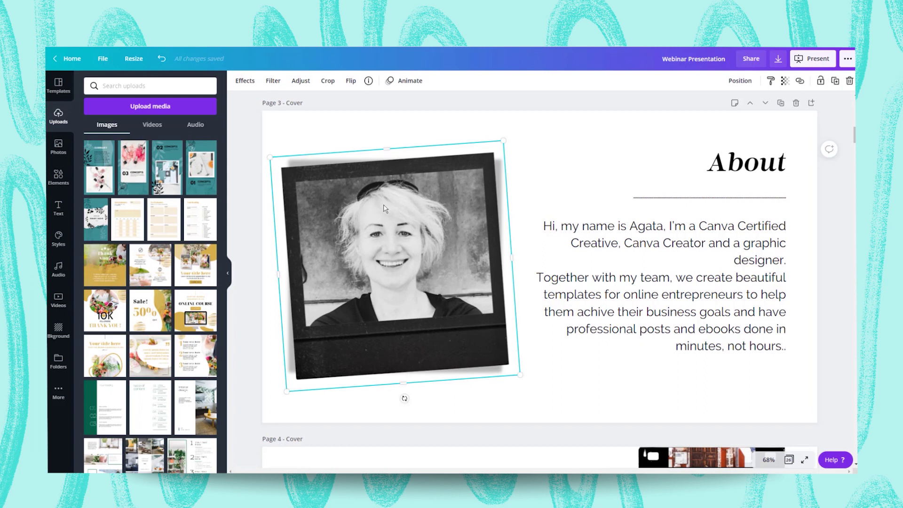
left_click(245, 80)
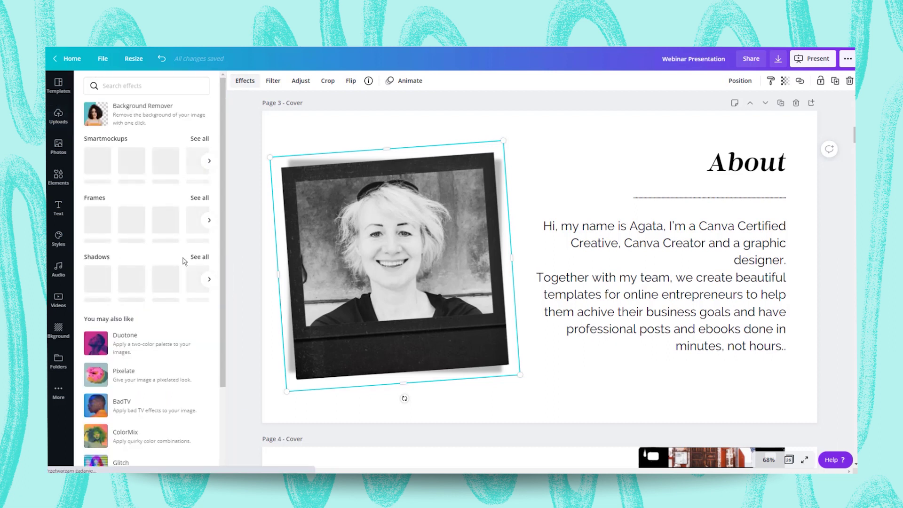
left_click(200, 257)
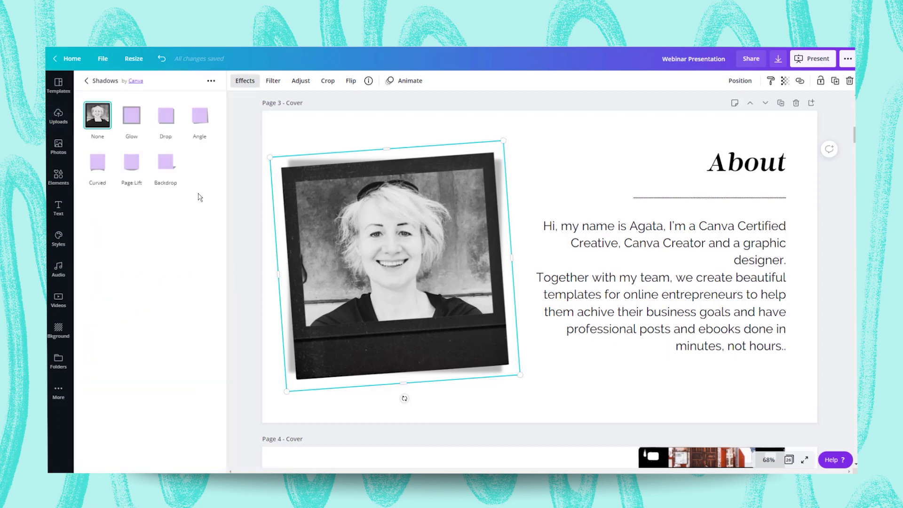
left_click(196, 120)
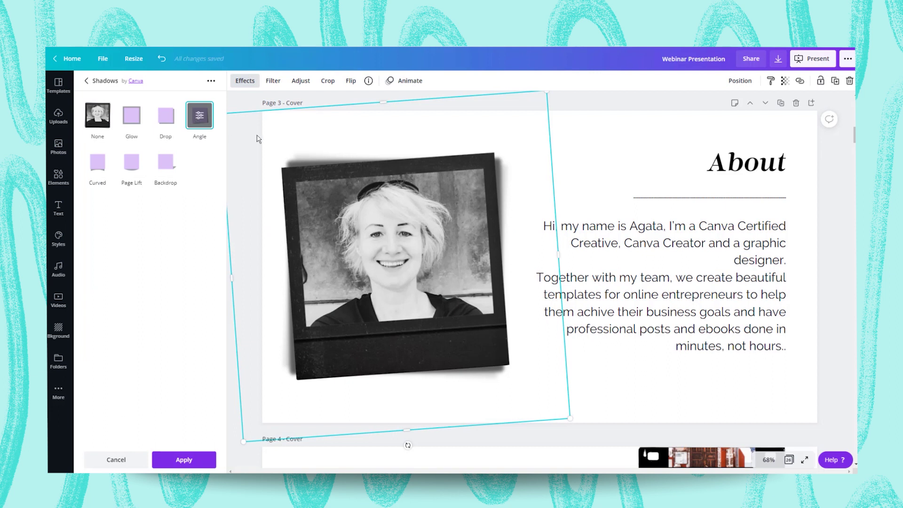
left_click(194, 120)
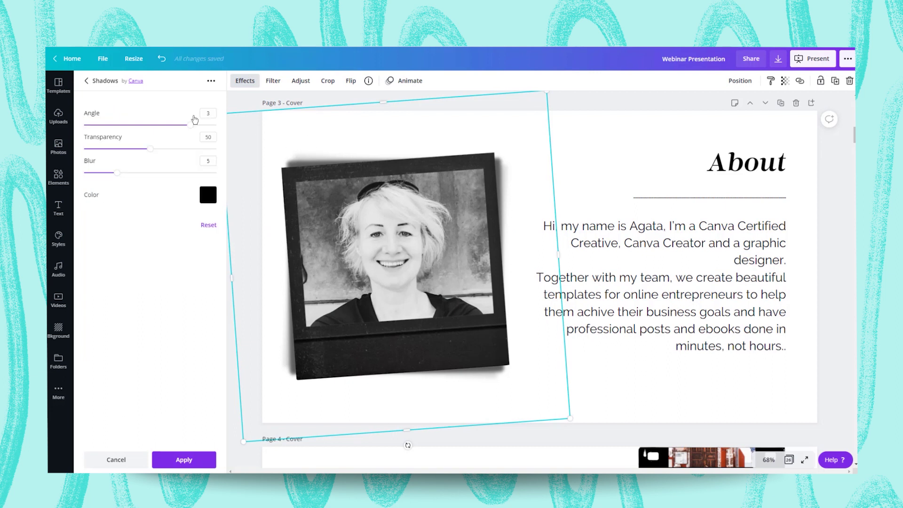
left_click(154, 149)
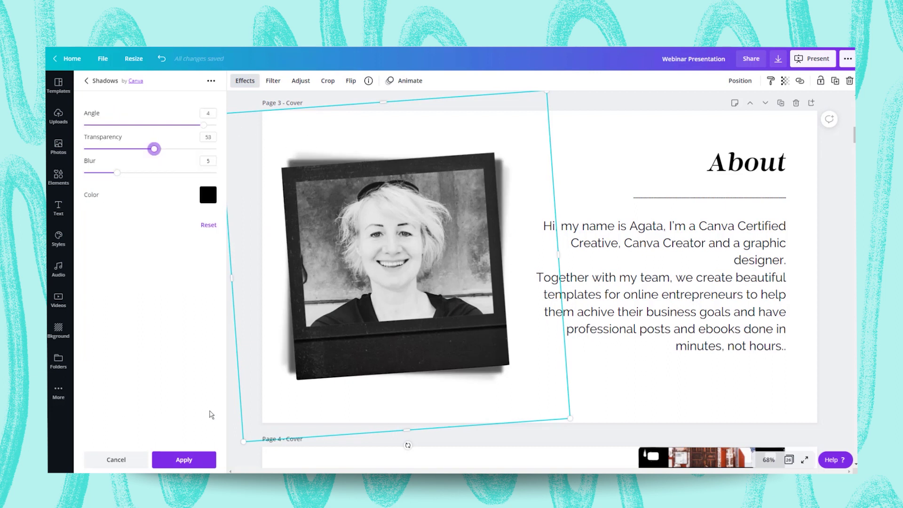
left_click(184, 461)
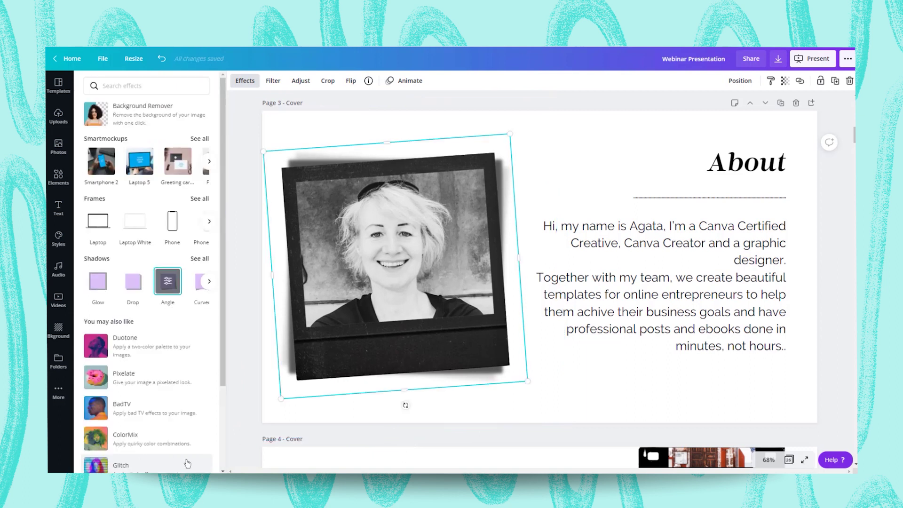
left_click(248, 232)
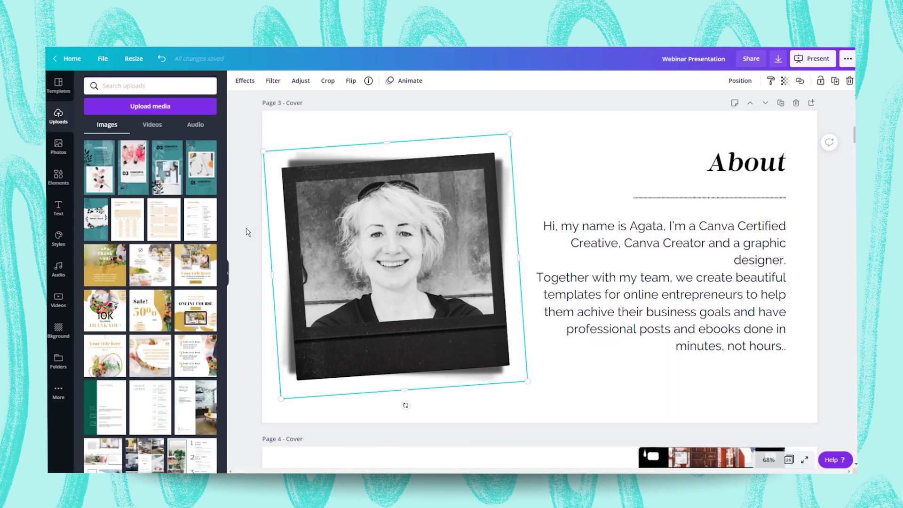
left_click(247, 230)
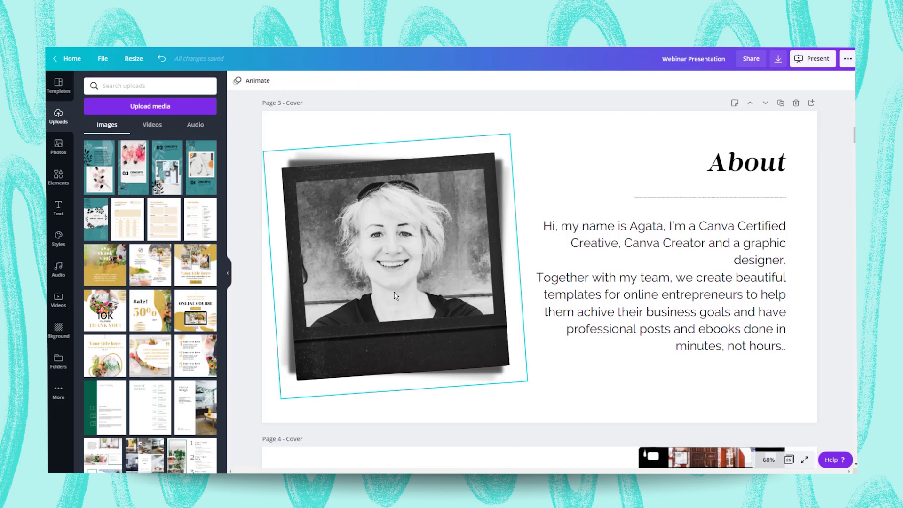
- Duplicate the About page and connect the Duotone effect for the polaroid photo on the copy
left_click(779, 103)
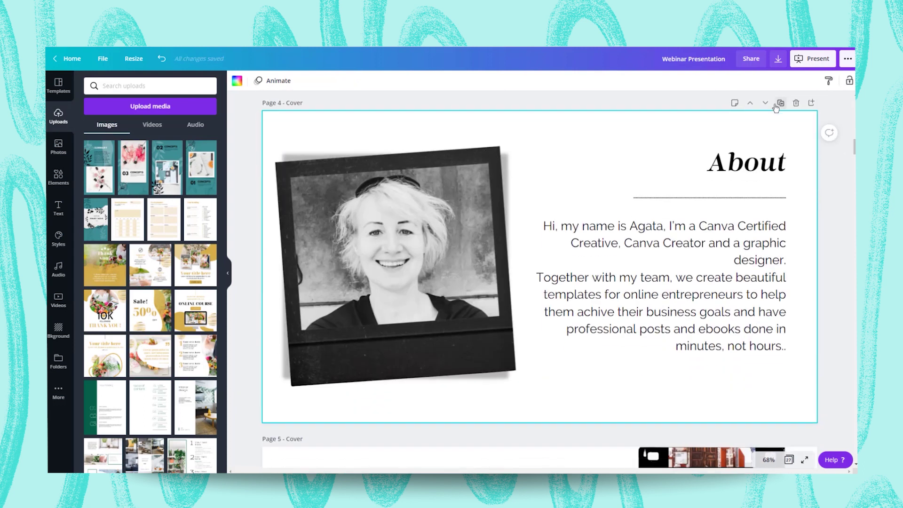
left_click(365, 205)
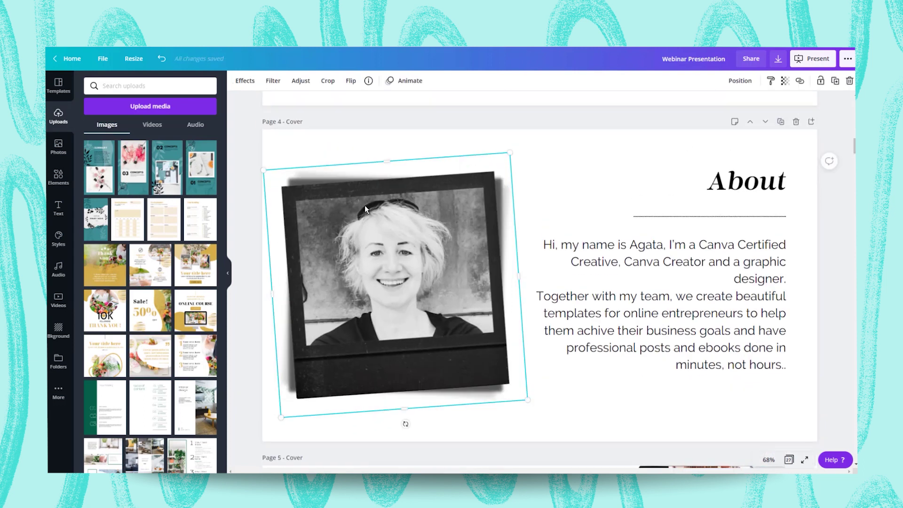
left_click(249, 82)
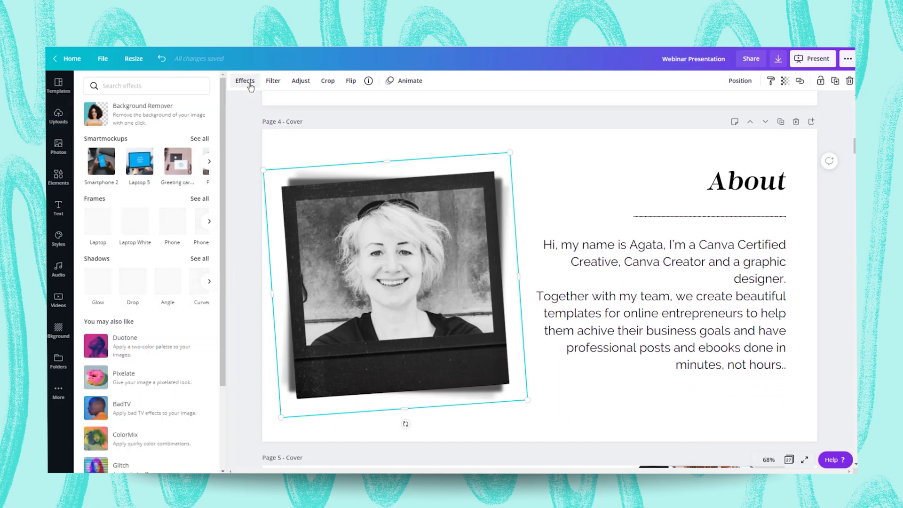
scroll(123, 275, "down", 2)
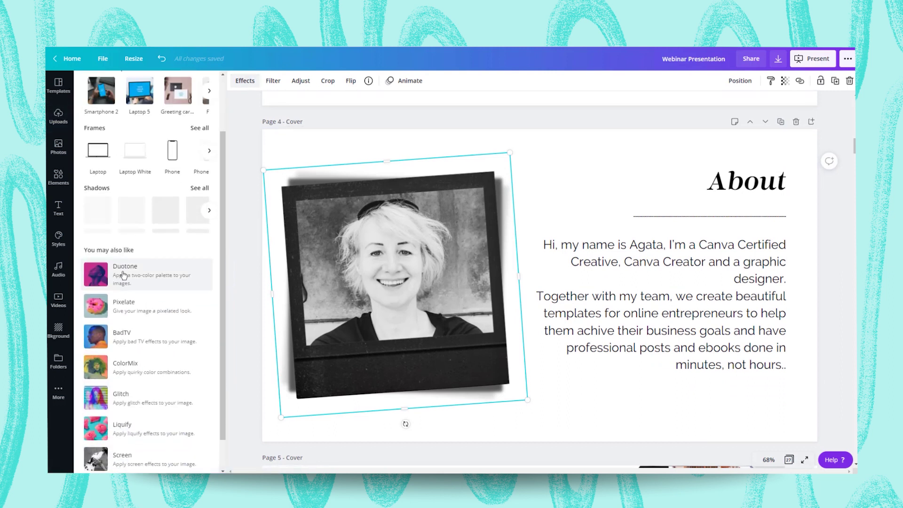
left_click(124, 275)
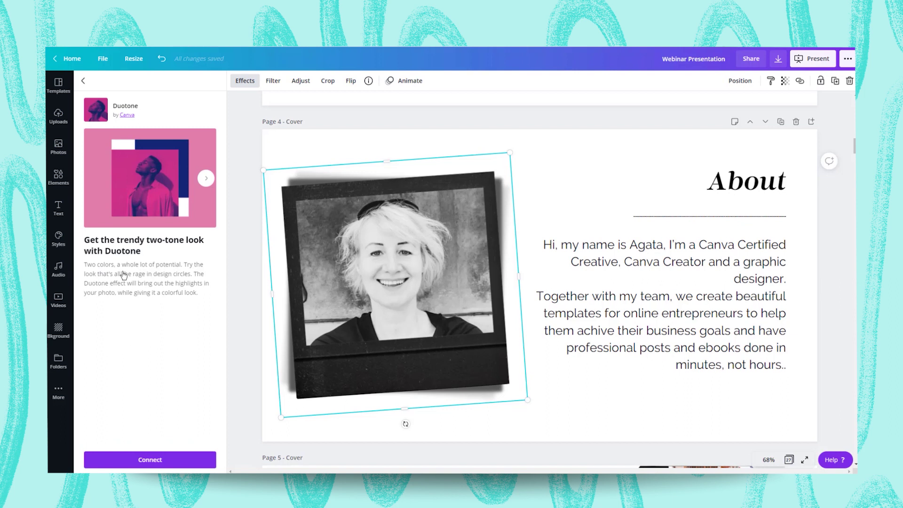
left_click(136, 461)
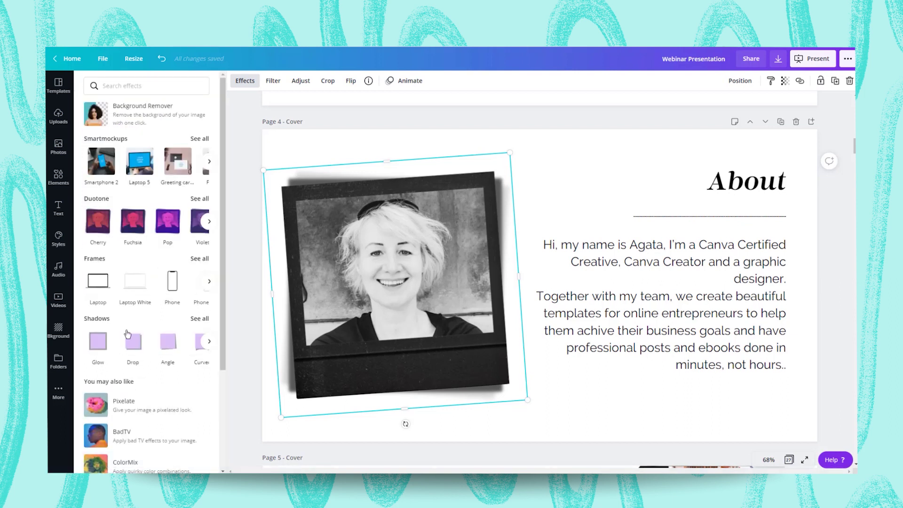
- Give the copied polaroid photo the Sepia Duotone effect and lighten its highlights colour to a pale cream
left_click(202, 199)
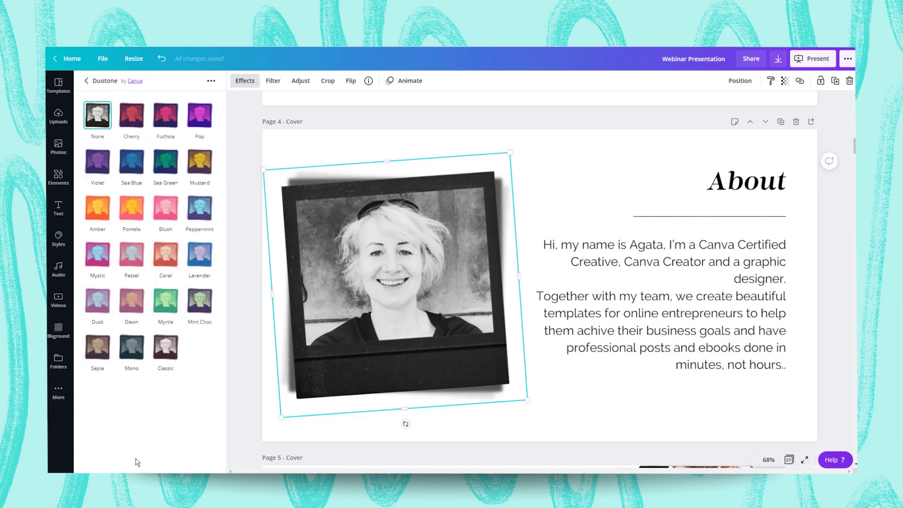
left_click(99, 357)
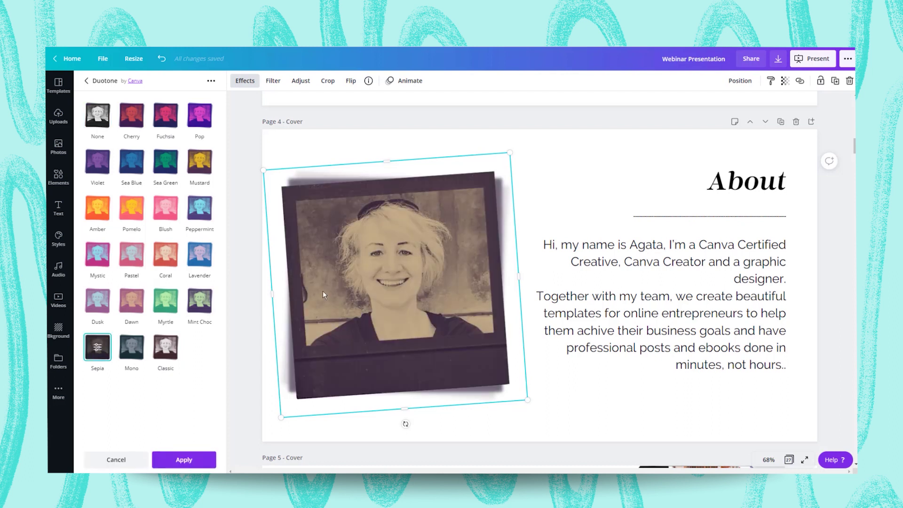
left_click(98, 348)
left_click(215, 113)
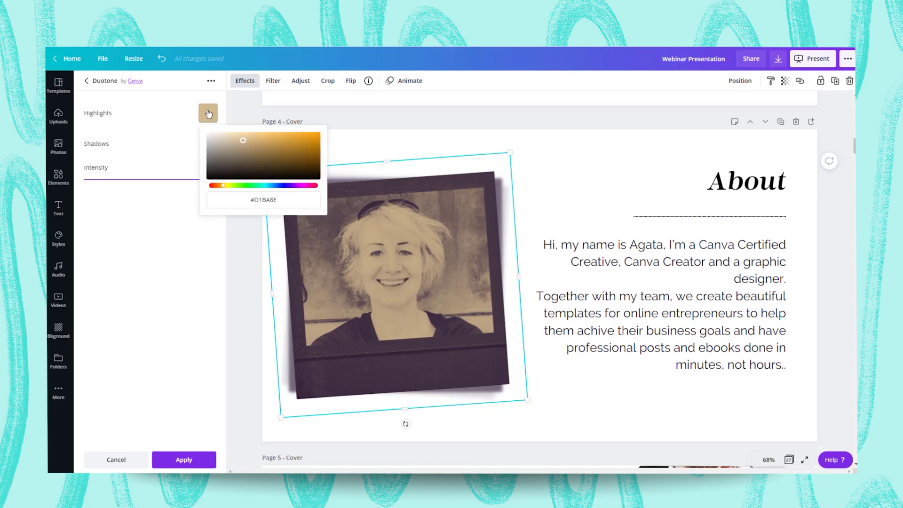
left_click_drag(244, 141, 223, 125)
left_click(144, 265)
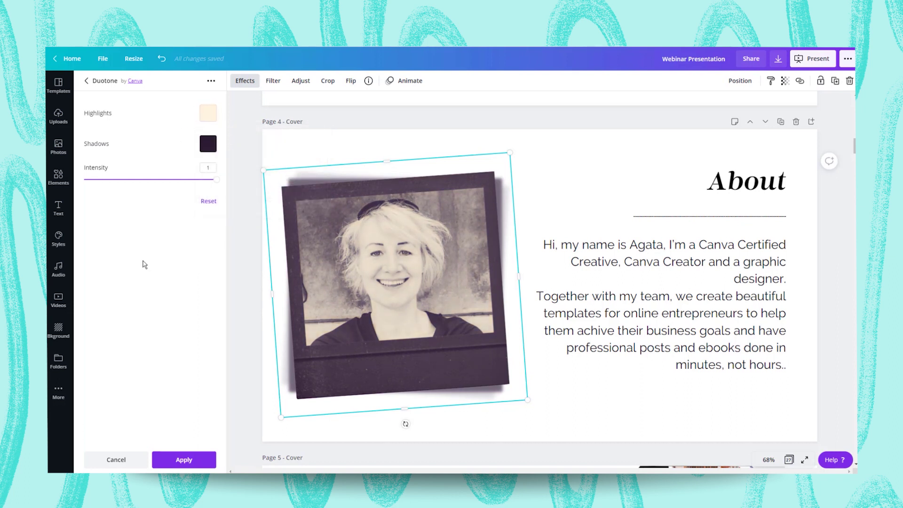
- Darken the Duotone shadows colour to #0C080E and apply the effect to the polaroid photo
left_click(208, 143)
left_click_drag(232, 204, 261, 206)
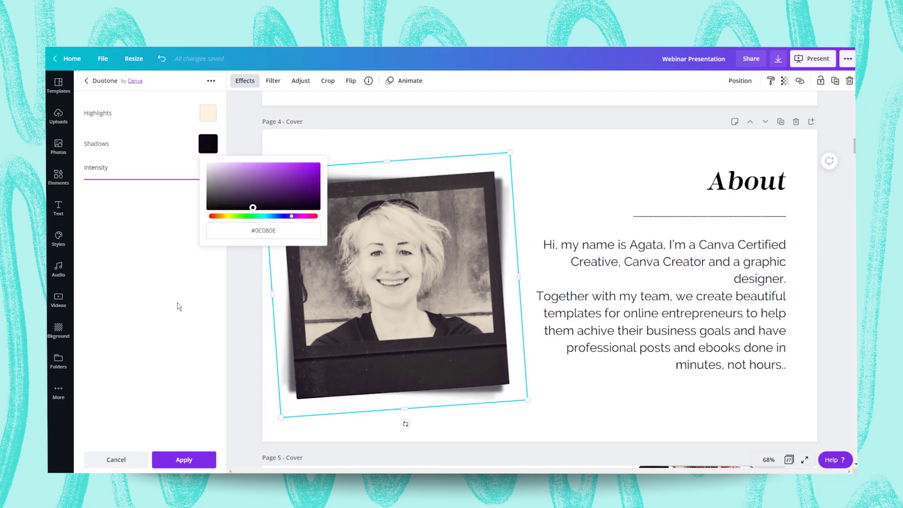
left_click(180, 306)
left_click(196, 460)
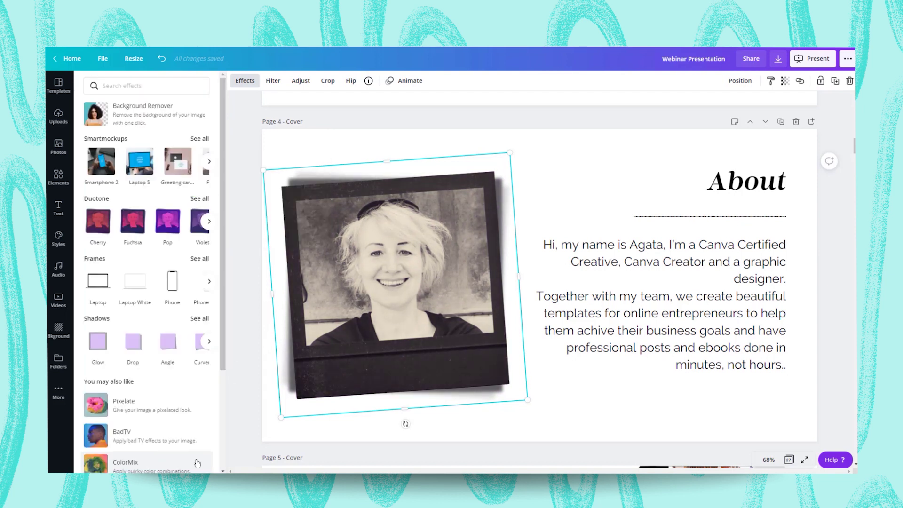
left_click(240, 253)
- Compare the black-and-white and sepia About pages, and examine the details of the film strip element on the Private page
scroll(240, 253, "up", 6)
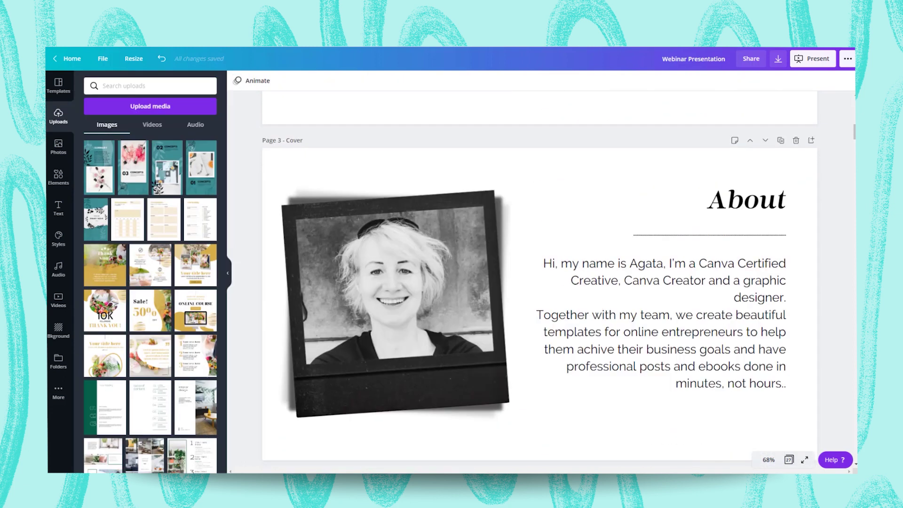
scroll(249, 166, "down", 6)
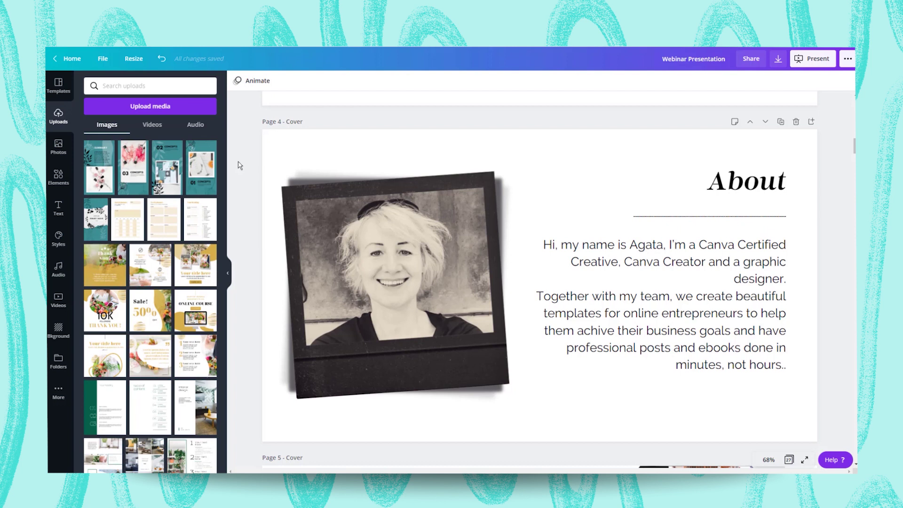
scroll(239, 165, "down", 2)
scroll(239, 164, "down", 4)
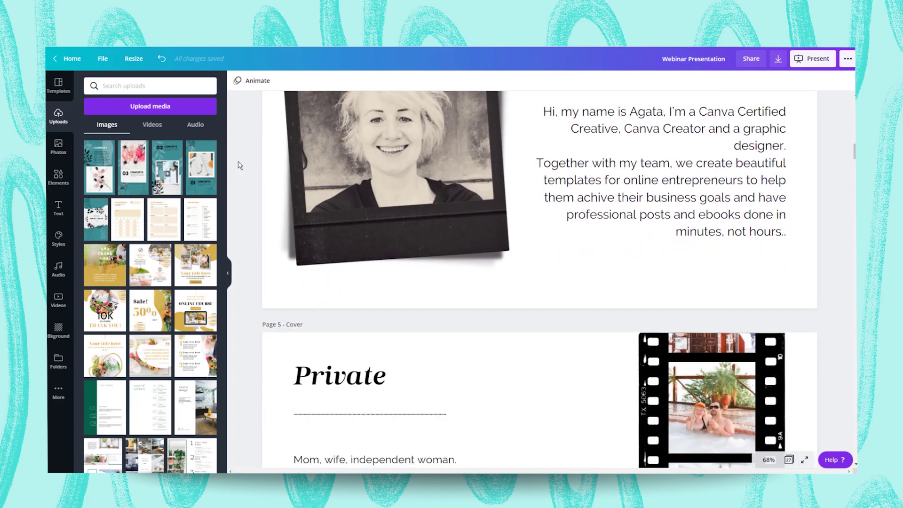
scroll(239, 164, "down", 4)
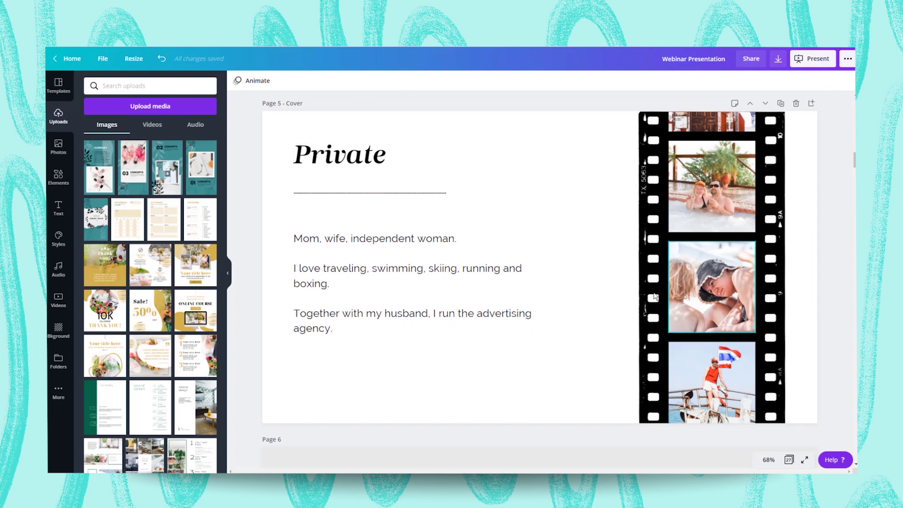
left_click(677, 253)
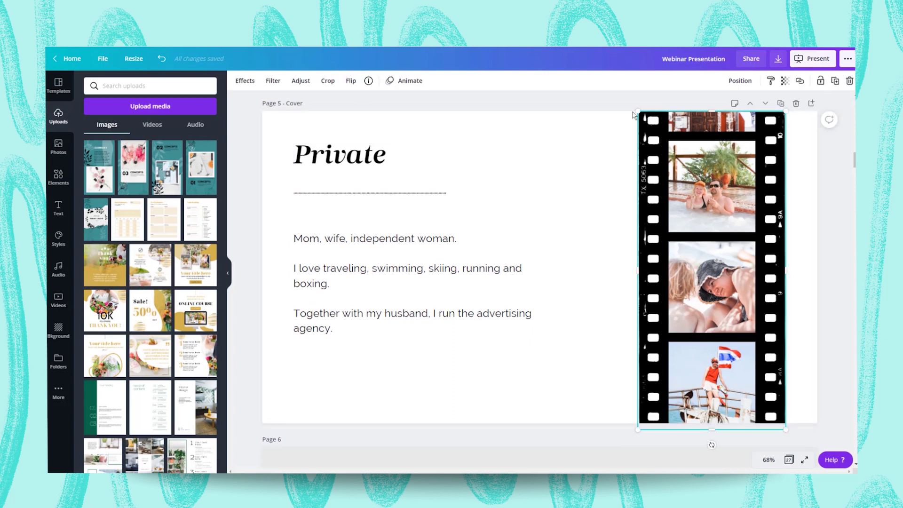
left_click(368, 81)
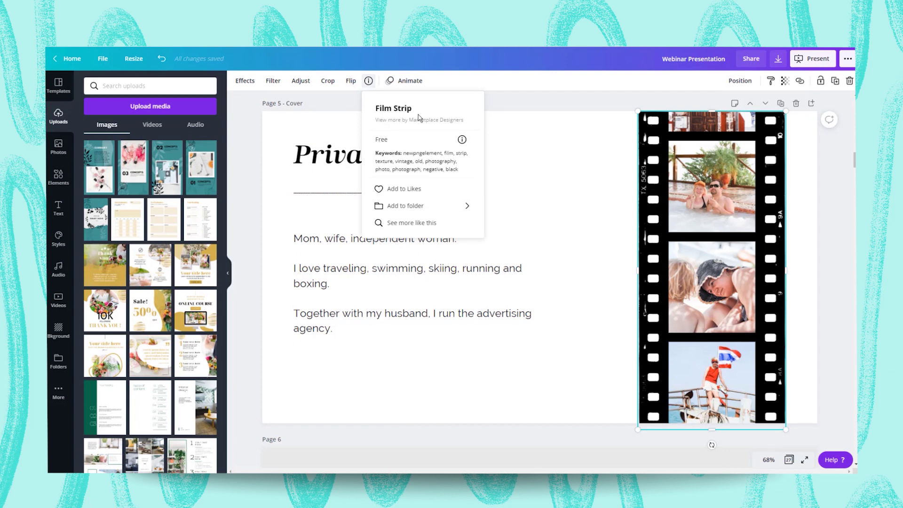
- Duplicate the Private page and delete the film strip and the pool photo with its frame from the copy
left_click(781, 103)
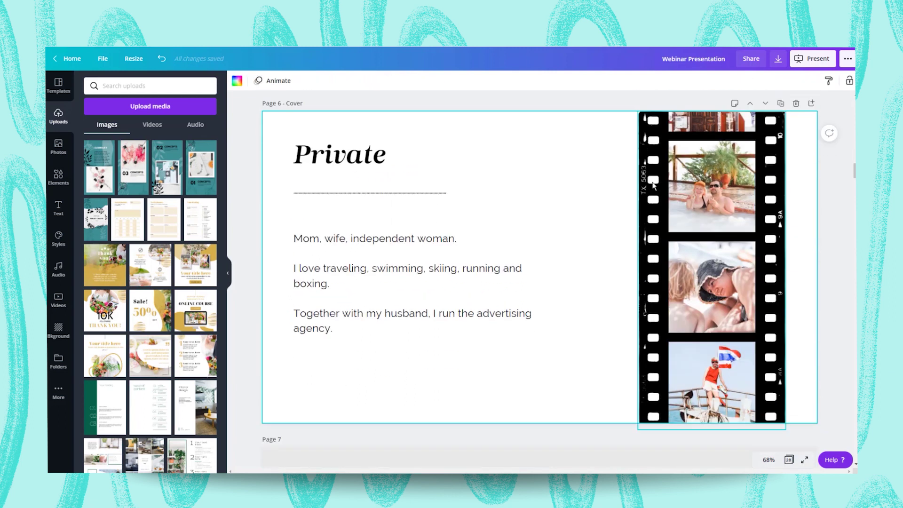
key("Delete")
left_click(710, 168)
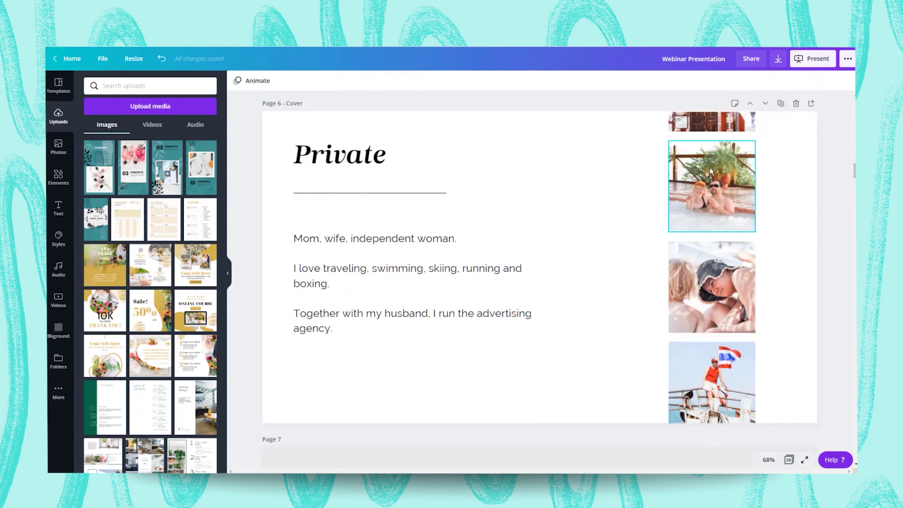
key("Delete")
key("Delete")
- Move the doorway photo's frame down the page and detach the three remaining photos from their frames
left_click(710, 126)
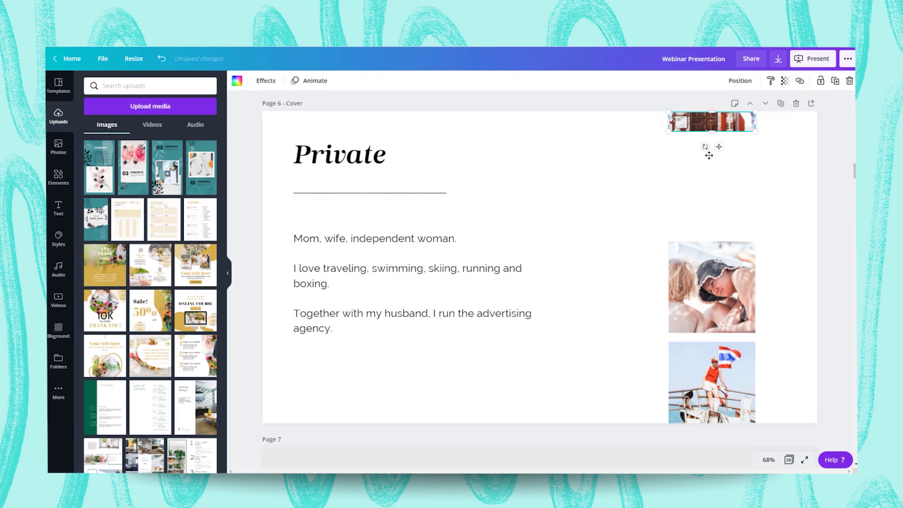
left_click_drag(710, 126, 710, 222)
right_click(692, 361)
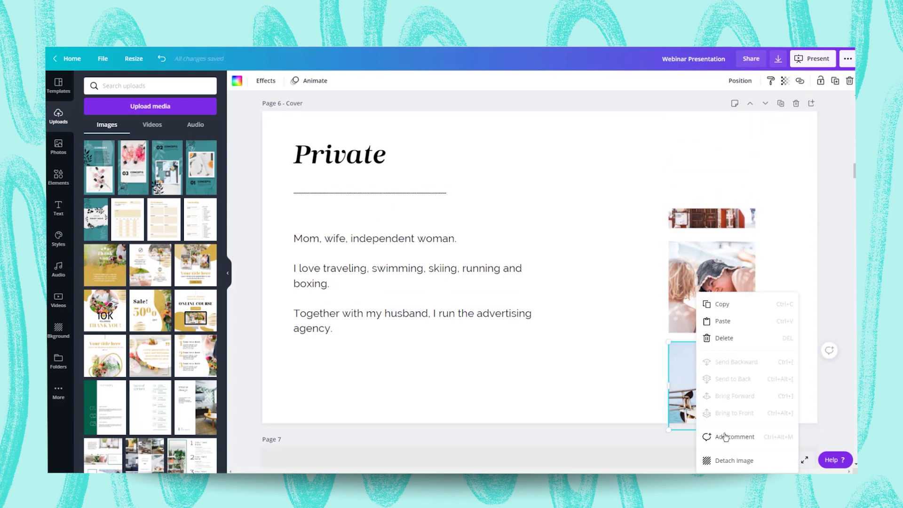
left_click(739, 462)
left_click(743, 321)
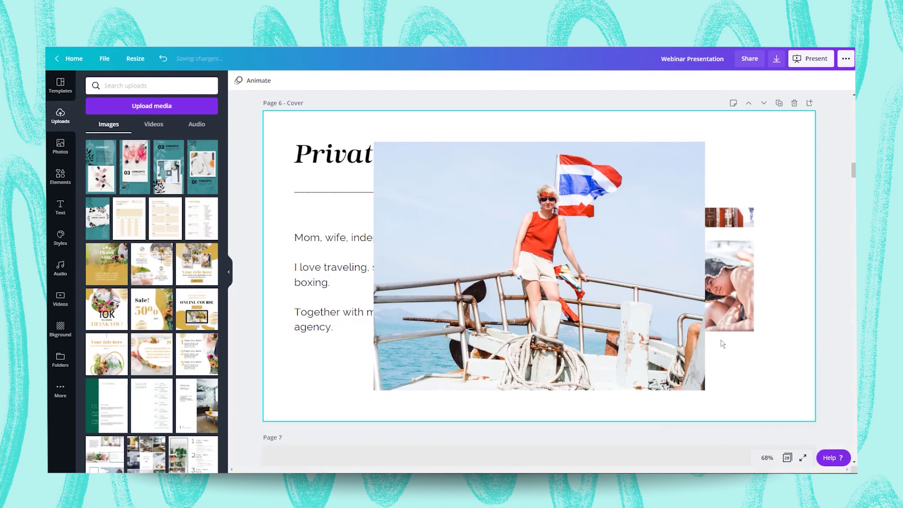
right_click(724, 289)
left_click(745, 459)
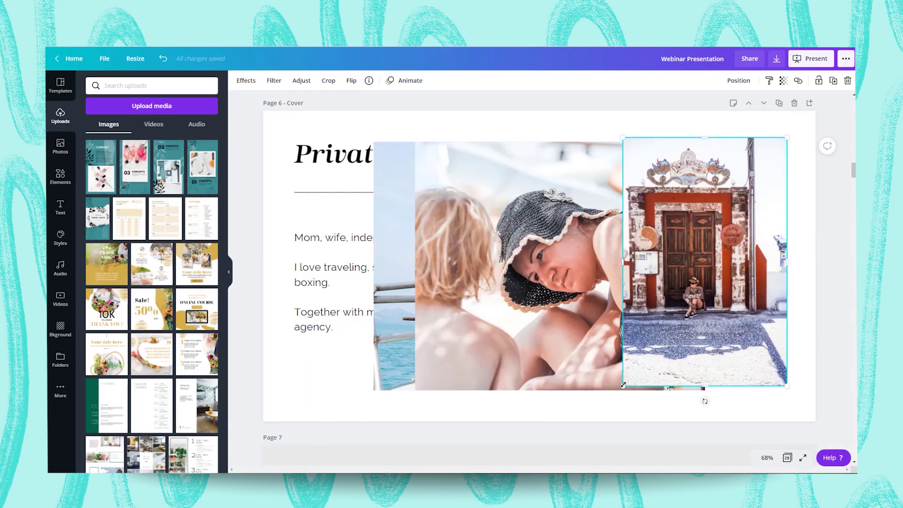
- Shrink the doorway and sun-hat photos and place them in the upper-right and lower-right of the Private page copy
left_click_drag(623, 383, 705, 262)
left_click_drag(746, 197, 758, 179)
left_click(592, 255)
left_click_drag(415, 141, 548, 262)
left_click_drag(607, 325, 688, 301)
- Shrink the boat photo and place it beside the doorway photo, and fine-tune the doorway photo's position and size
left_click(506, 182)
left_click_drag(377, 143, 556, 278)
left_click_drag(600, 330, 561, 179)
left_click_drag(759, 181, 754, 191)
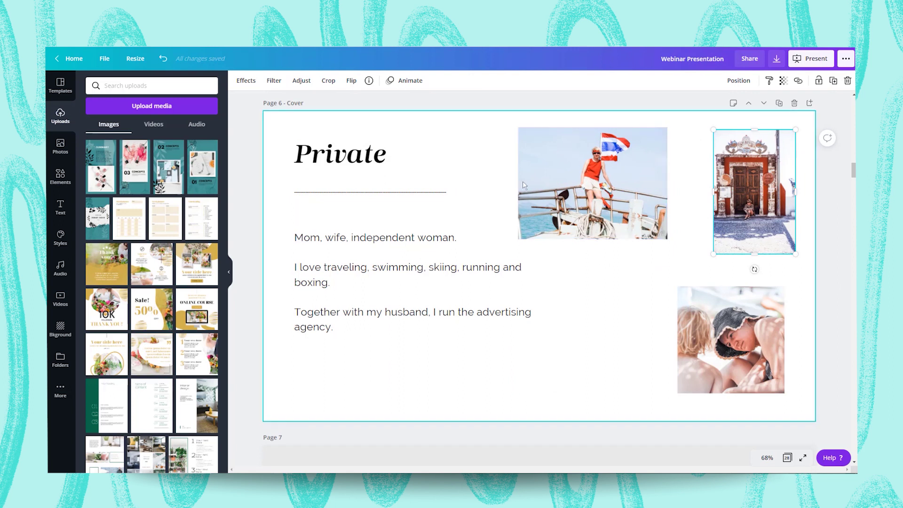
left_click_drag(717, 255, 705, 266)
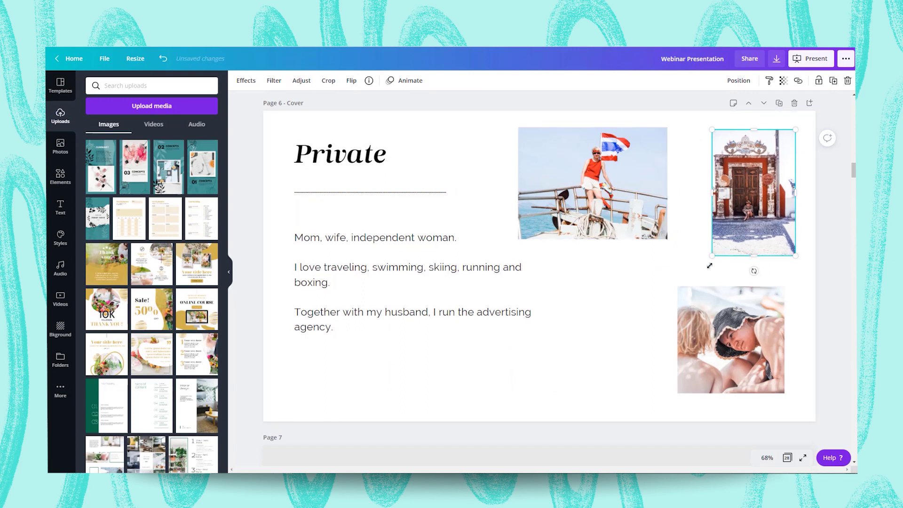
- Move the boat photo slightly down toward the doorway photo, and add the Film 1 frame effect to the sun-hat photo
left_click_drag(585, 238, 595, 256)
left_click(734, 314)
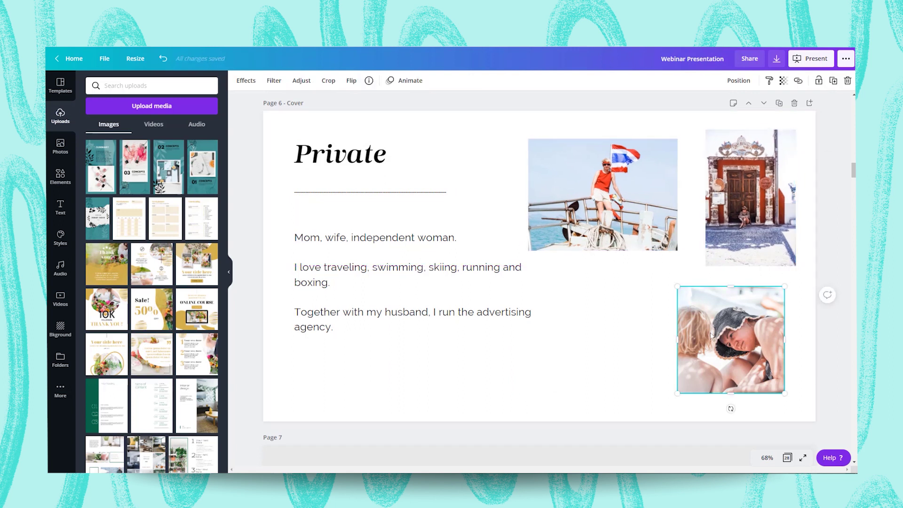
left_click(236, 85)
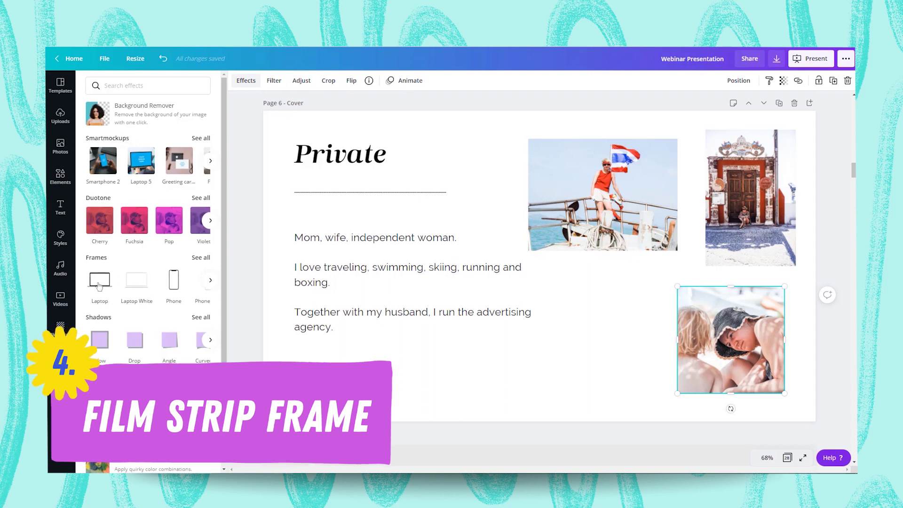
left_click(192, 259)
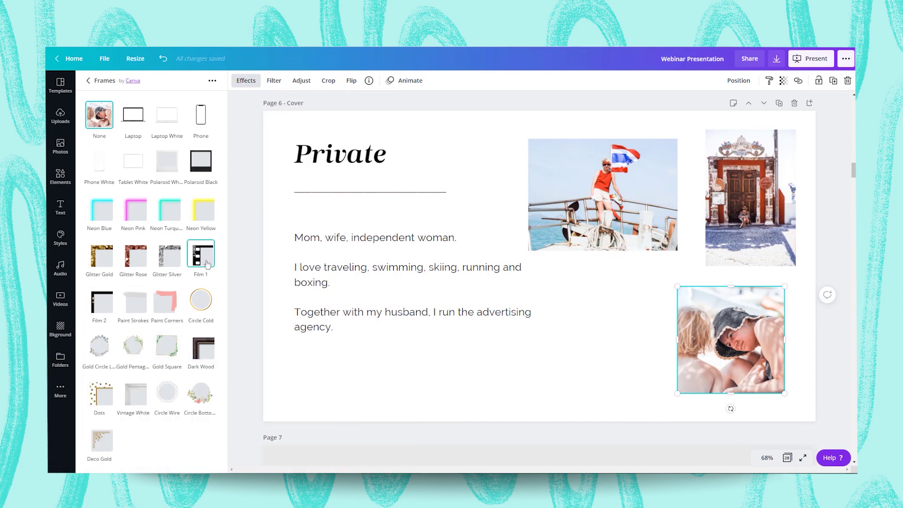
left_click(206, 263)
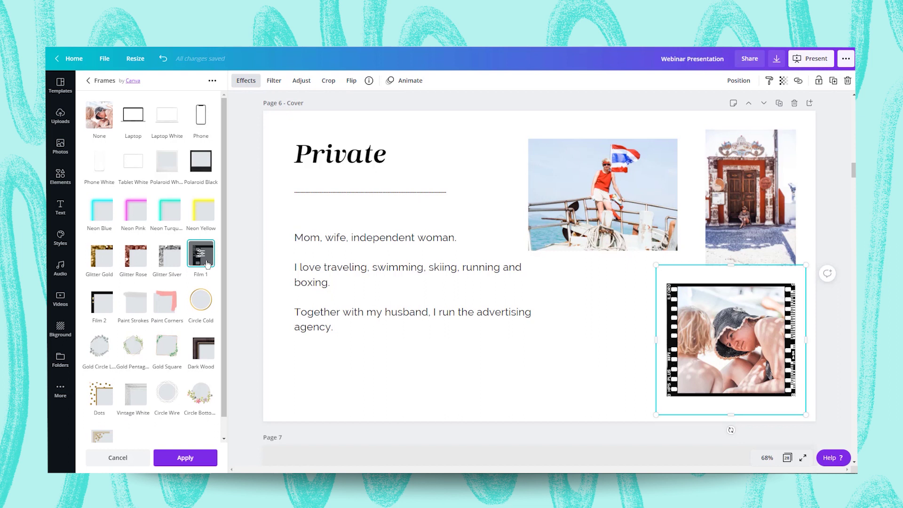
scroll(611, 235, "up", 5)
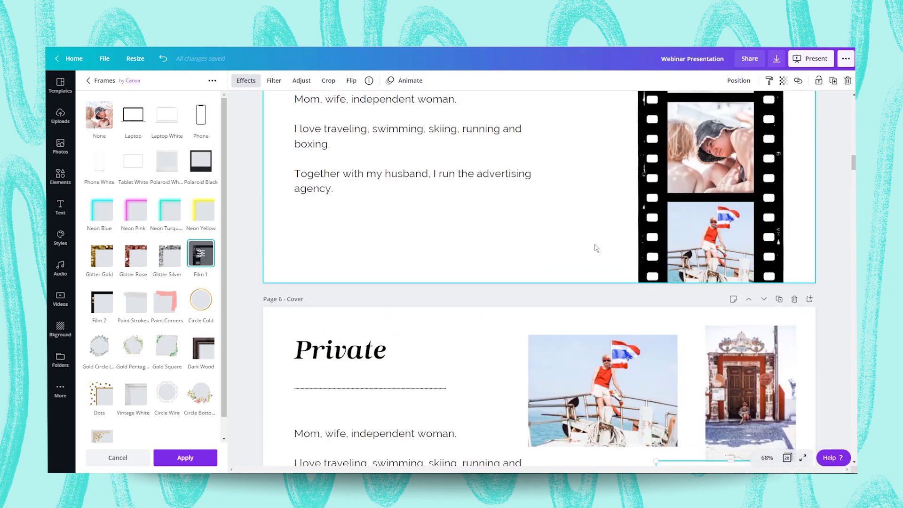
scroll(641, 201, "down", 5)
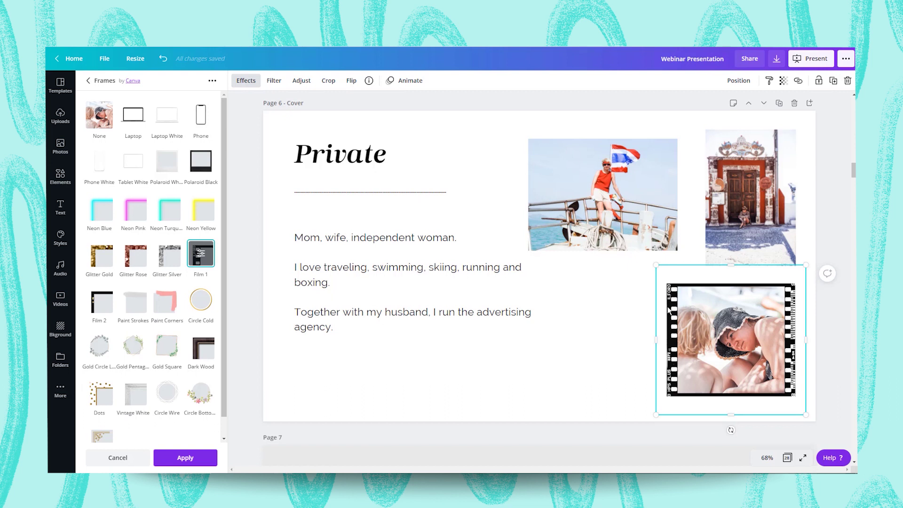
- Check the frame's orientation options for the sun-hat photo and apply the frame with Landscape orientation and Square (1:1) proportions
left_click(201, 255)
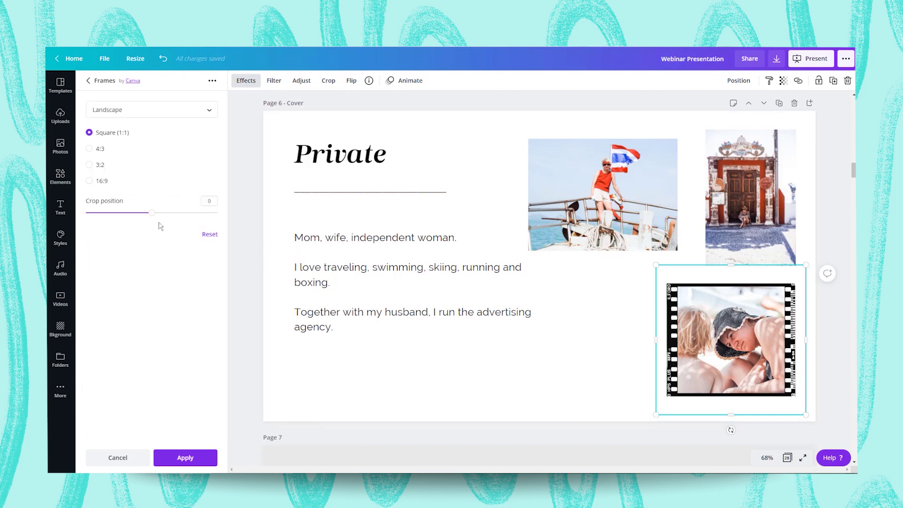
left_click(210, 110)
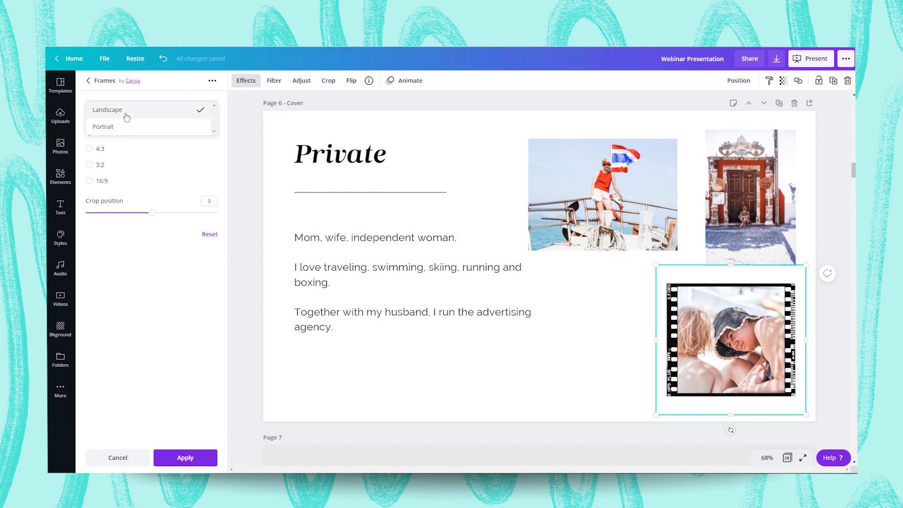
left_click(137, 281)
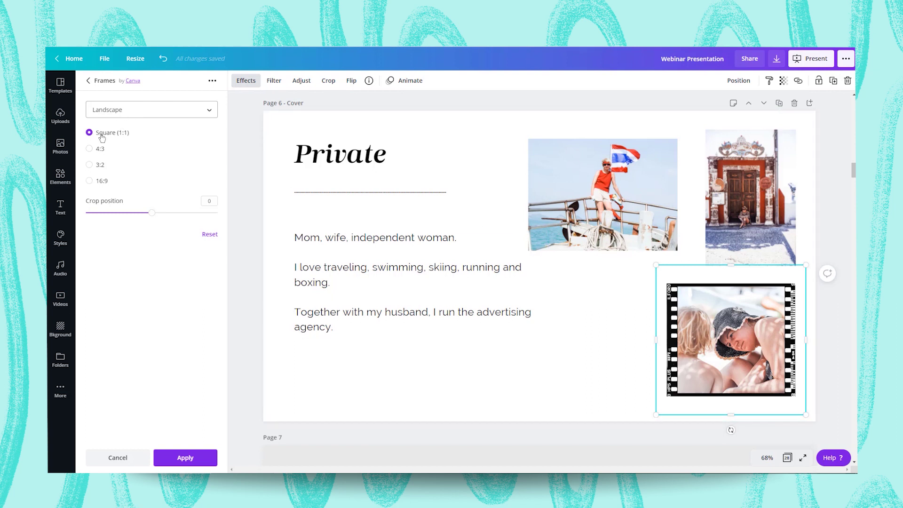
left_click(185, 458)
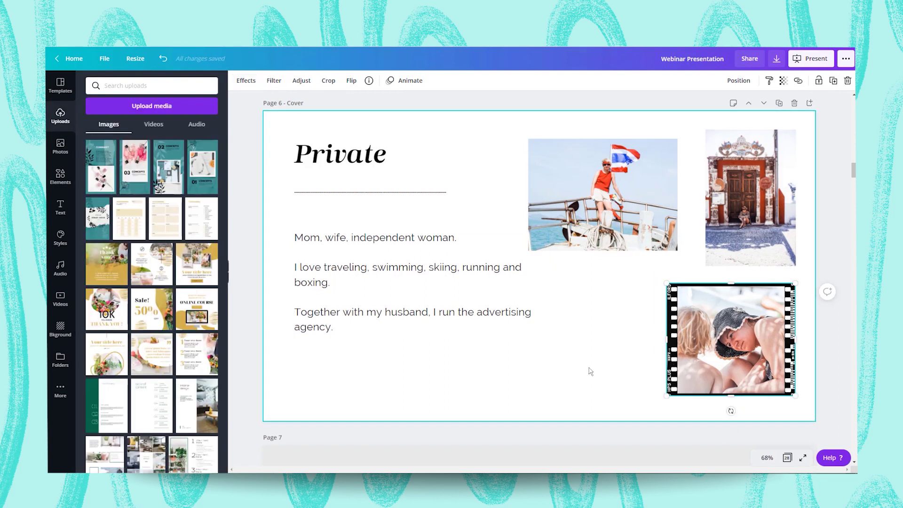
left_click(594, 374)
- Add the Film 1 frame effect to the boat photo on the Private page copy
left_click(631, 217)
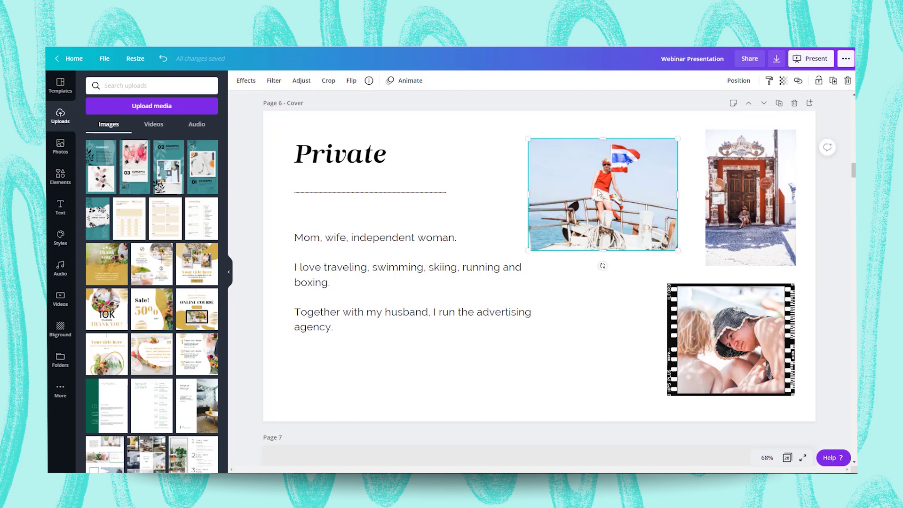
left_click(246, 81)
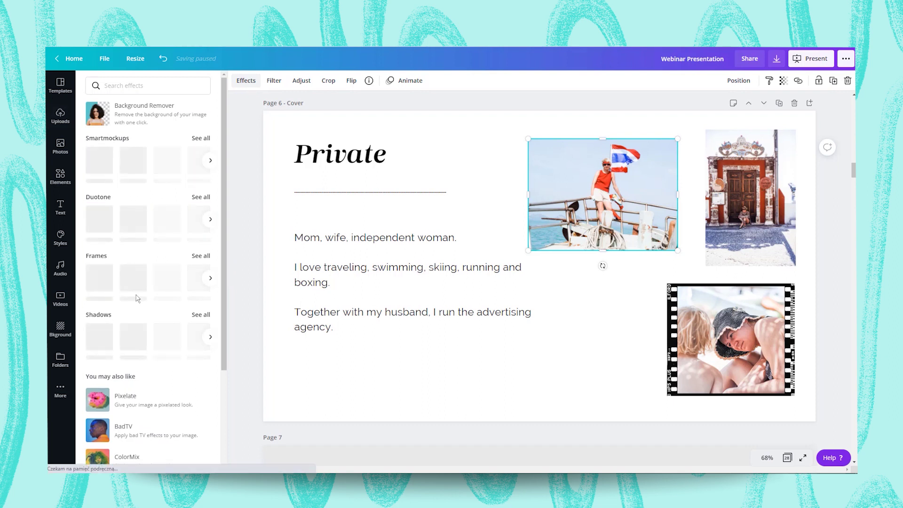
left_click(201, 255)
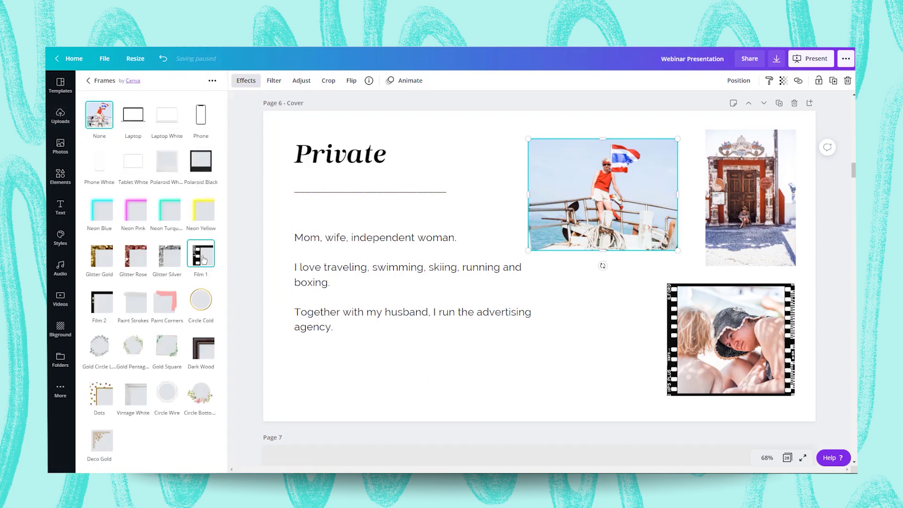
left_click(202, 255)
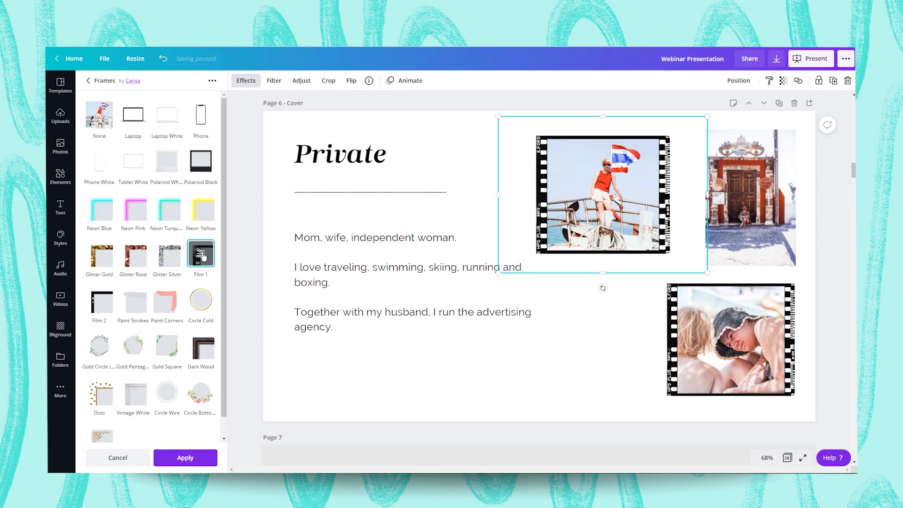
- Compare the landscape 4:3, 3:2 and 16:9 proportions for the boat photo's film frame and choose 4:3
left_click(203, 256)
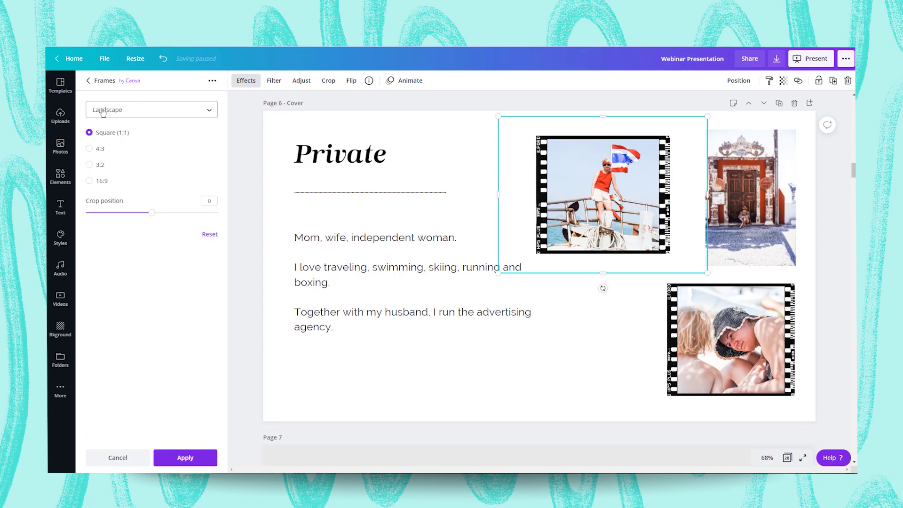
left_click(171, 110)
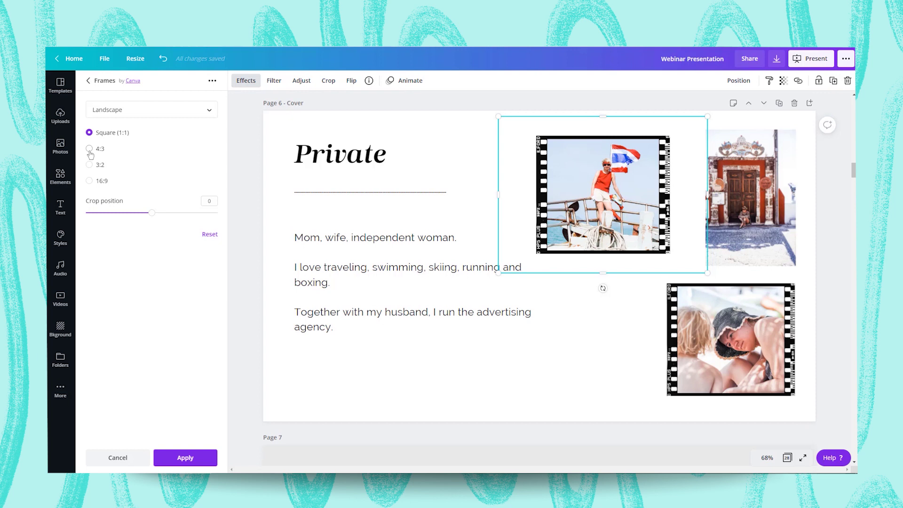
left_click(90, 151)
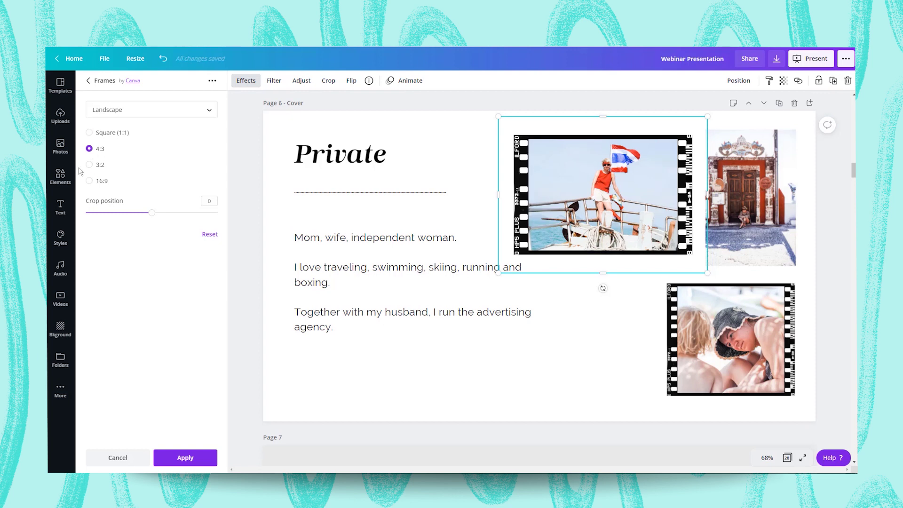
left_click(92, 169)
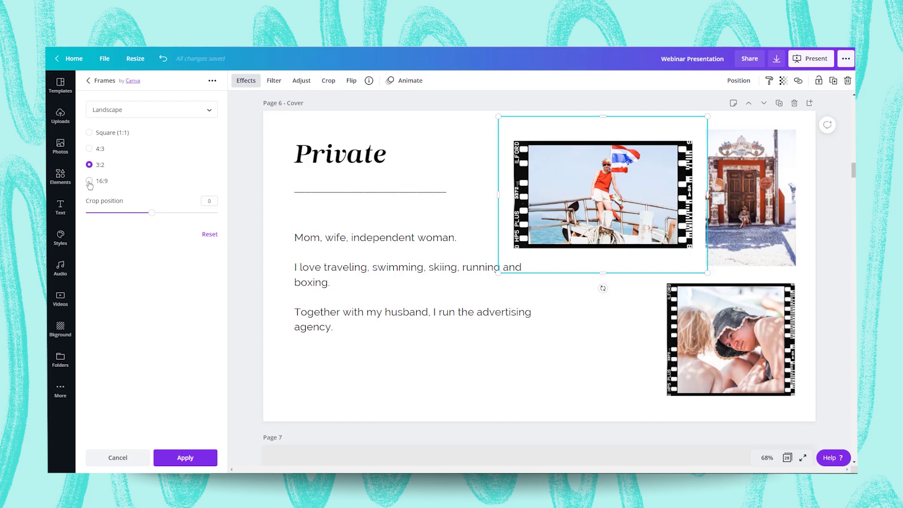
left_click(90, 182)
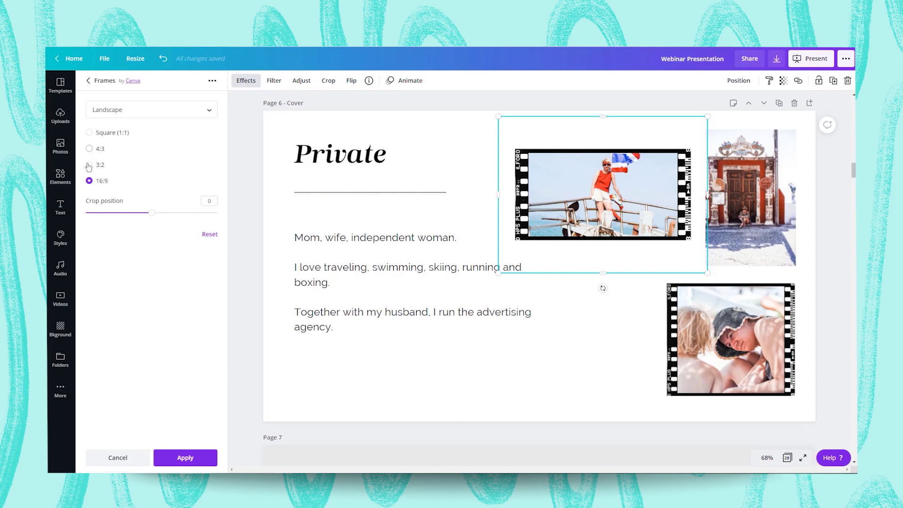
left_click(89, 165)
left_click(89, 149)
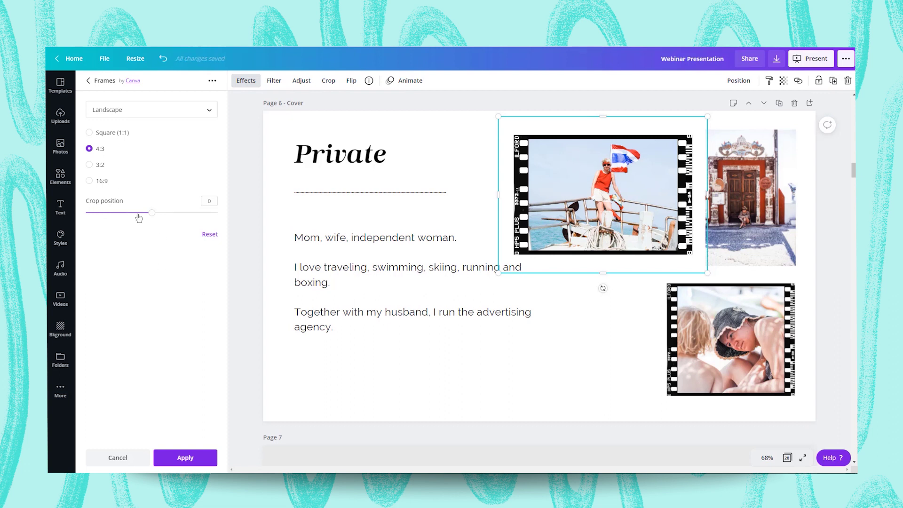
- Shift the boat photo's crop position to -26, testing it at 16:9 and 3:2, and apply the frame at 4:3
mouse_move(153, 213)
left_mouse_down()
mouse_move(97, 212)
mouse_move(225, 235)
mouse_move(108, 228)
mouse_move(150, 215)
mouse_move(135, 214)
left_mouse_up()
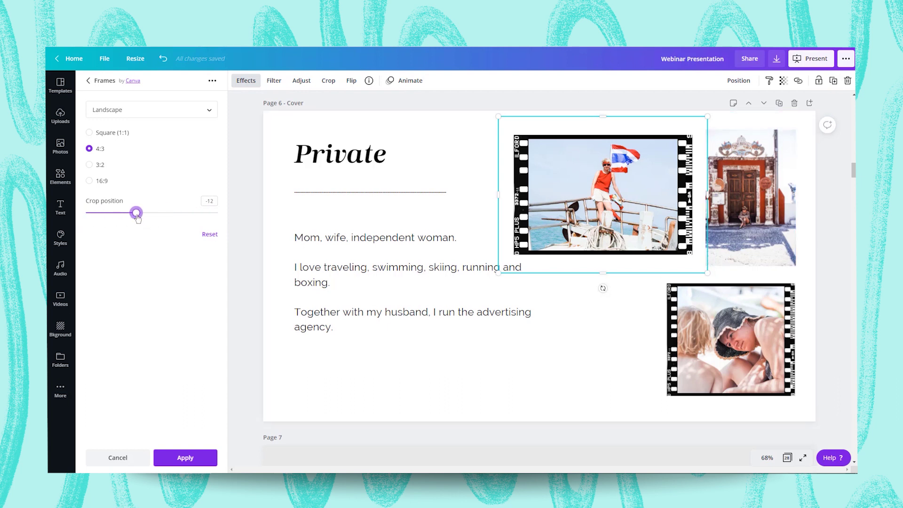
left_click(89, 181)
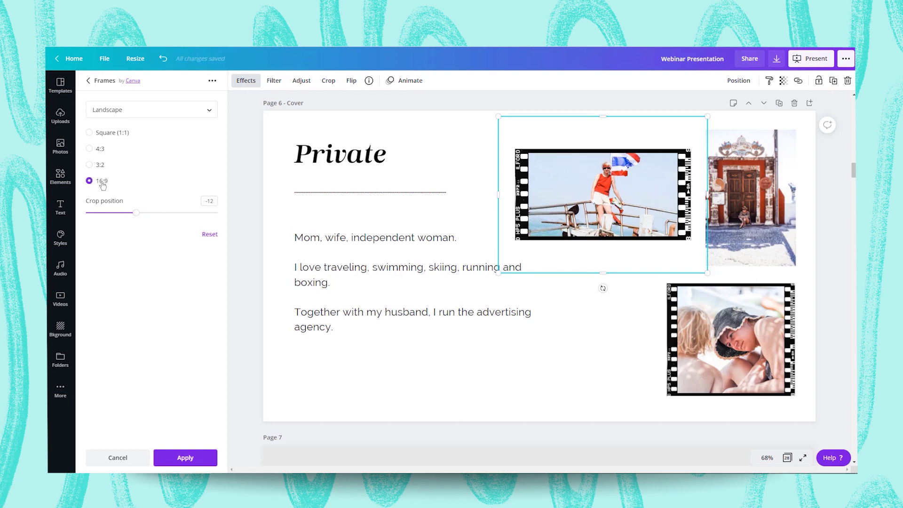
left_click_drag(139, 216, 118, 214)
left_click(89, 165)
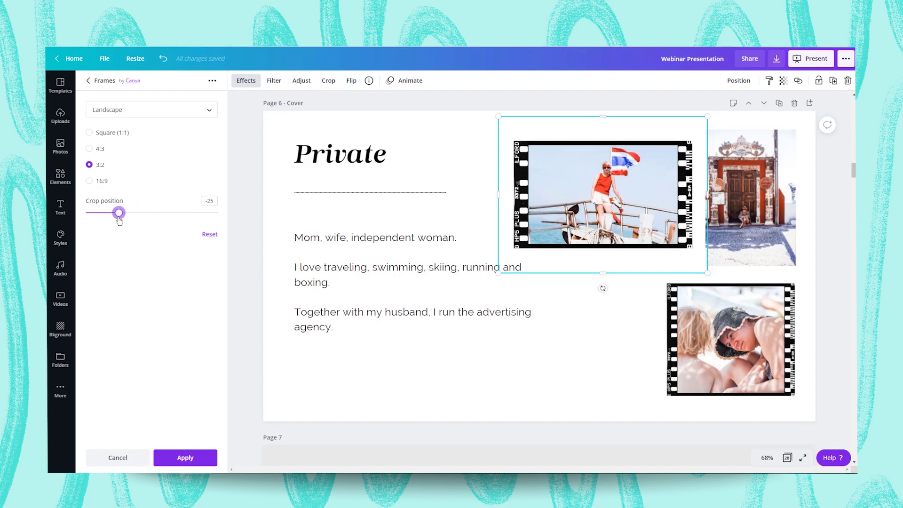
left_click(90, 148)
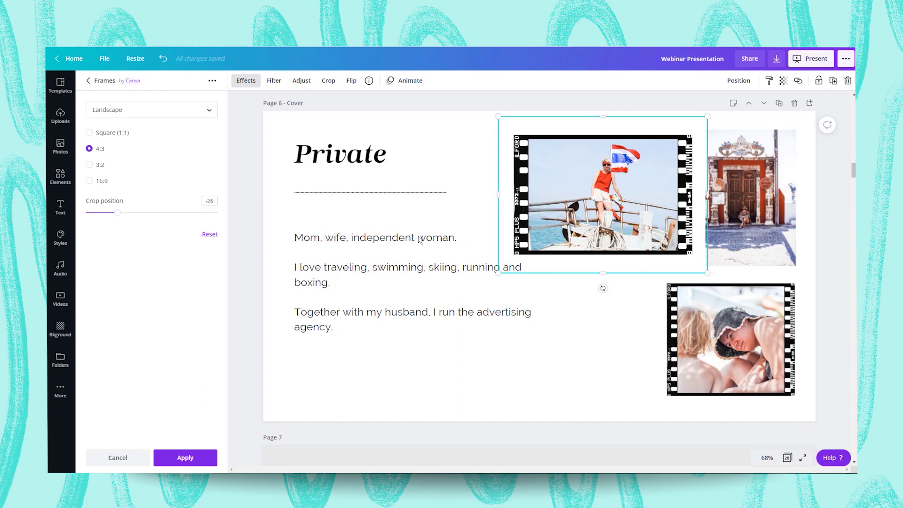
left_click(194, 459)
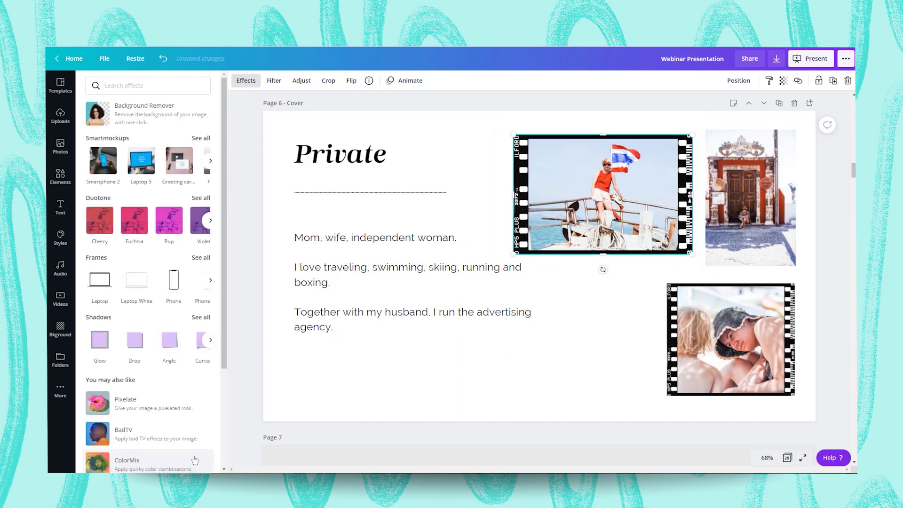
left_click(567, 348)
- Add the Film 1 frame effect to the doorway photo
left_click(751, 214)
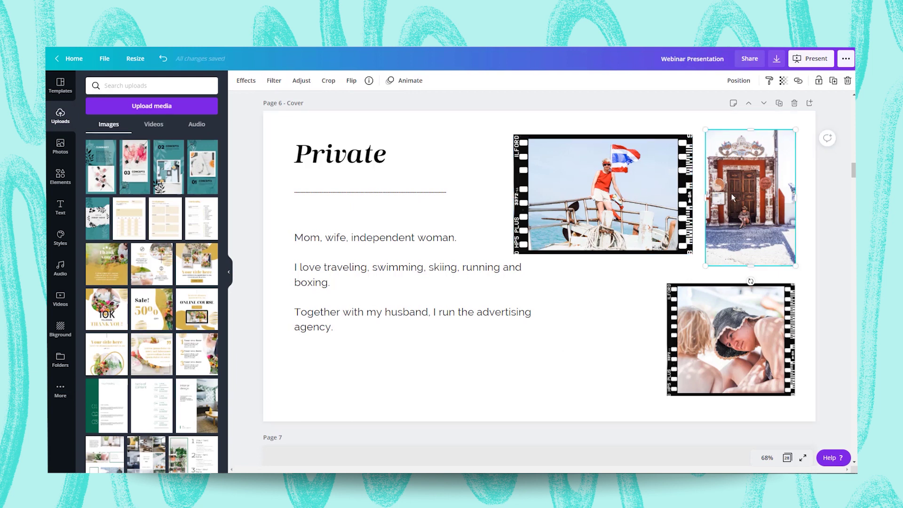
left_click(248, 82)
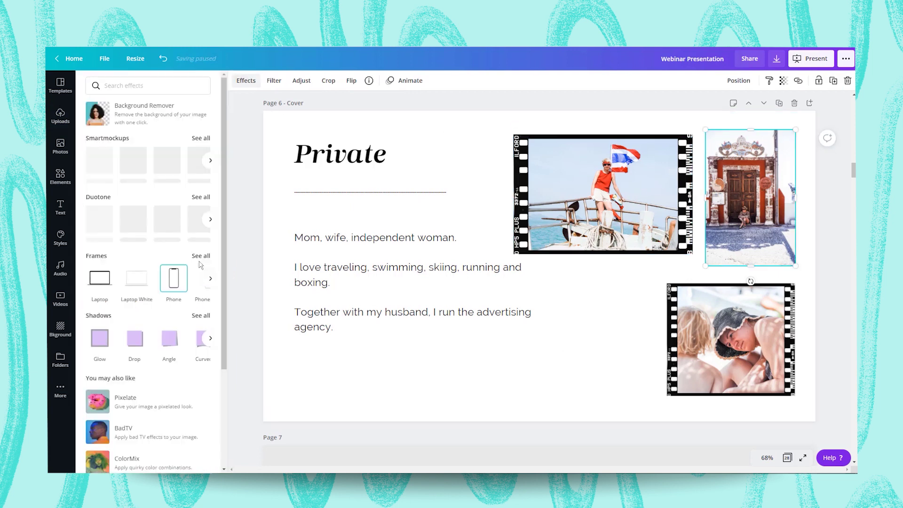
left_click(200, 256)
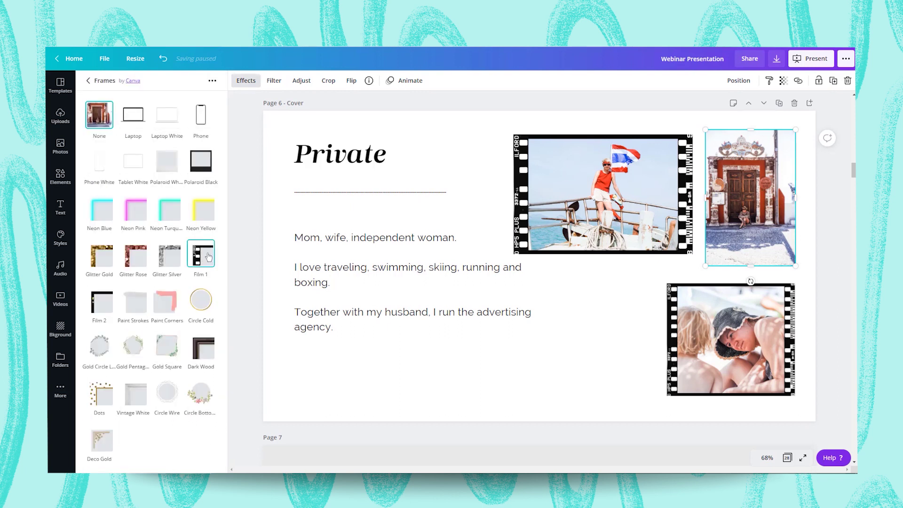
left_click(207, 256)
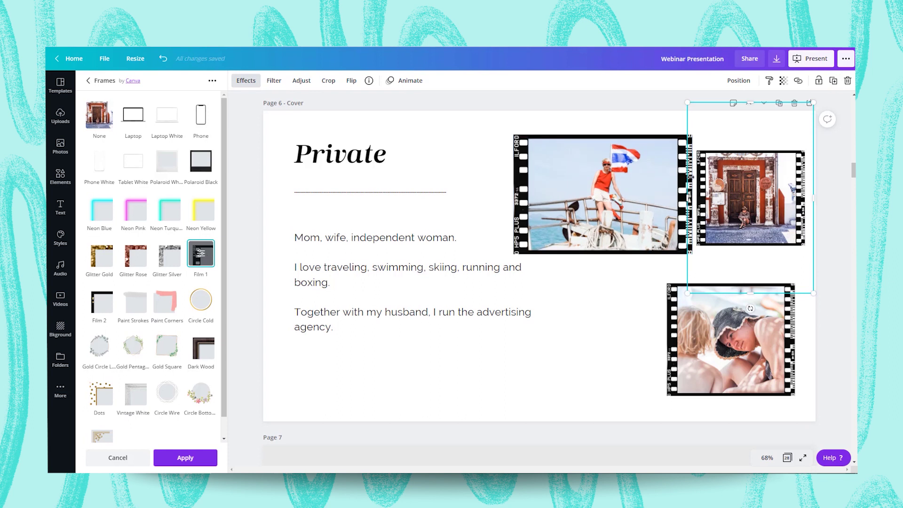
- Switch the doorway photo's film frame to portrait orientation and compare the 3:4, 2:3 and 9:16 proportions
left_click(203, 256)
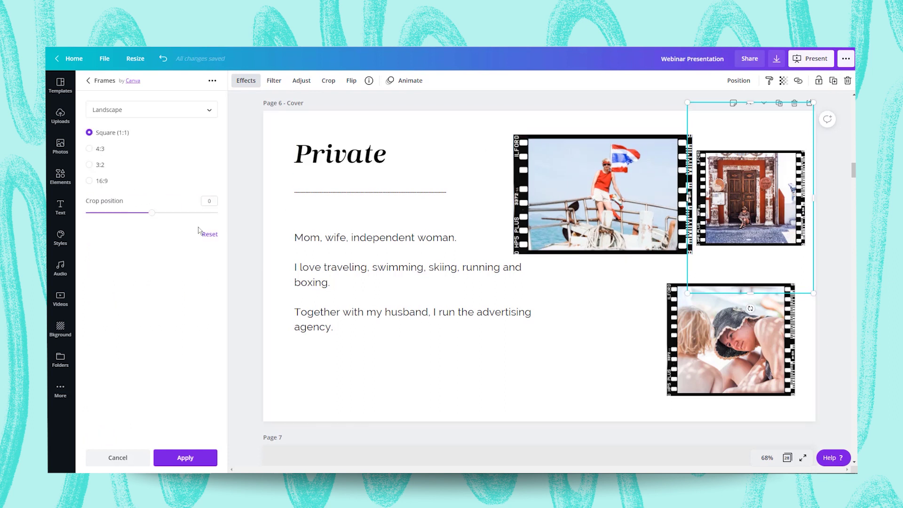
left_click(109, 113)
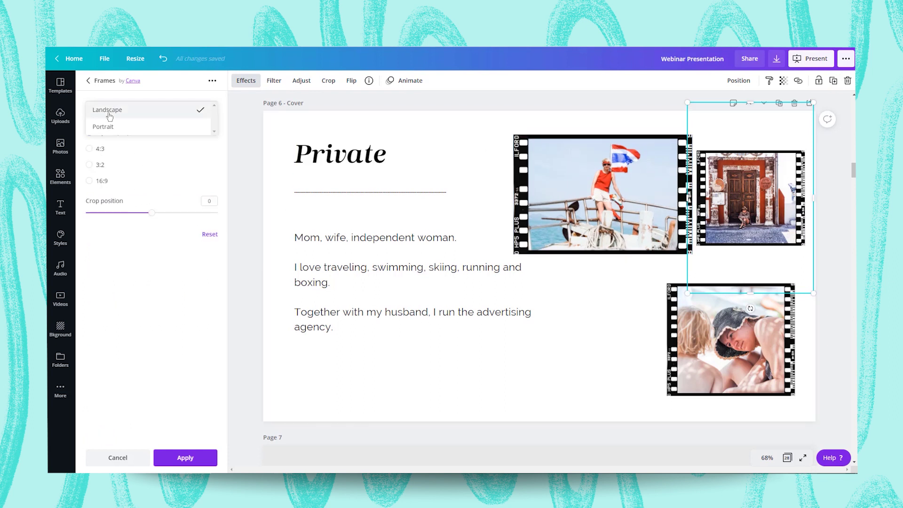
left_click(108, 128)
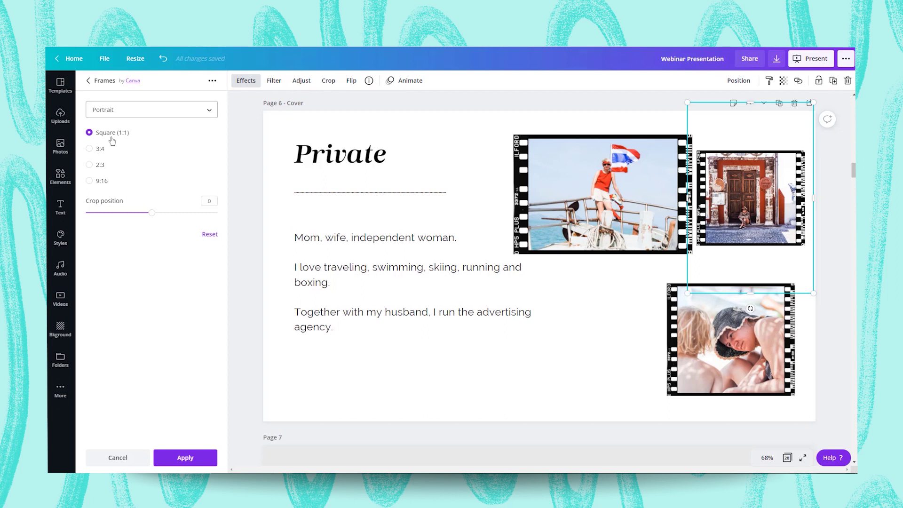
left_click(90, 149)
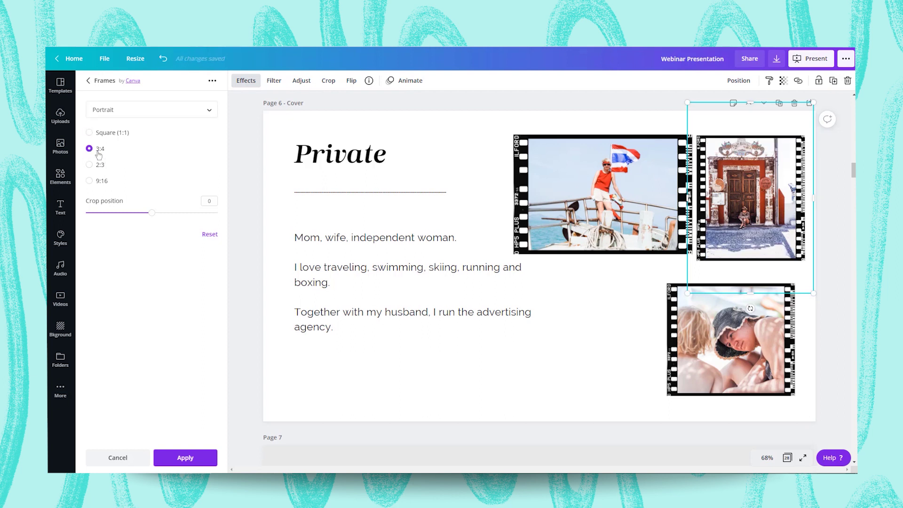
left_click(91, 165)
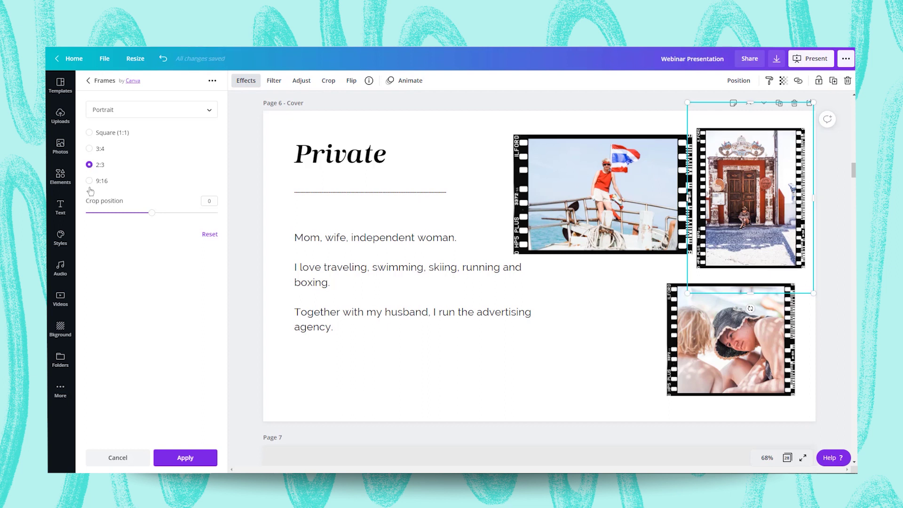
left_click(90, 183)
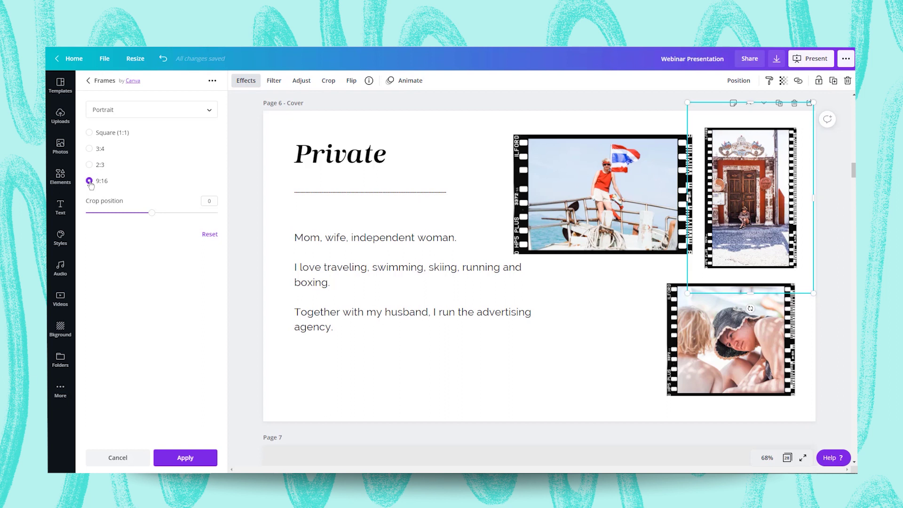
- Set the doorway photo's crop position to about -46, trying 2:3 on the way, and apply the frame at 9:16
left_click(90, 165)
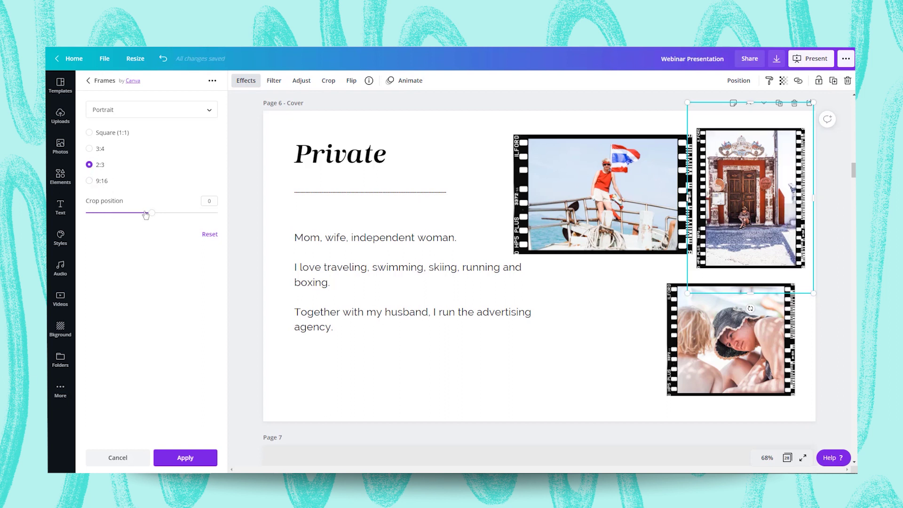
mouse_move(151, 215)
left_mouse_down()
mouse_move(118, 215)
mouse_move(190, 216)
mouse_move(196, 229)
mouse_move(118, 229)
mouse_move(159, 229)
mouse_move(142, 229)
left_mouse_up()
left_click(98, 184)
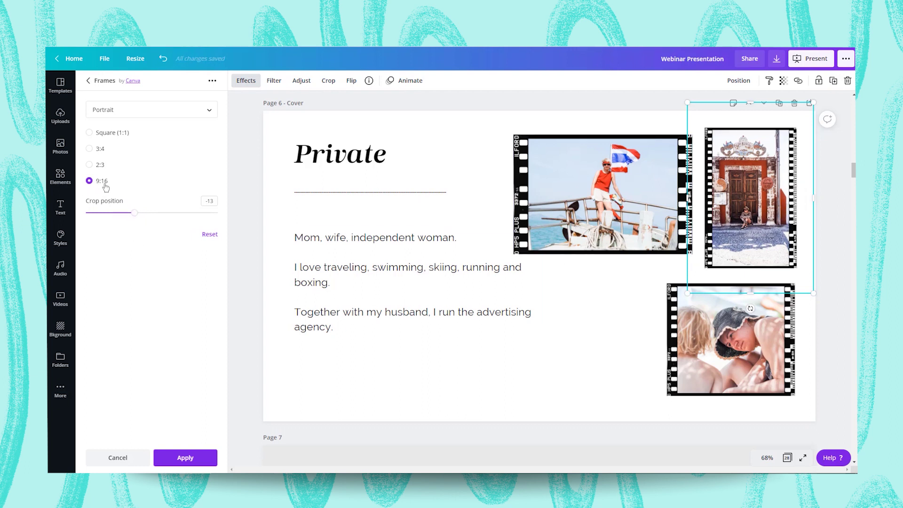
left_click_drag(135, 215, 89, 227)
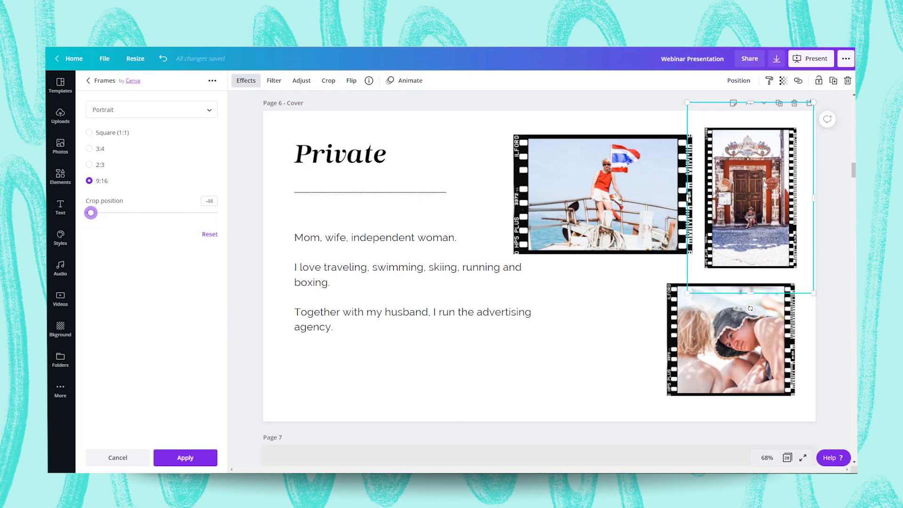
left_click(182, 457)
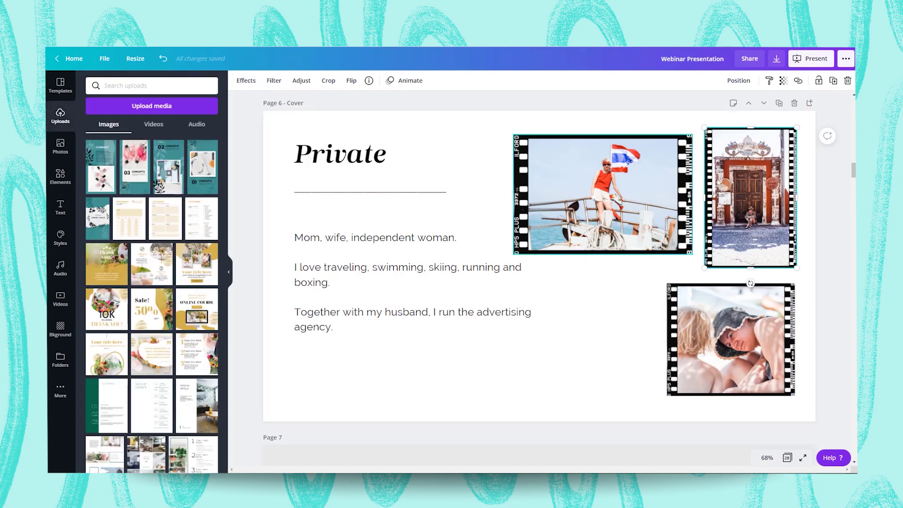
- Enlarge the framed doorway photo to about 395 x 602 and rearrange the photos so they overlap
left_click_drag(704, 268, 683, 299)
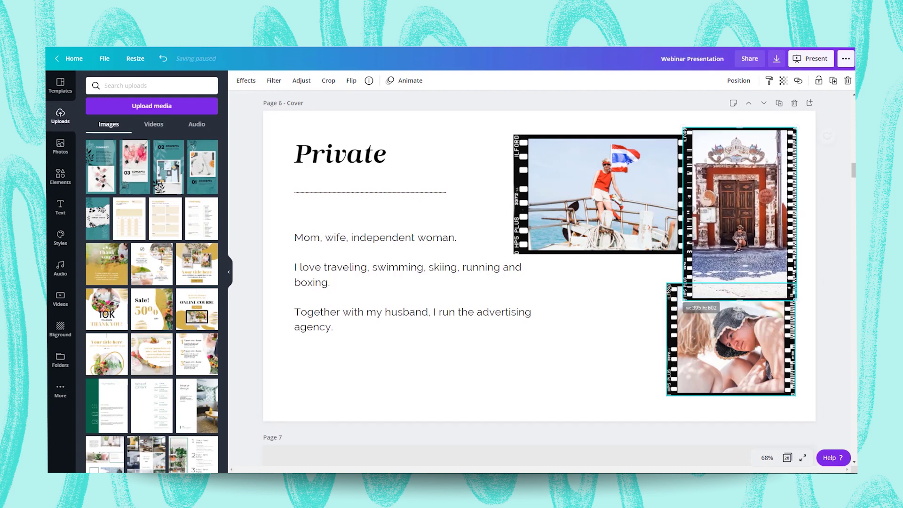
left_click_drag(617, 214, 631, 256)
left_click_drag(618, 315, 627, 334)
left_click_drag(621, 264, 645, 220)
left_click_drag(646, 280, 655, 280)
left_click_drag(652, 320, 673, 314)
left_click(740, 81)
left_click(627, 107)
- Finish the photo collage with an upright doorway, a beach photo tilted counterclockwise and the boat photo tilted clockwise in front
left_click_drag(642, 214, 623, 240)
left_click_drag(682, 329, 695, 330)
left_click_drag(694, 413, 697, 417)
left_click_drag(696, 358, 684, 359)
left_click_drag(739, 212, 732, 220)
left_click(739, 81)
left_click(626, 106)
left_click(537, 136)
- Compare the collage with the film strip layout on page 5 and duplicate the collage page
scroll(591, 222, "up", 8)
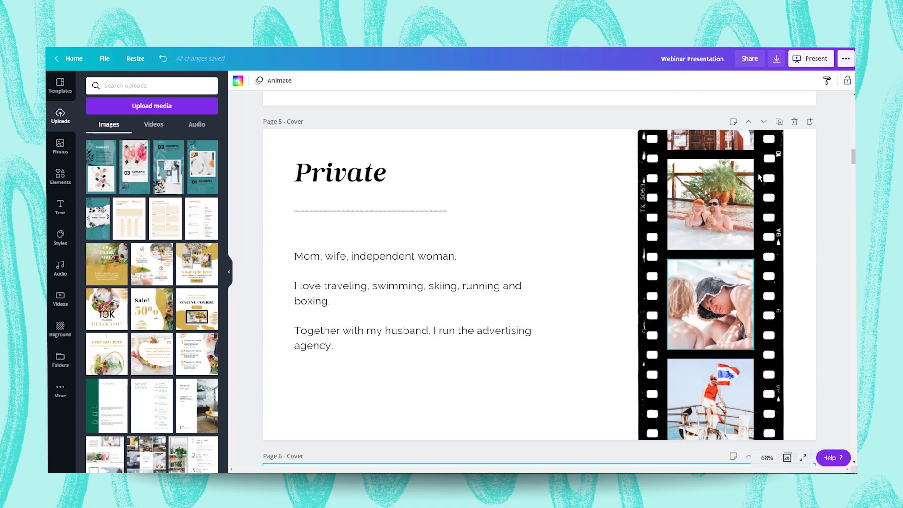
scroll(759, 178, "down", 6)
left_click(779, 174)
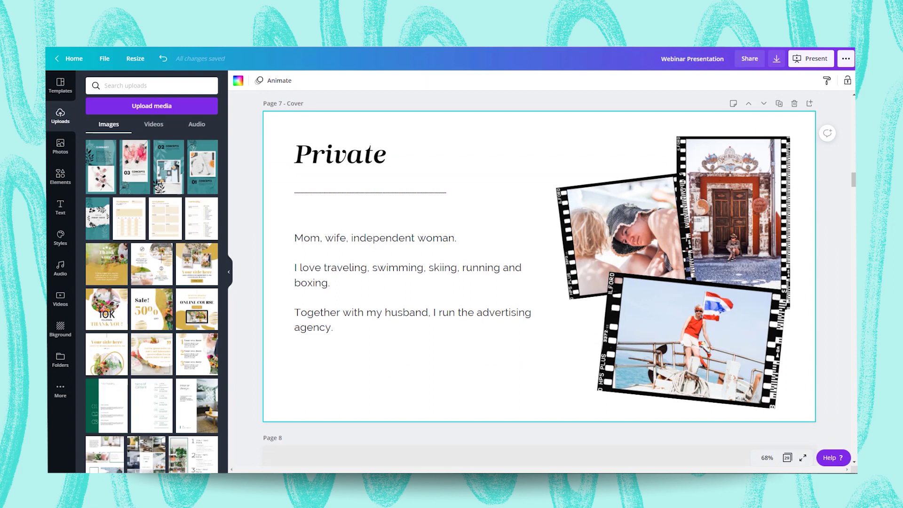
- Shift the doorway photo down and straighten the tilted boat and beach photos on the duplicated page
left_click_drag(734, 226, 731, 262)
left_click(687, 376)
left_click_drag(682, 415, 688, 418)
left_click(628, 233)
left_click_drag(630, 308, 625, 305)
- Match the photos' widths and stack the beach, doorway and boat photos into one vertical film strip on the page's right half
left_click_drag(571, 287, 669, 201)
left_click_drag(718, 254, 715, 227)
left_click_drag(692, 332, 564, 332)
left_click(720, 282)
left_click_drag(781, 368, 773, 360)
left_click_drag(619, 329, 738, 326)
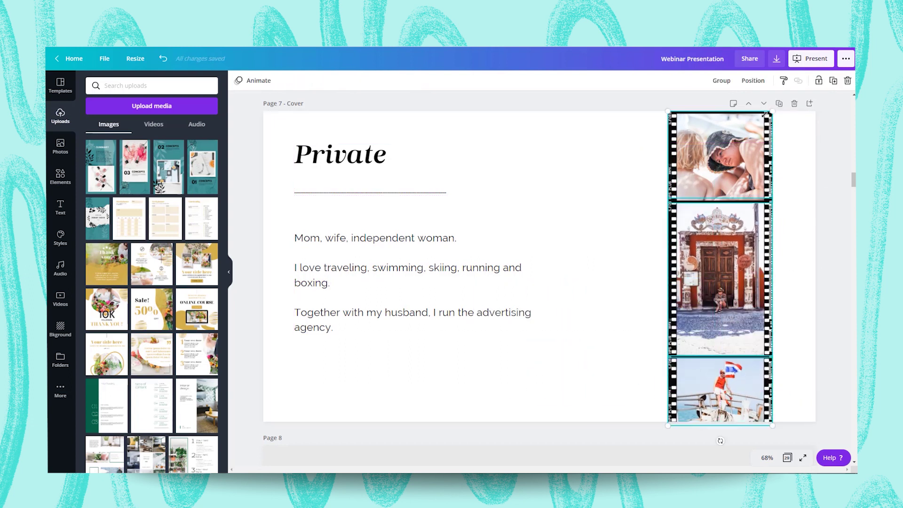
- Group the three stacked photos and adjust the strip to span the full page height
left_click(720, 81)
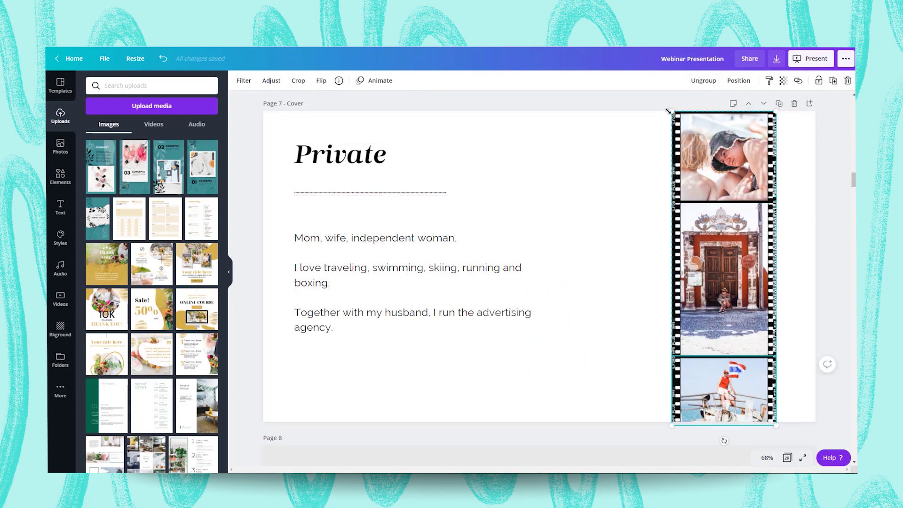
left_click_drag(668, 110, 670, 111)
left_click(625, 188)
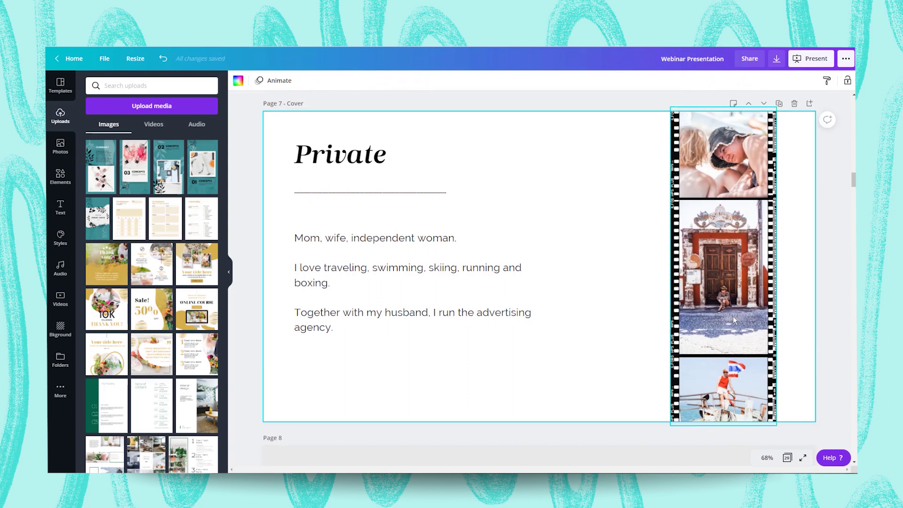
- Duplicate the grouped film strip and place the copy beside the original, rotated to -6°
scroll(733, 320, "up", 12)
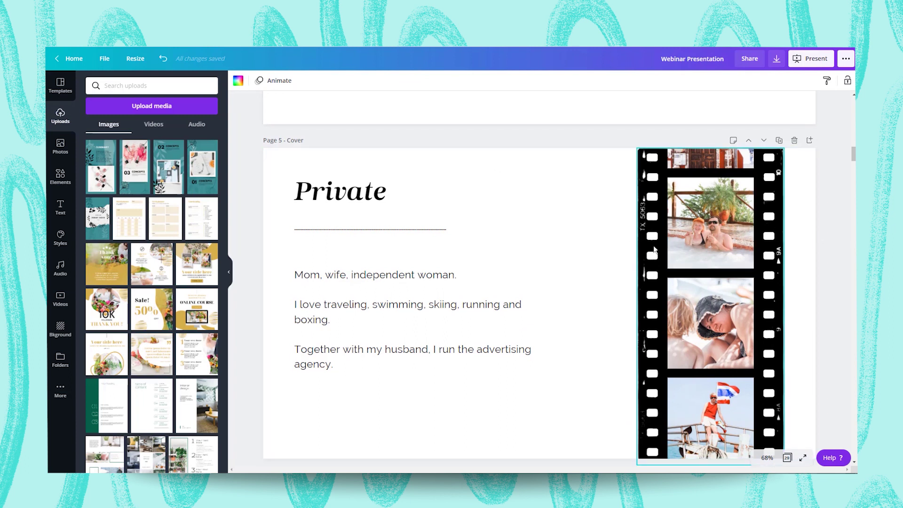
scroll(590, 237, "down", 5)
scroll(589, 236, "down", 5)
left_click(727, 275)
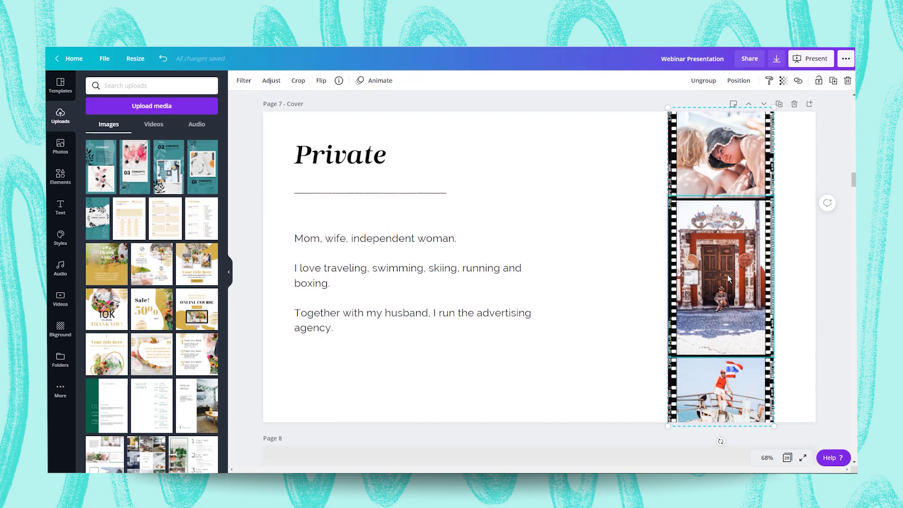
left_click(727, 275)
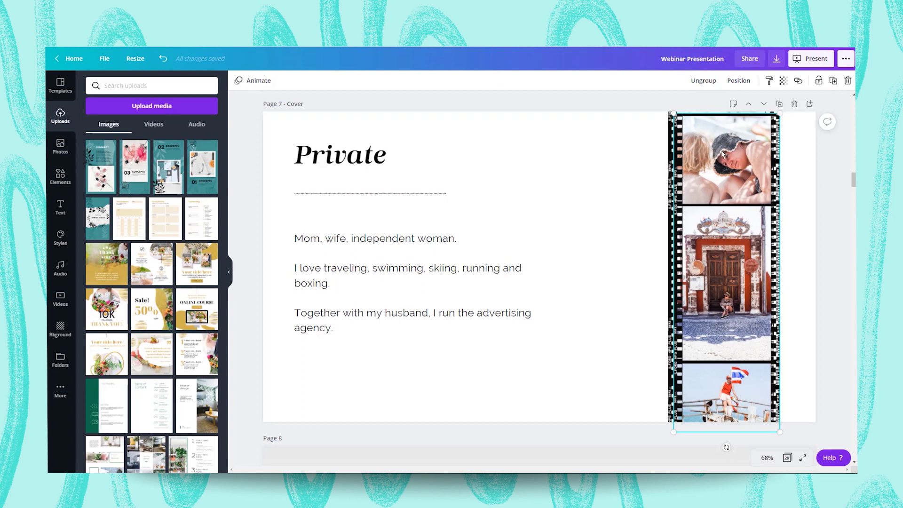
key("ctrl+d")
left_click_drag(621, 445, 643, 443)
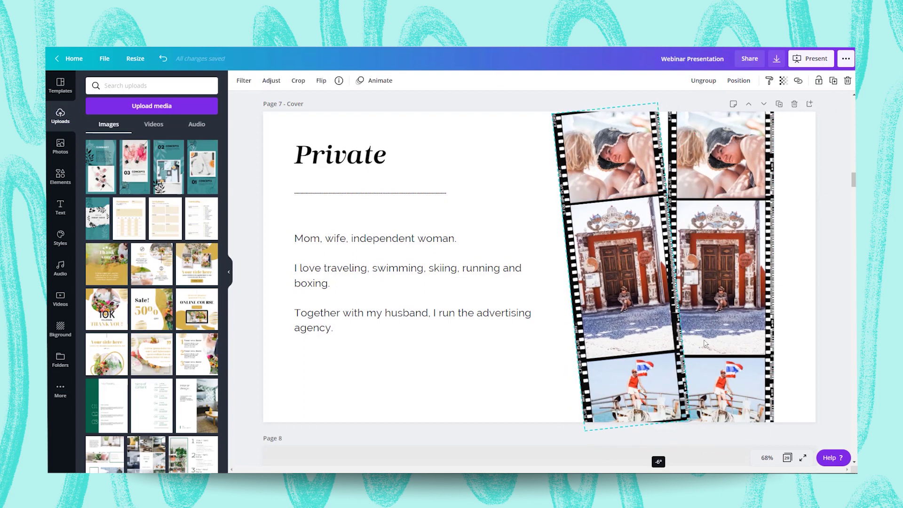
- Send the tilted film strip behind the upright one and move it up past the page's top edge
left_click(742, 89)
left_click(710, 103)
left_click(607, 175)
left_click_drag(607, 174, 597, 134)
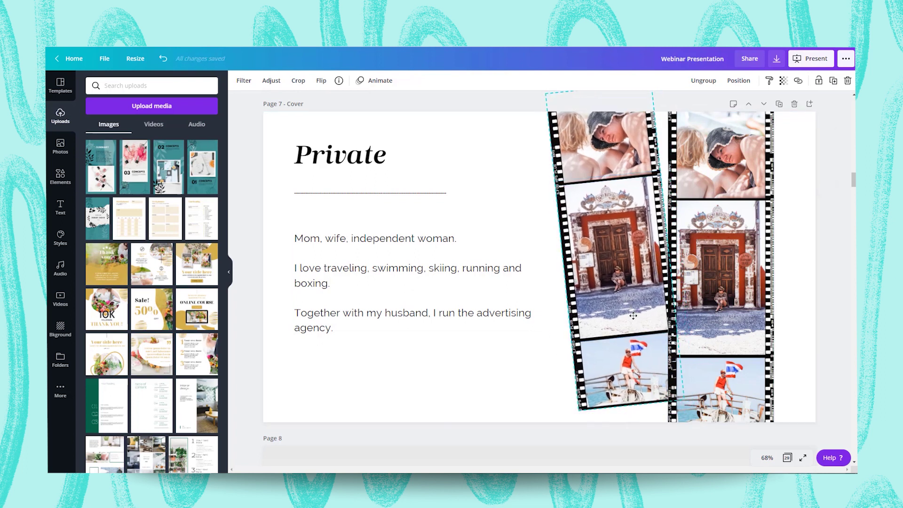
left_click(513, 156)
scroll(244, 157, "up", 4)
scroll(244, 157, "up", 15)
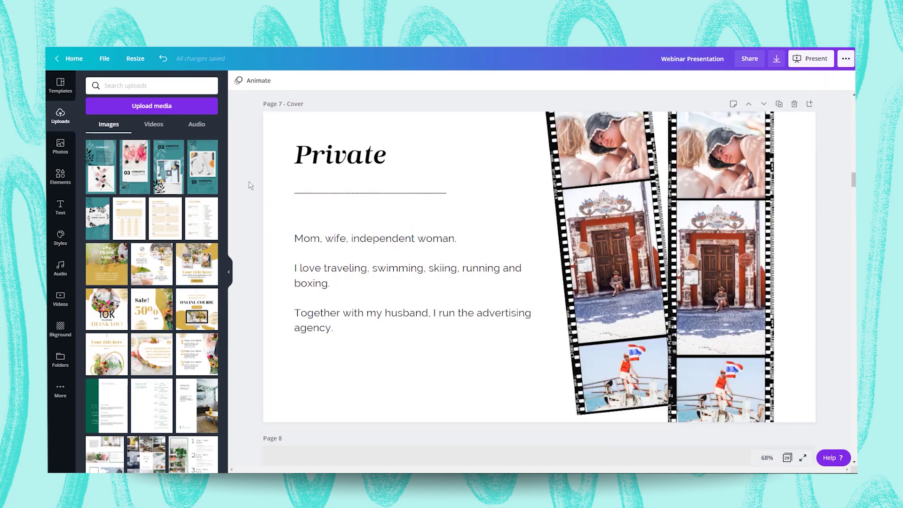
- Copy the table of content image from page 8 and place it on the Agenda page, beside the title
scroll(251, 185, "down", 3)
scroll(825, 184, "down", 5)
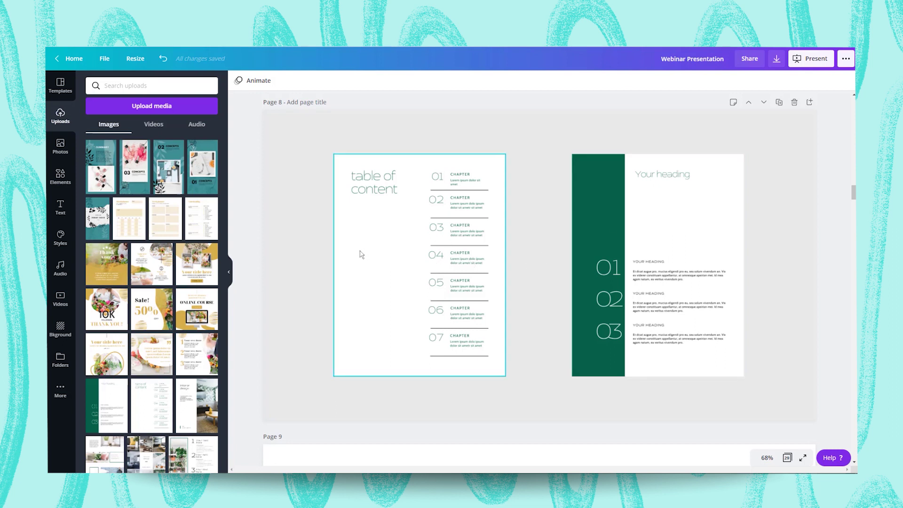
left_click(689, 238)
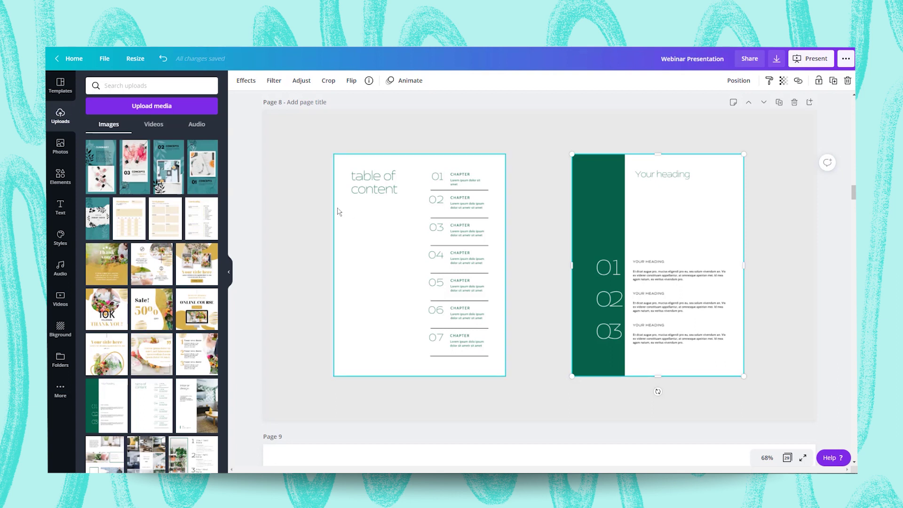
left_click(249, 191)
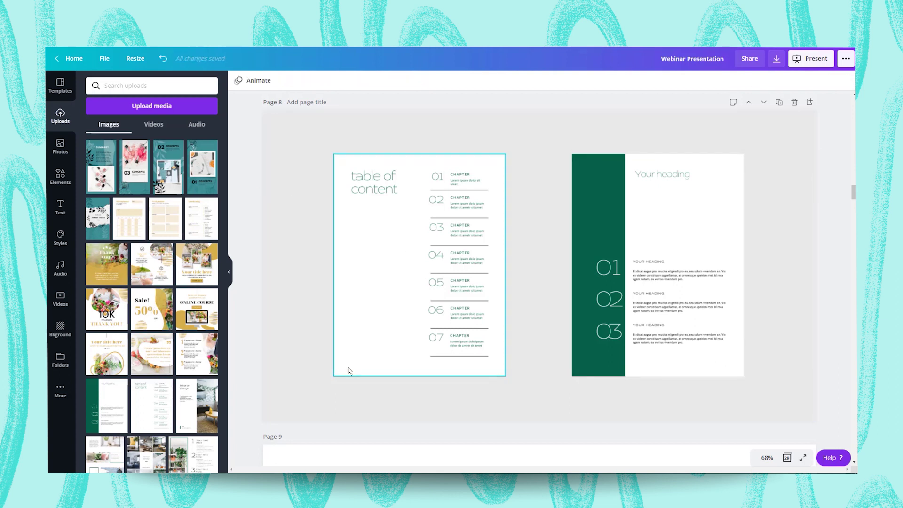
left_click(415, 243)
scroll(403, 201, "down", 6)
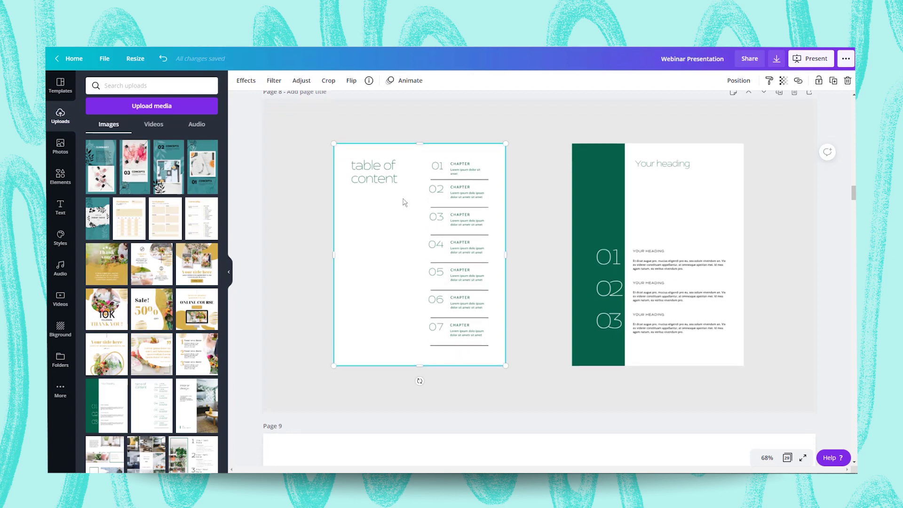
left_click(502, 304)
key("ctrl+v")
scroll(517, 283, "down", 2)
left_click_drag(466, 254, 588, 250)
left_click(696, 206)
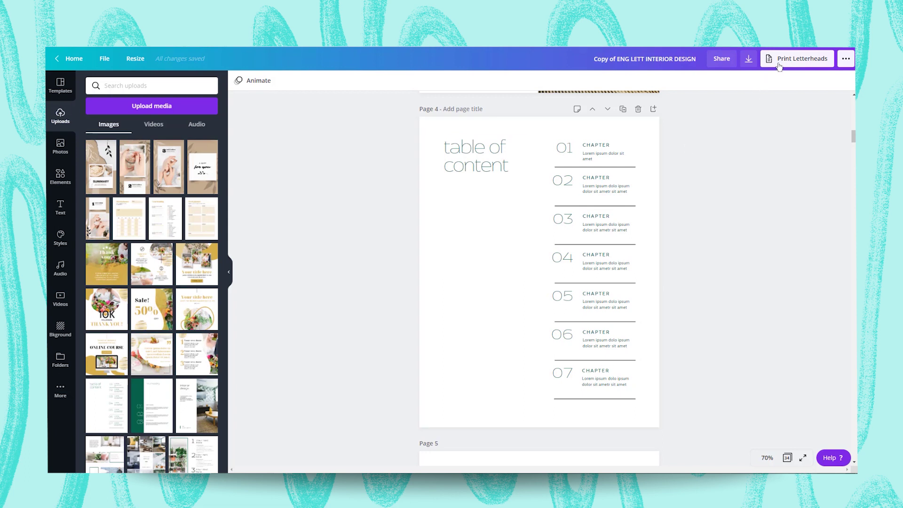
- Review the download file types, including PNG, for the ENG LETT INTERIOR DESIGN document
left_click(748, 59)
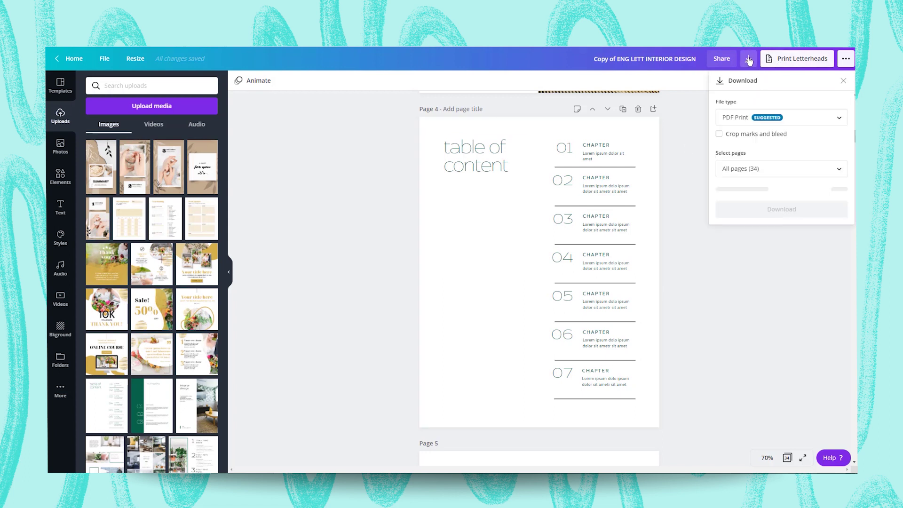
left_click(730, 122)
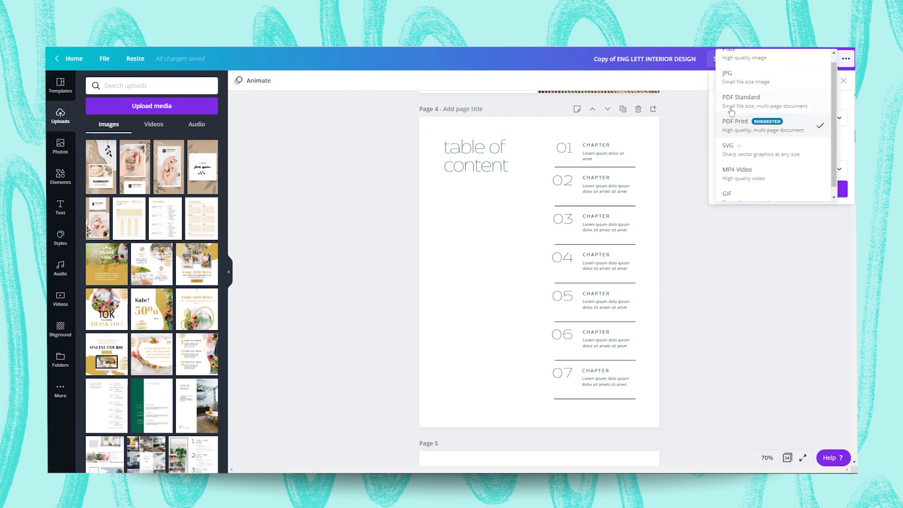
scroll(732, 108, "up", 1)
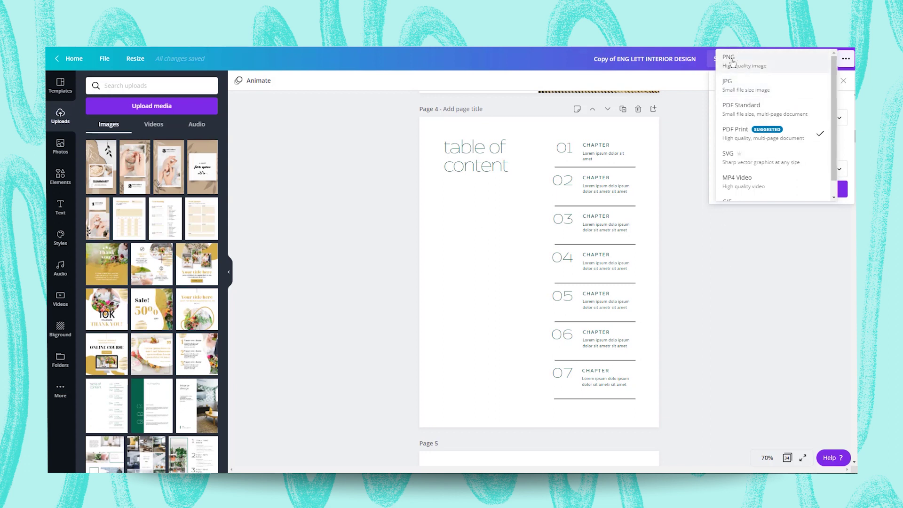
left_click(719, 286)
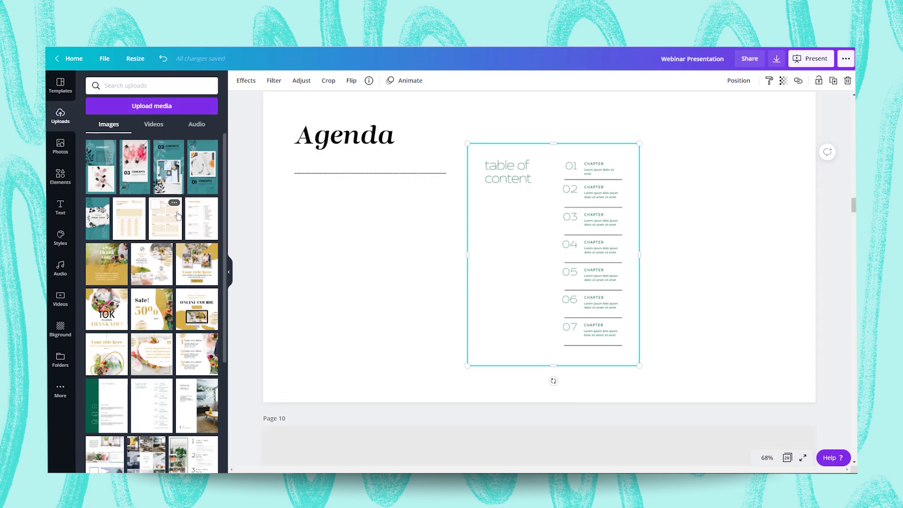
- Add the Tablet White frame effect to the table of content image on the Agenda page
scroll(198, 273, "down", 3)
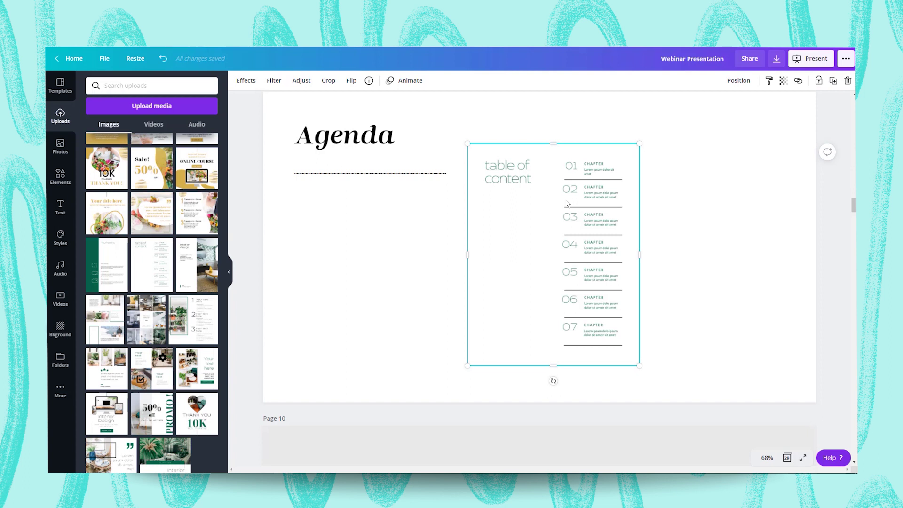
left_click(246, 80)
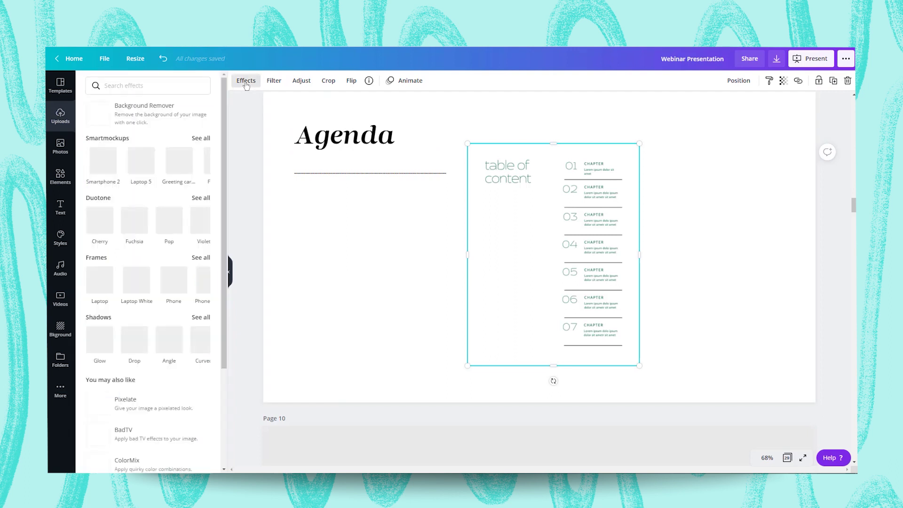
left_click(200, 258)
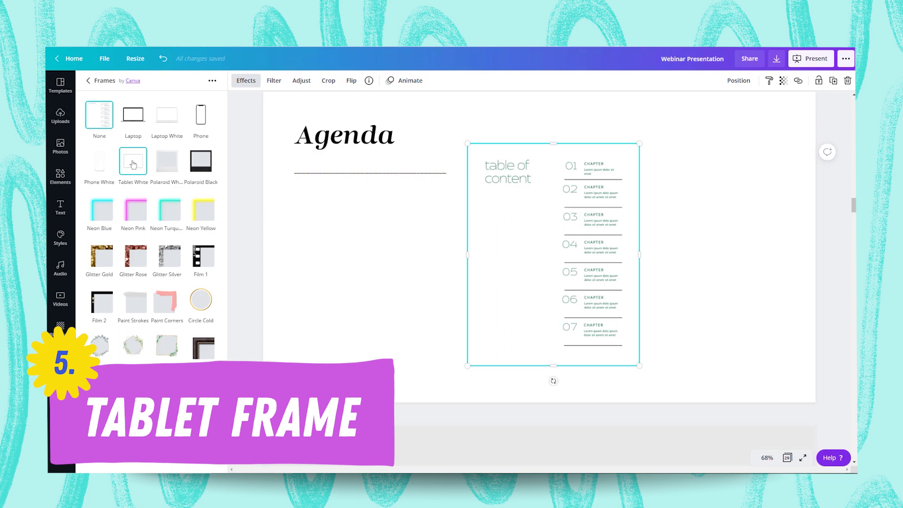
left_click(133, 163)
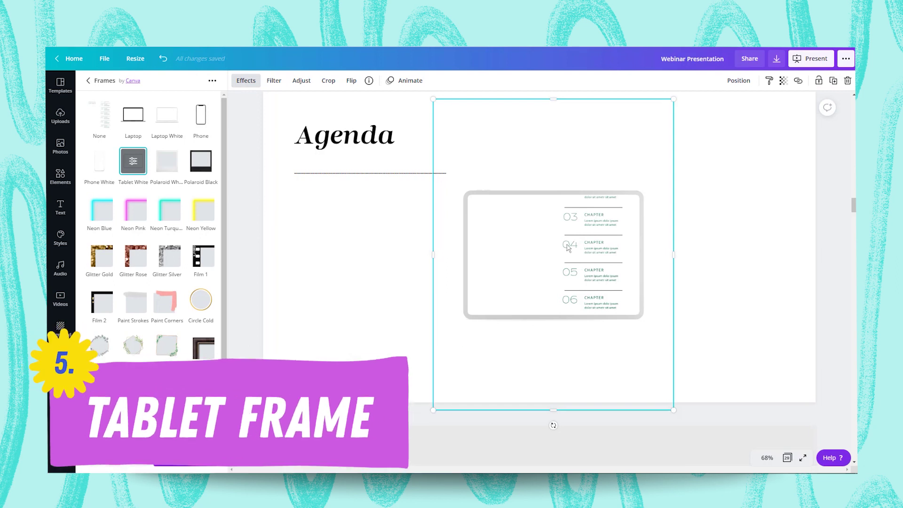
- Set the tablet frame's crop position to -46 on the table of content image and apply it
left_click(135, 162)
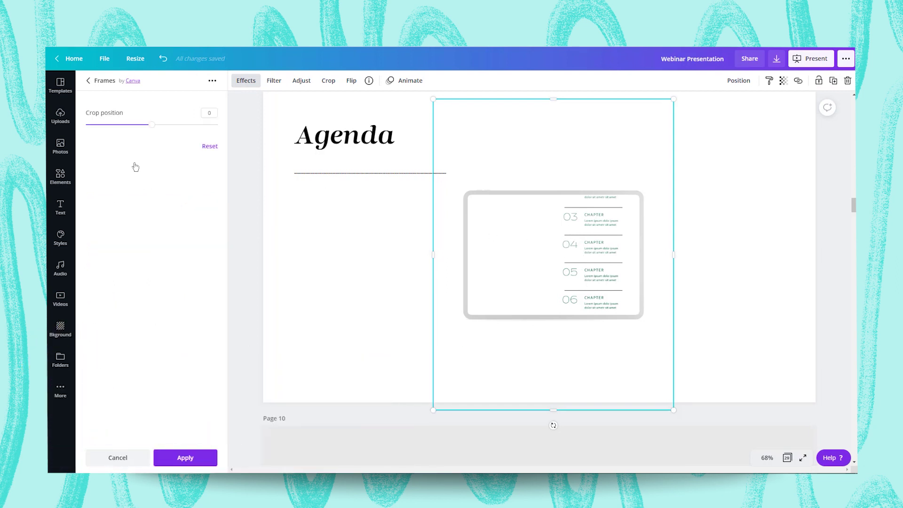
left_click_drag(151, 126, 93, 139)
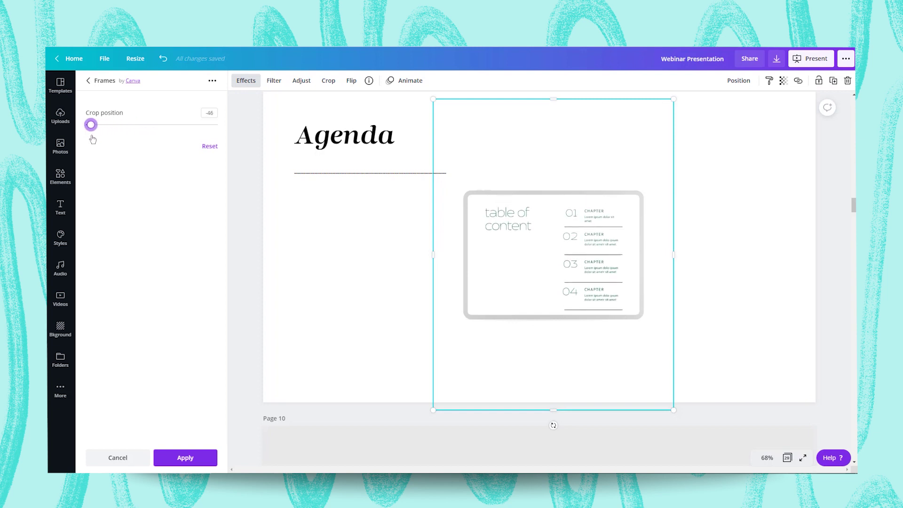
left_click(214, 458)
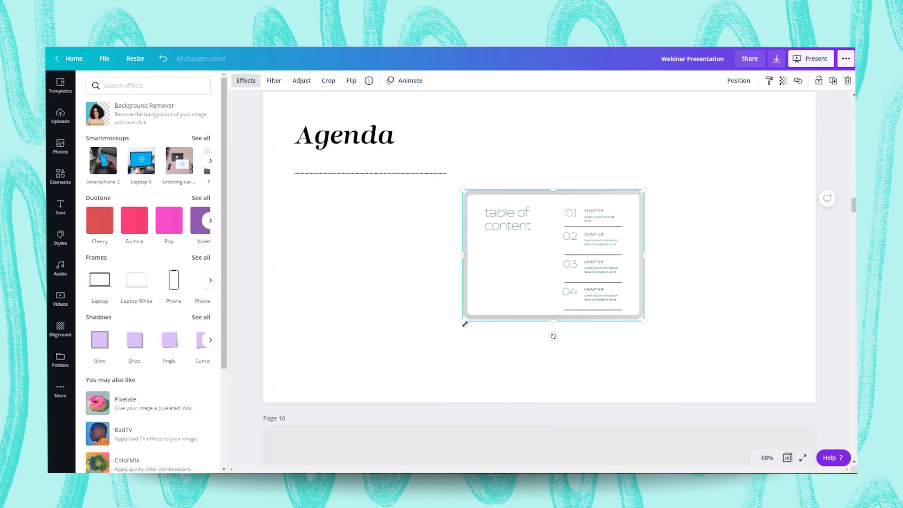
- Enlarge the tablet-framed image and centre it below the Agenda title on page 9
left_click_drag(435, 355, 403, 377)
left_click_drag(453, 323, 477, 325)
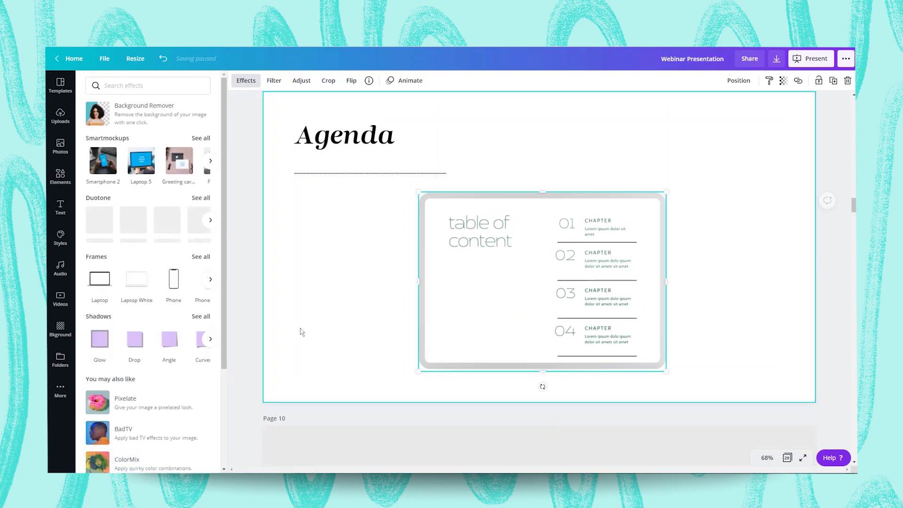
left_click(297, 331)
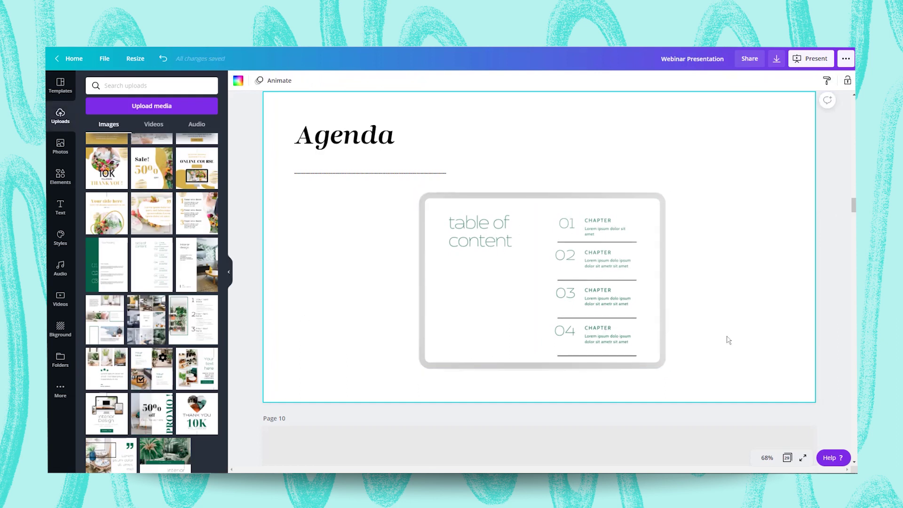
- Add the Backdrop shadow to the tablet-framed table of content image and open its settings
left_click(594, 308)
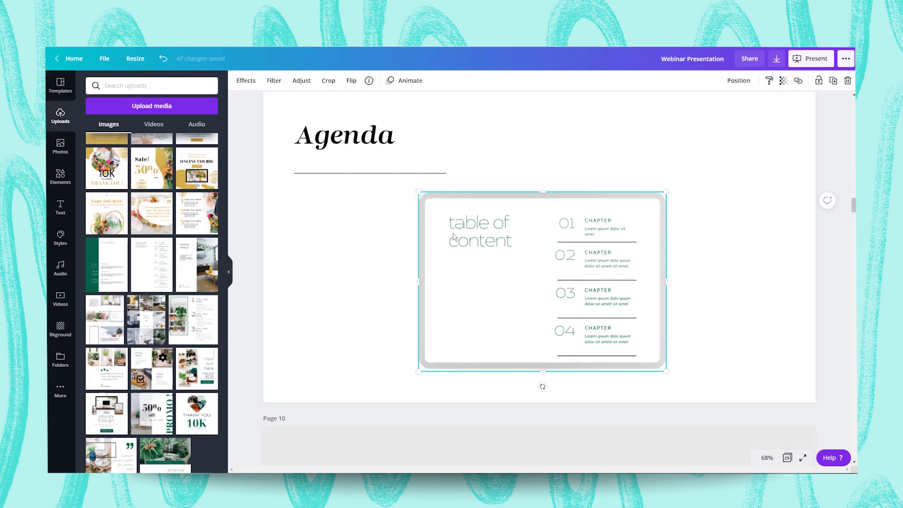
left_click(246, 82)
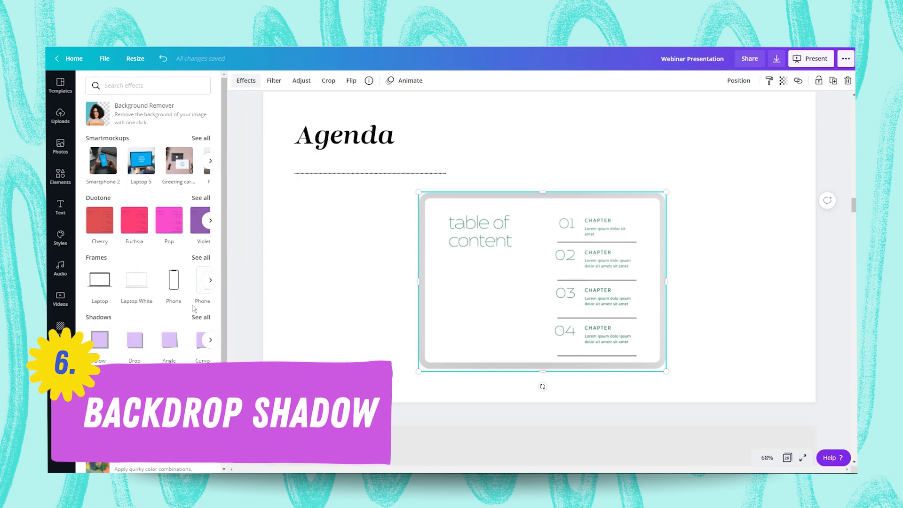
left_click(201, 317)
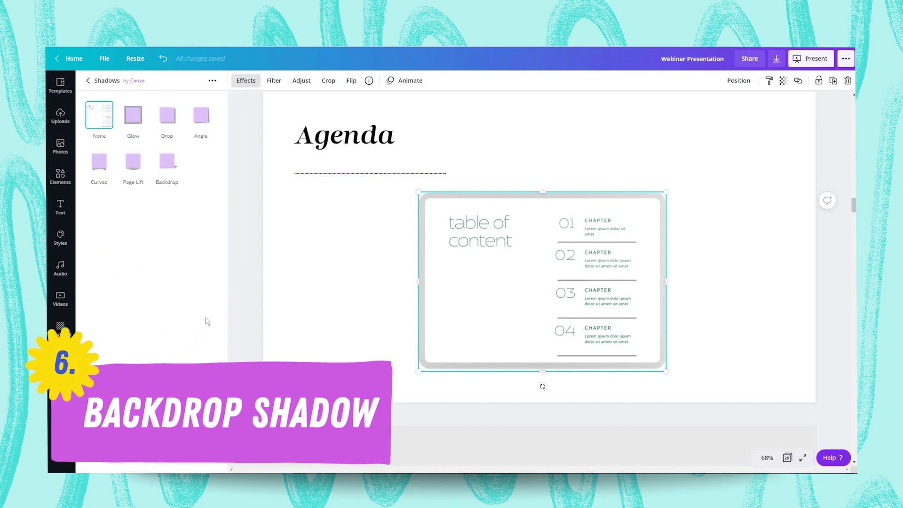
left_click(168, 165)
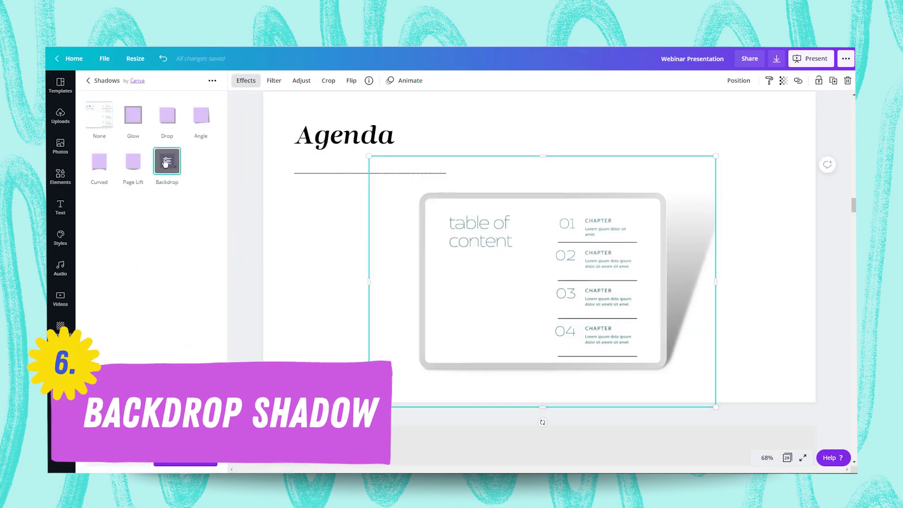
left_click(166, 162)
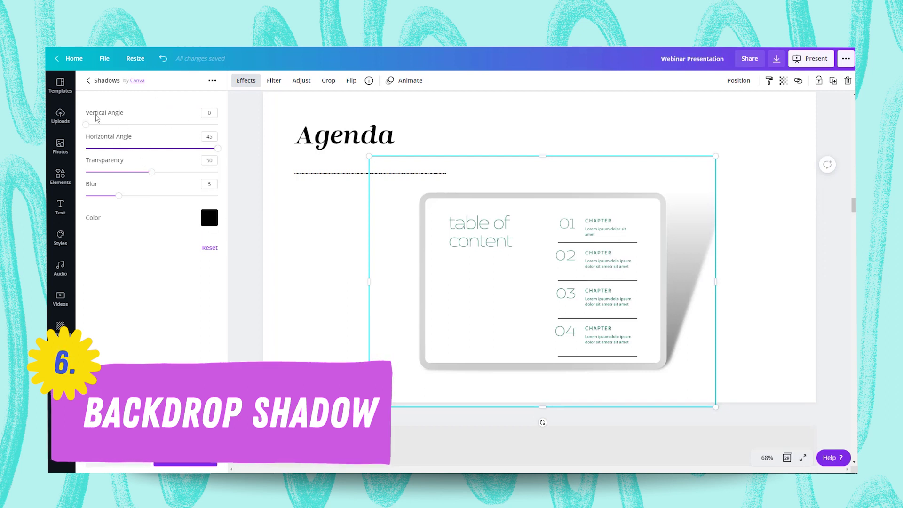
- Set the backdrop shadow's vertical angle to 55, horizontal angle to 45 and transparency to 30, adjust the blur, and apply it
left_click_drag(90, 131, 168, 135)
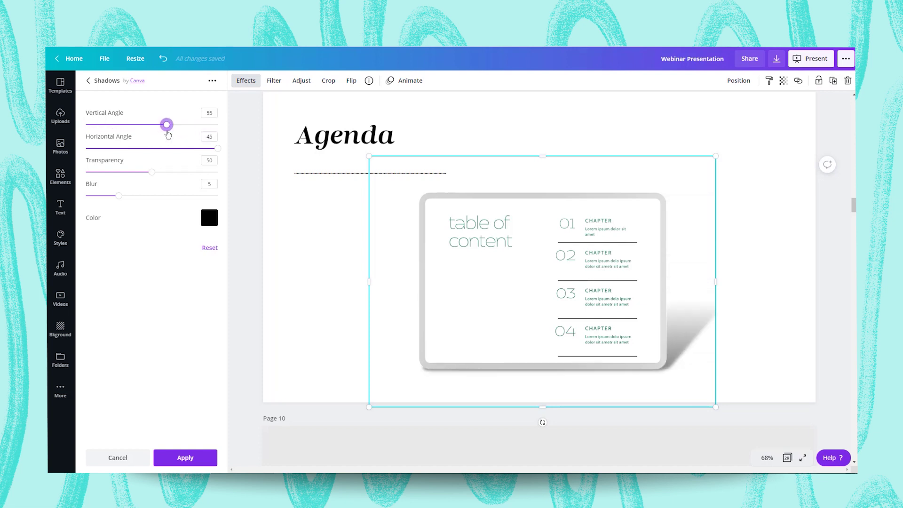
mouse_move(220, 153)
left_mouse_down()
mouse_move(51, 155)
mouse_move(237, 153)
left_mouse_up()
left_click_drag(154, 177, 128, 188)
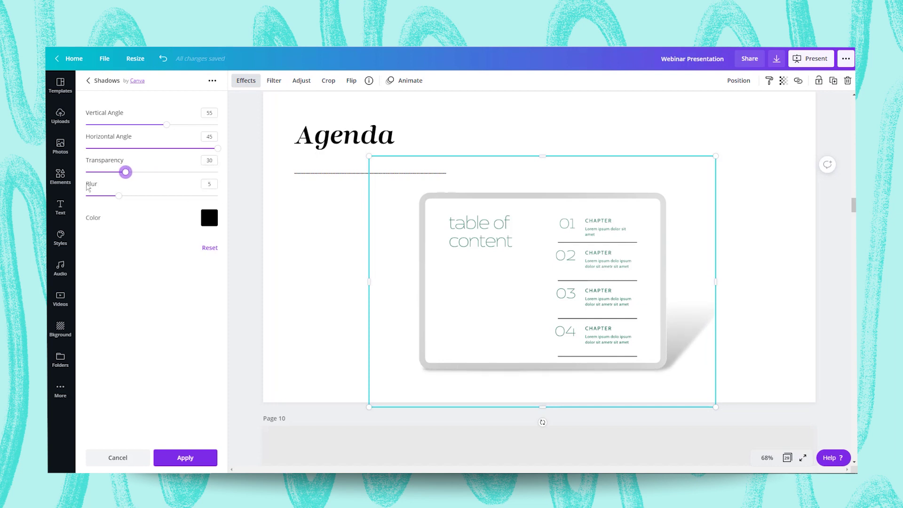
mouse_move(118, 199)
left_mouse_down()
mouse_move(147, 200)
mouse_move(127, 201)
left_mouse_up()
left_click(183, 457)
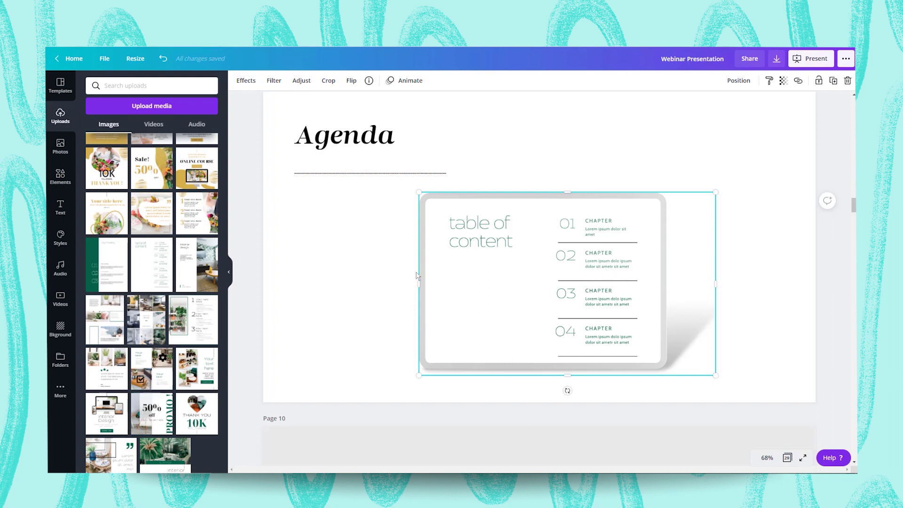
left_click(319, 255)
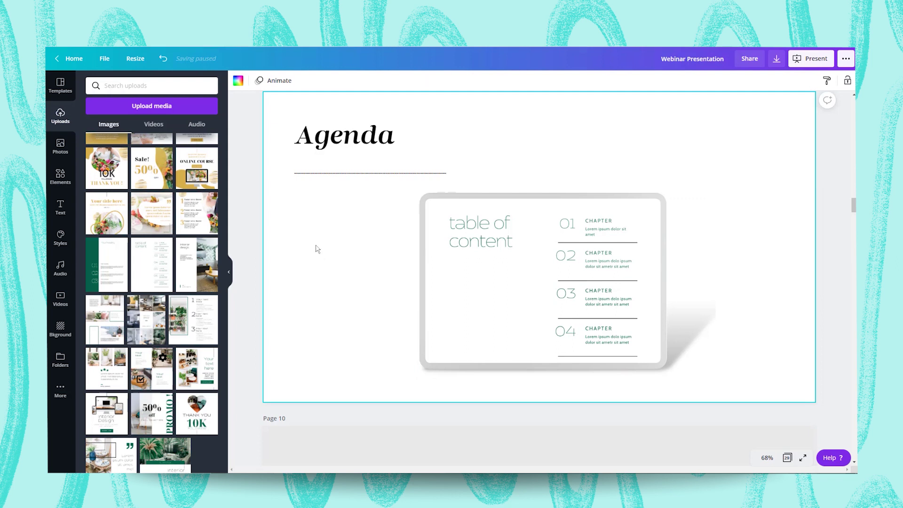
- Copy the green and white "Your heading" image from page 8 and place it beside the Agenda text on page 10
scroll(802, 261, "up", 6)
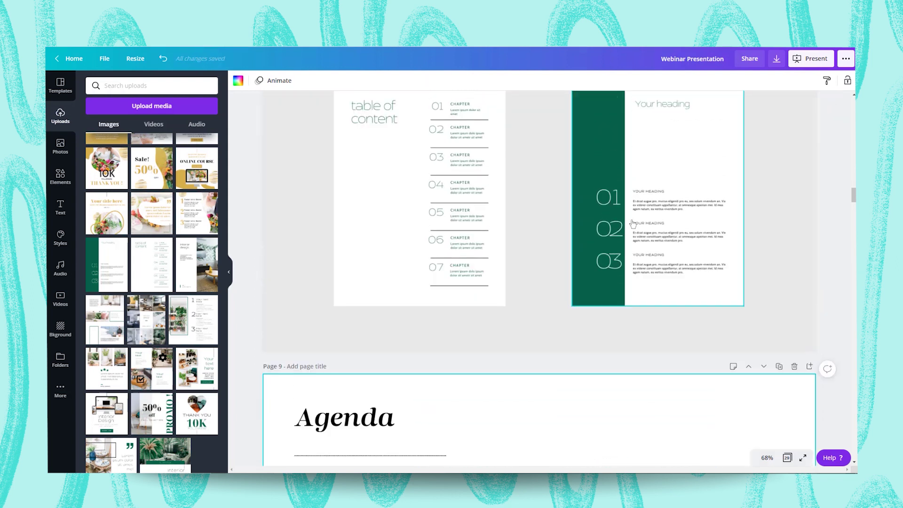
left_click(633, 223)
left_click_drag(633, 223, 625, 293)
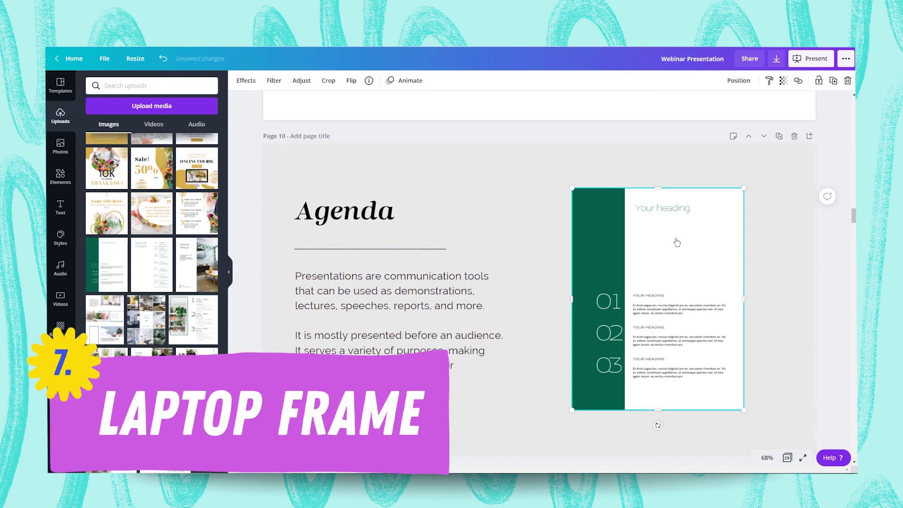
left_click_drag(675, 232, 685, 224)
- Add the Laptop frame to the "Your heading" image with a crop position of 29 and apply it
left_click(252, 83)
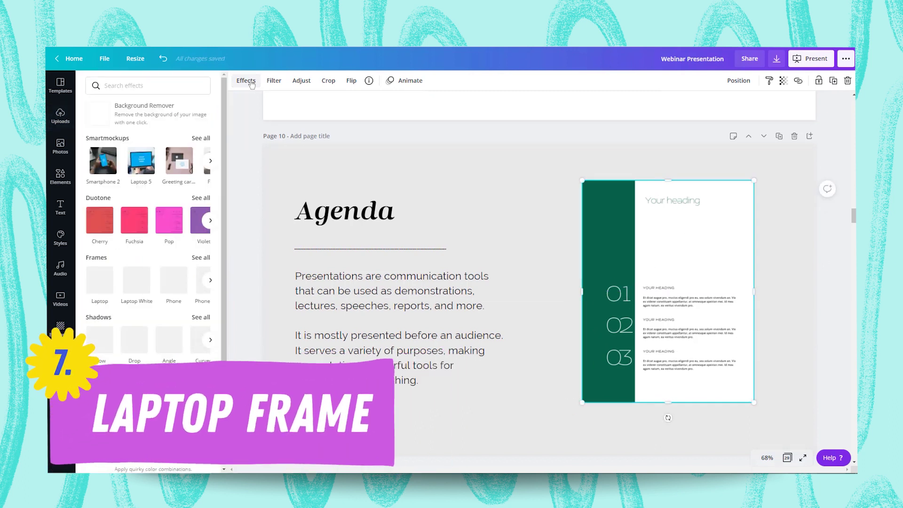
left_click(99, 281)
left_click(100, 281)
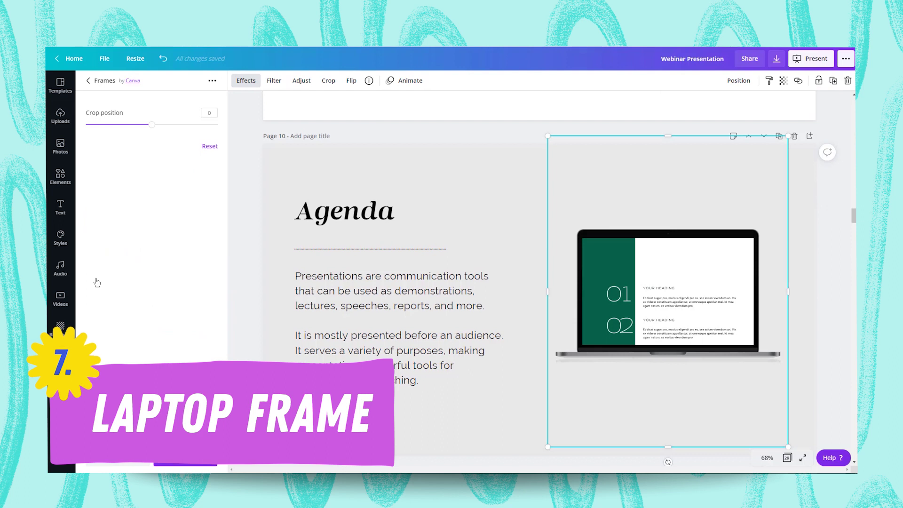
left_click_drag(153, 130, 190, 140)
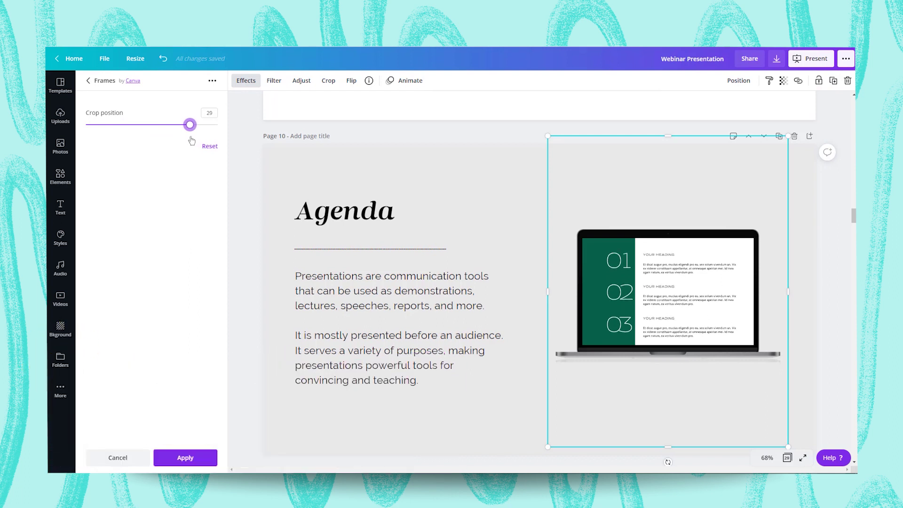
left_click(185, 458)
- Enlarge the laptop mockup on page 10 and position it beside the text so it runs off the page's right edge
left_click(60, 115)
left_click_drag(555, 358, 409, 439)
left_click_drag(599, 351, 686, 321)
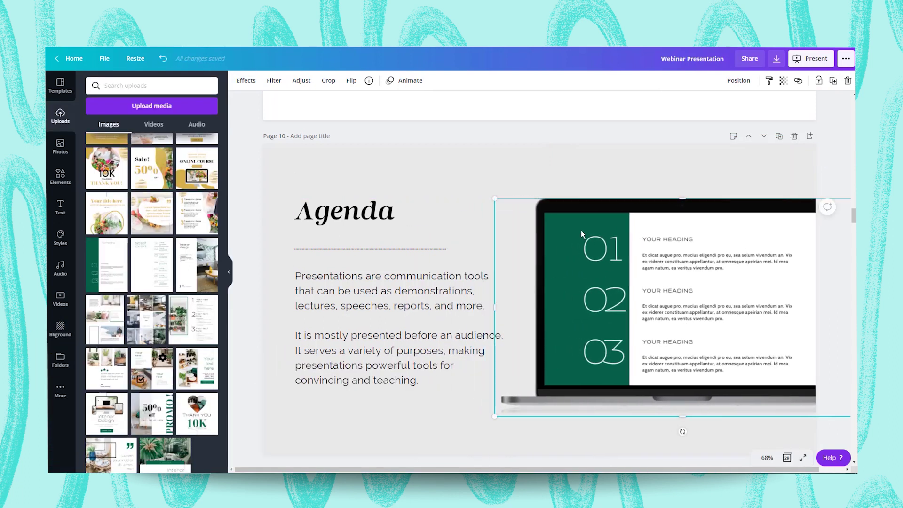
left_click_drag(477, 195, 486, 199)
left_click(245, 153)
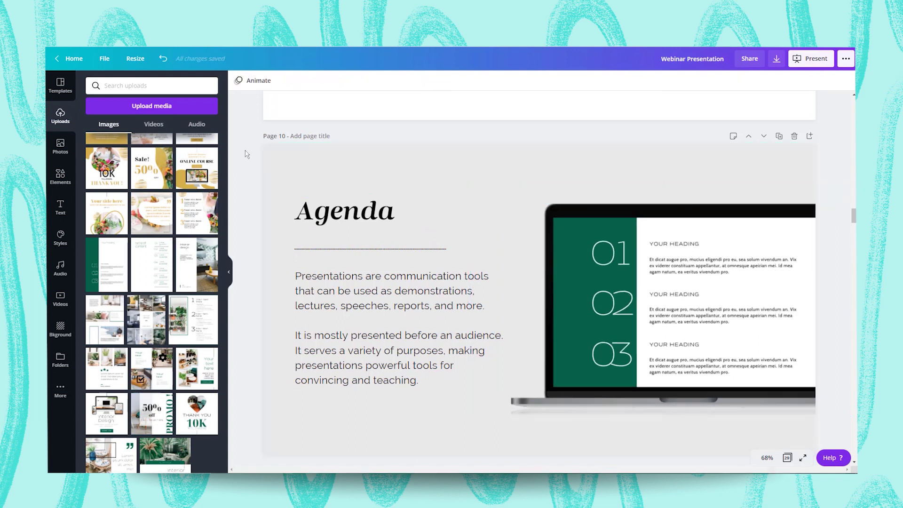
- Add the uploaded photo-grid cover, Interior design author page and pillow-photo layout images to the Lead magnet page
scroll(246, 153, "down", 5)
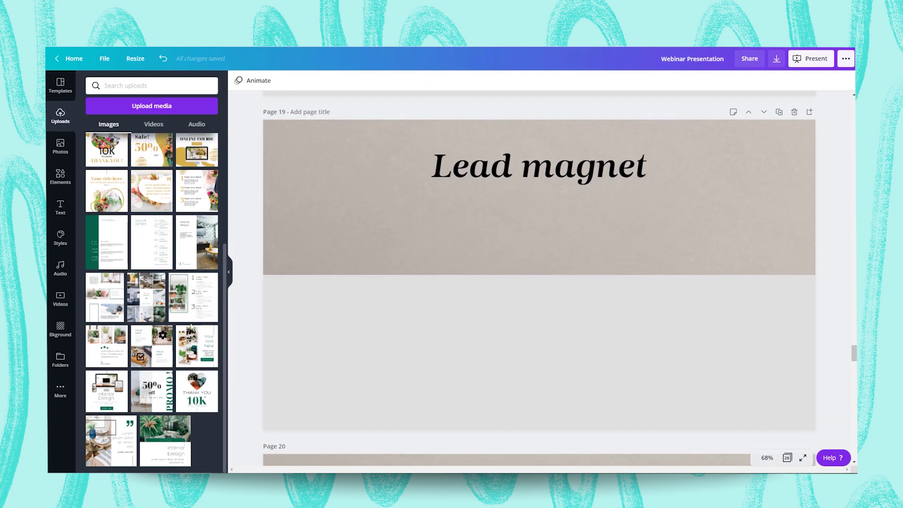
left_click_drag(146, 297, 468, 305)
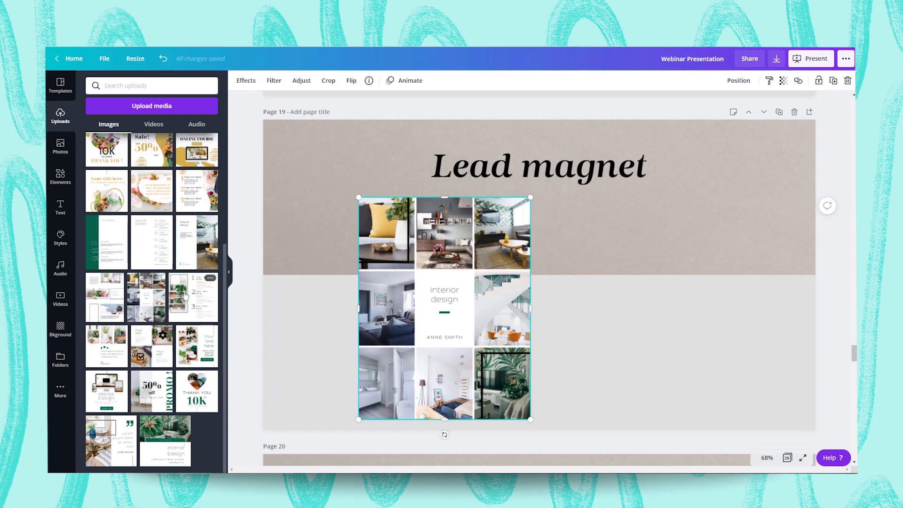
left_click(216, 248)
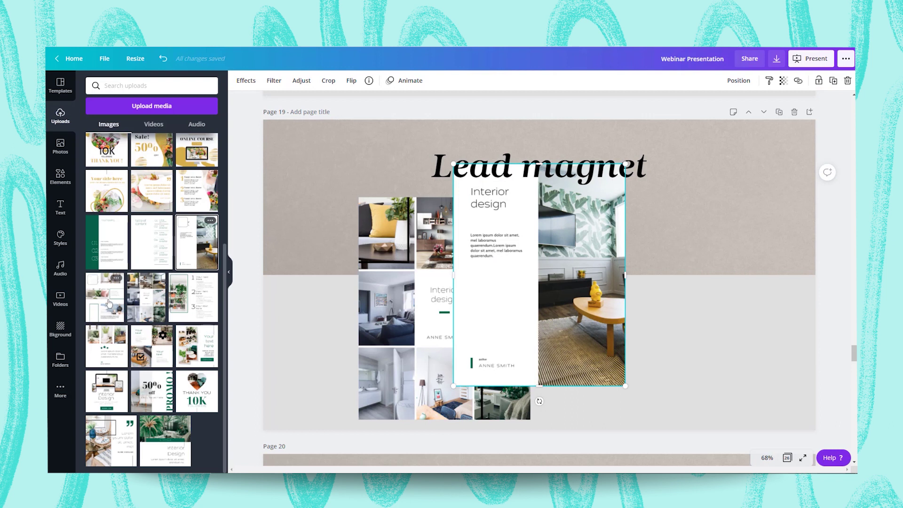
left_click(115, 278)
left_click_drag(503, 305, 650, 299)
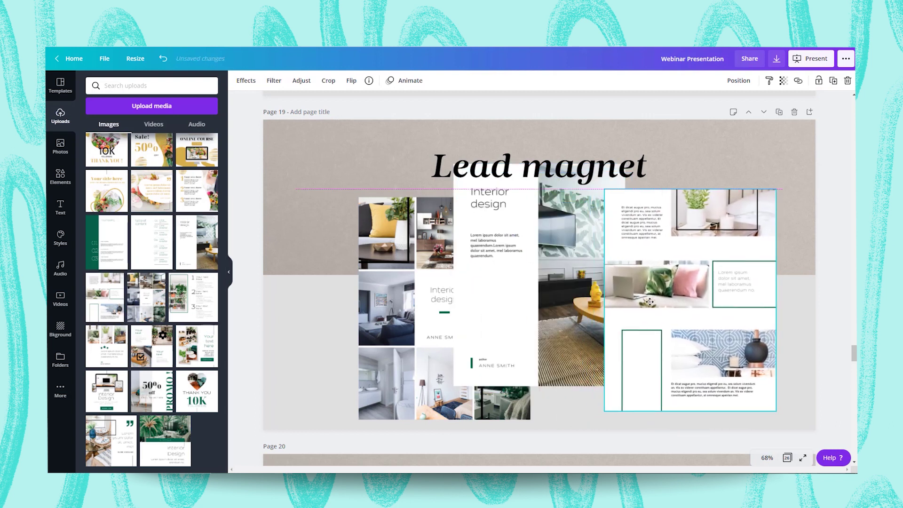
- Arrange the three images in a row below the Lead magnet title, with the photo-grid cover first
left_click_drag(522, 272, 531, 302)
left_click_drag(423, 318, 393, 314)
left_click_drag(653, 326, 676, 326)
left_click_drag(546, 333, 591, 339)
left_click_drag(443, 332, 430, 331)
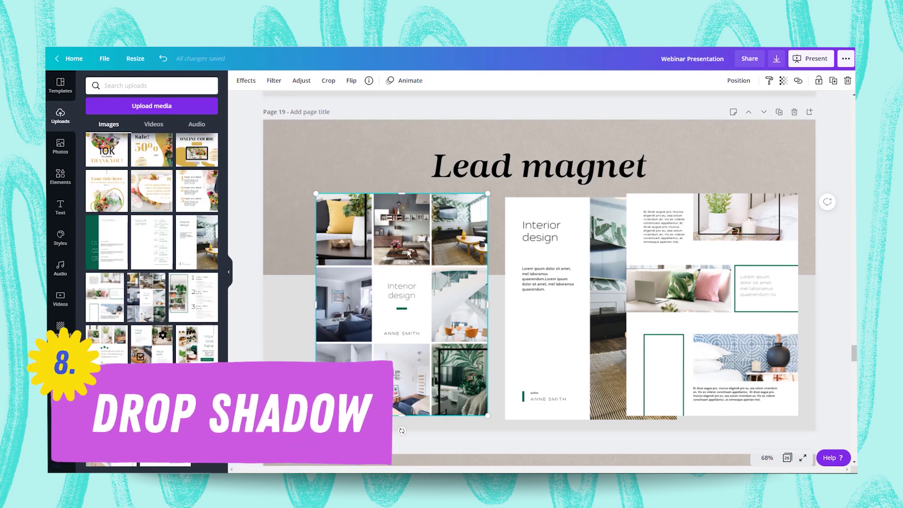
- Add the Drop shadow effect to the photo-grid cover image on the Lead magnet page
left_click(244, 83)
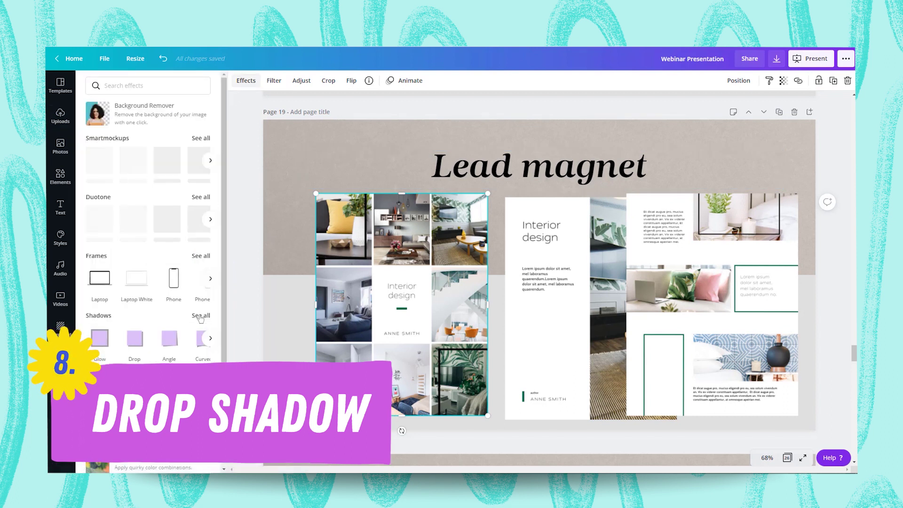
left_click(173, 211)
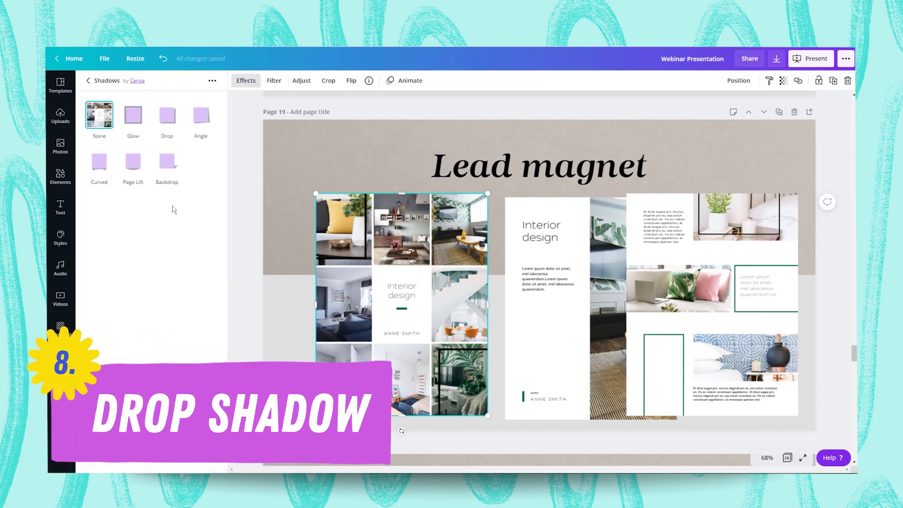
left_click(166, 120)
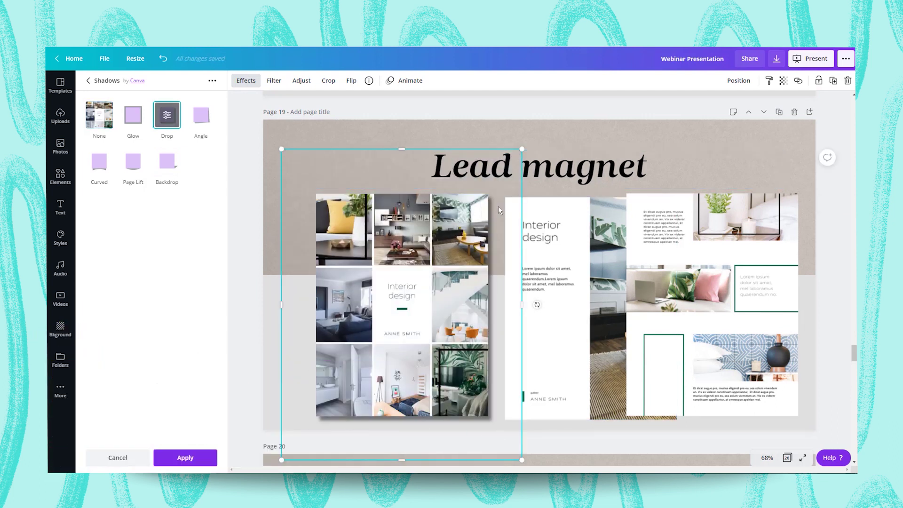
scroll(498, 254, "down", 3)
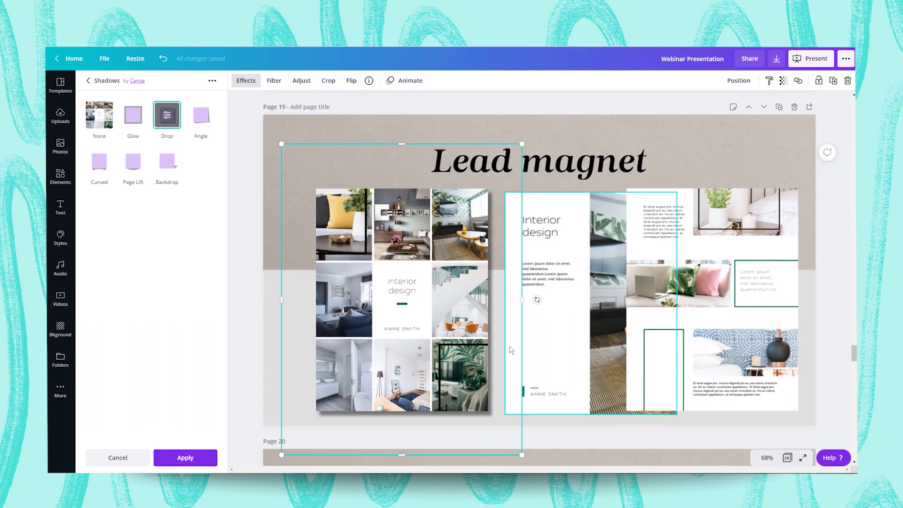
scroll(330, 347, "up", 3)
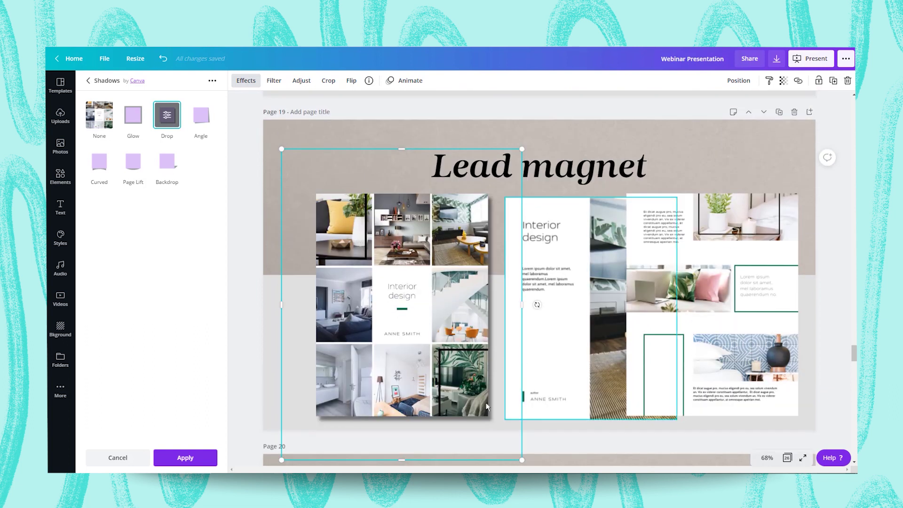
- Try the Right and Top-right directions for the cover's drop shadow and set it to Bottom-left
left_click(169, 123)
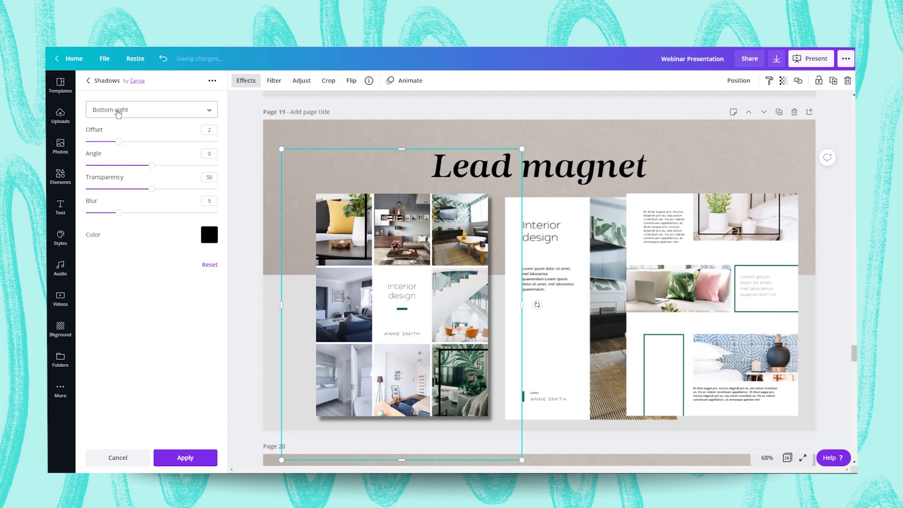
left_click(154, 117)
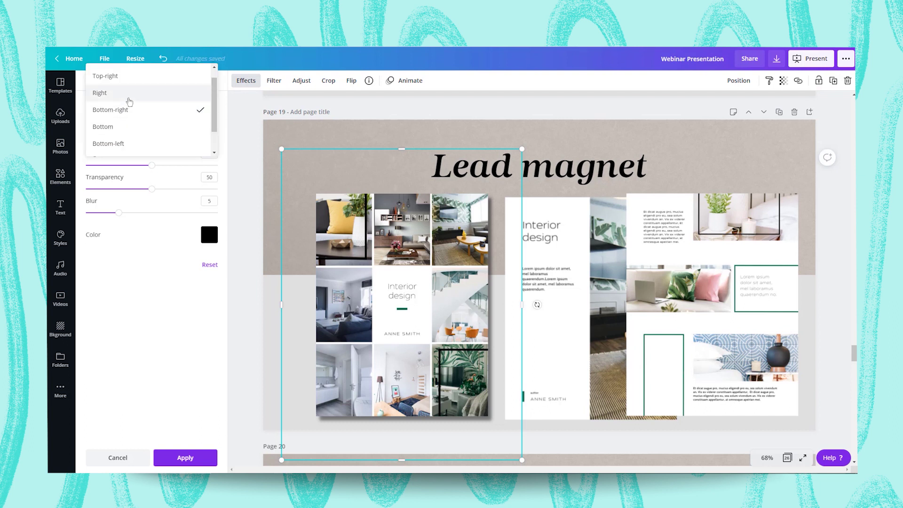
left_click(128, 96)
left_click(121, 113)
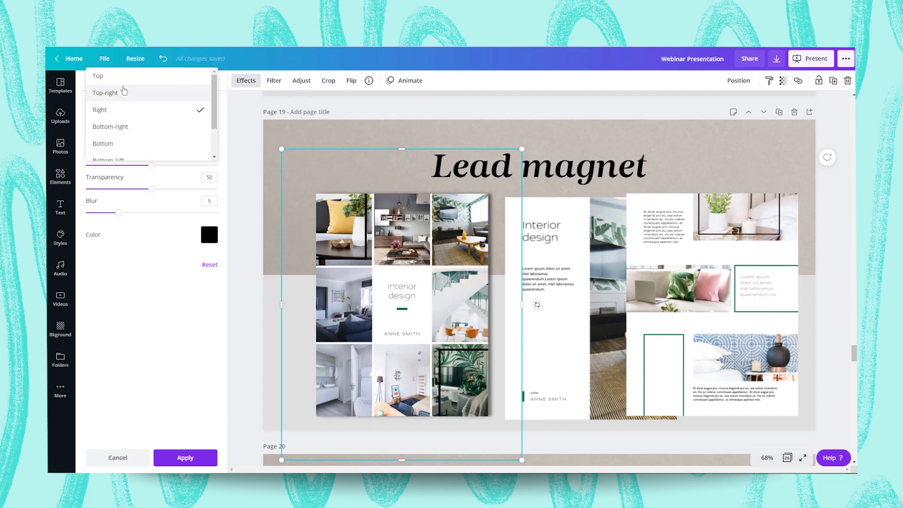
left_click(122, 96)
left_click(138, 115)
scroll(145, 160, "down", 3)
left_click(144, 135)
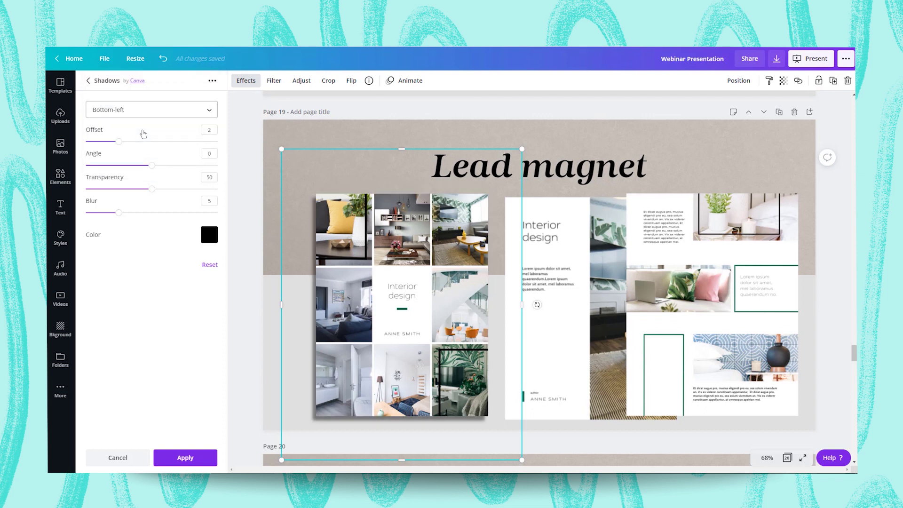
- Set the direction of the photo-grid cover's drop shadow to Bottom-right, fine-tune the shadow and apply it
left_click(157, 120)
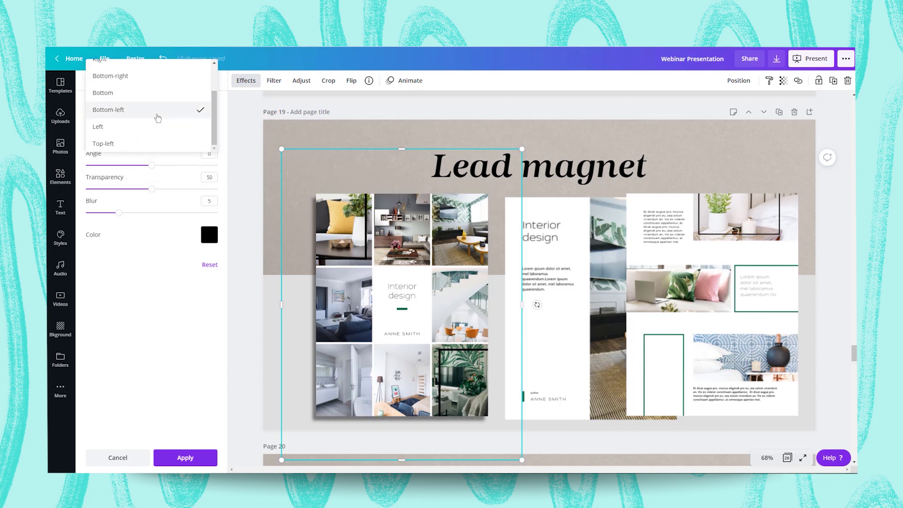
left_click(159, 79)
mouse_move(122, 146)
left_mouse_down()
mouse_move(186, 147)
mouse_move(128, 157)
left_mouse_up()
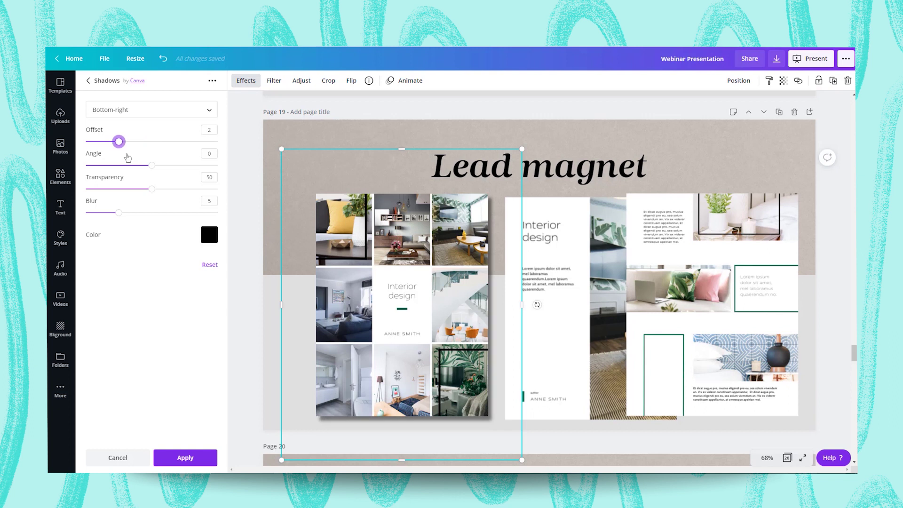
left_click_drag(152, 169, 133, 189)
left_click(184, 459)
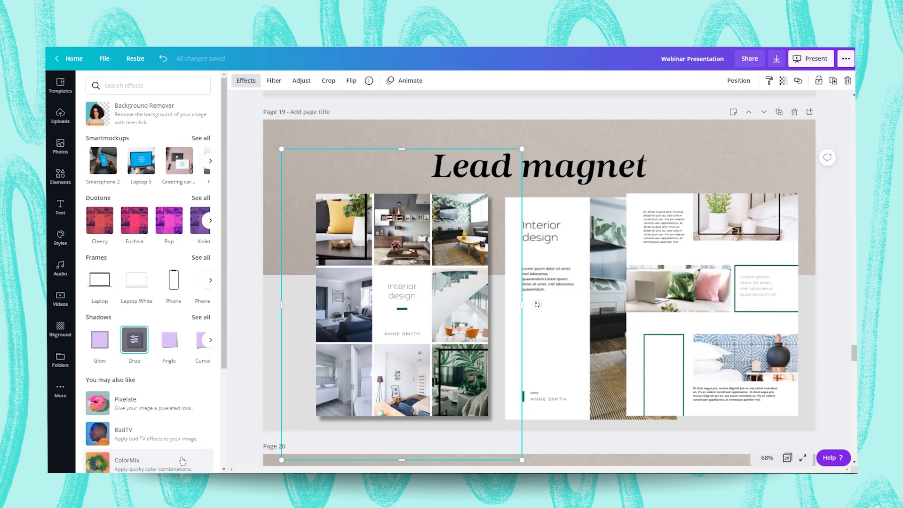
left_click(238, 245)
- Move the photo-grid cover and the Interior design author page image slightly to the left
scroll(238, 245, "down", 3)
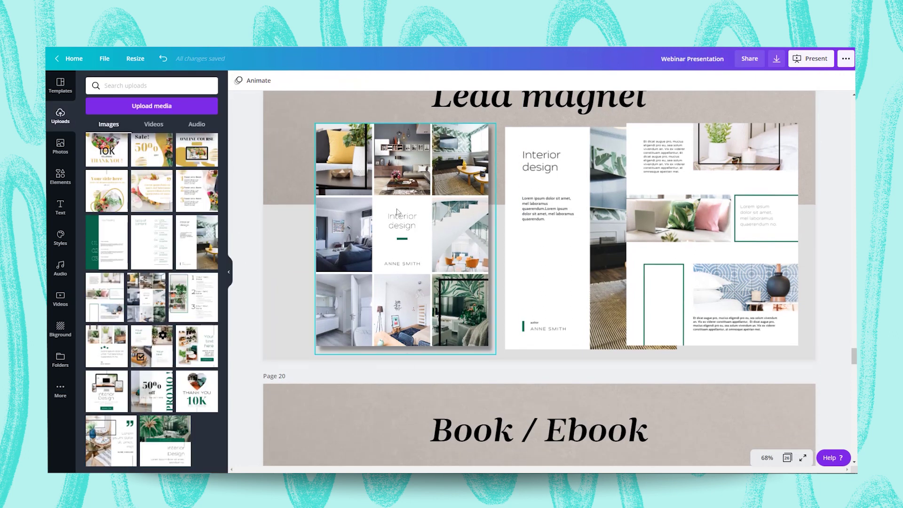
left_click_drag(396, 211, 387, 212)
left_click_drag(550, 269, 536, 269)
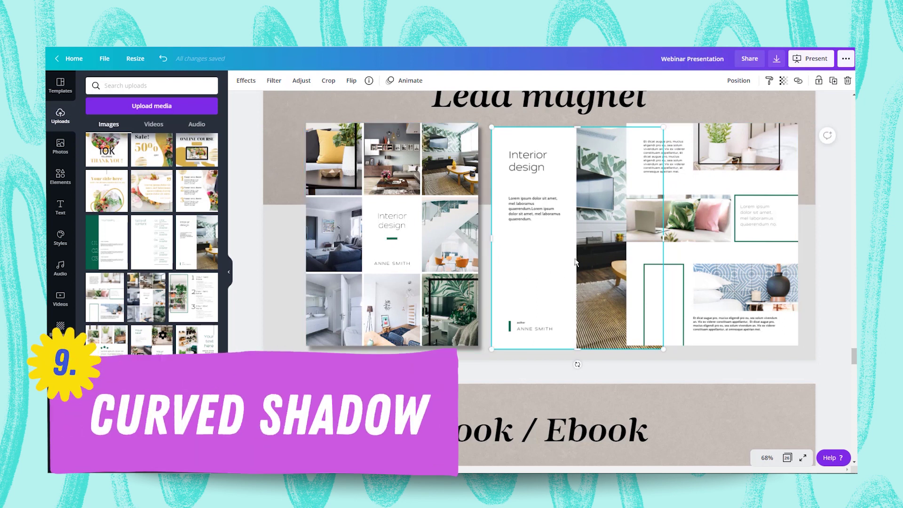
- Apply a Curved shadow to the Interior design author page image with Curve 10, Offset 1 and Transparency 40
left_click(246, 81)
left_click(203, 316)
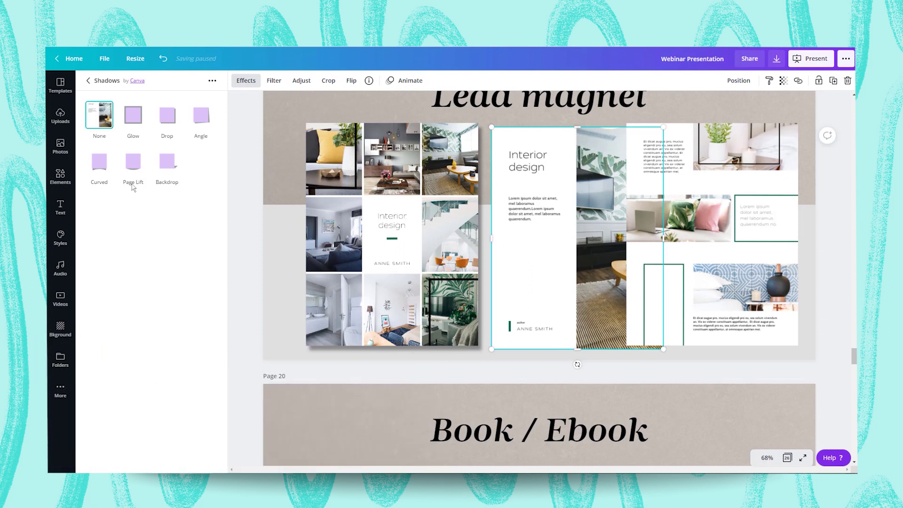
left_click(97, 167)
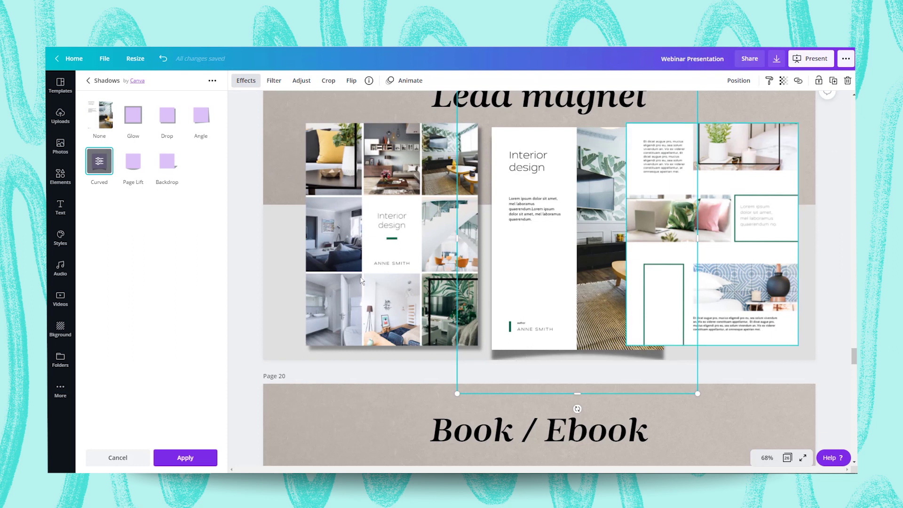
left_click(100, 164)
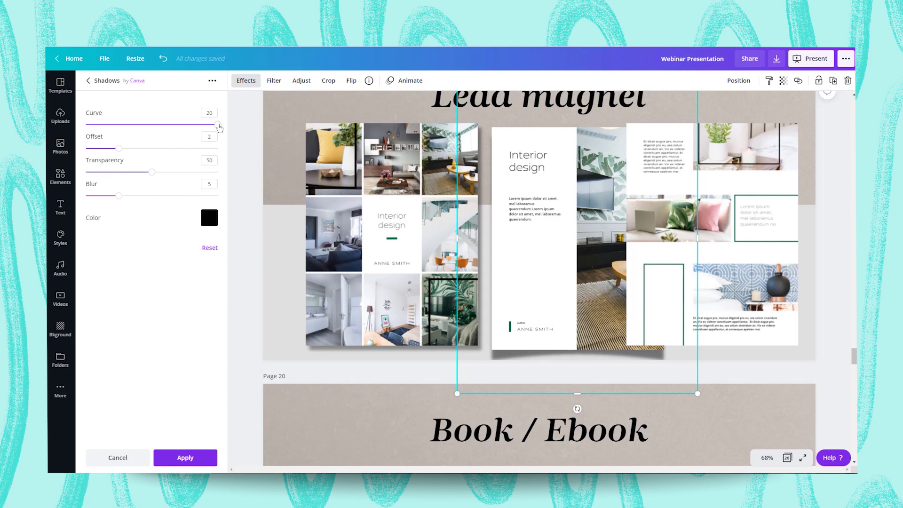
left_click_drag(219, 127, 185, 135)
mouse_move(151, 172)
left_mouse_down()
mouse_move(103, 177)
mouse_move(143, 174)
left_mouse_up()
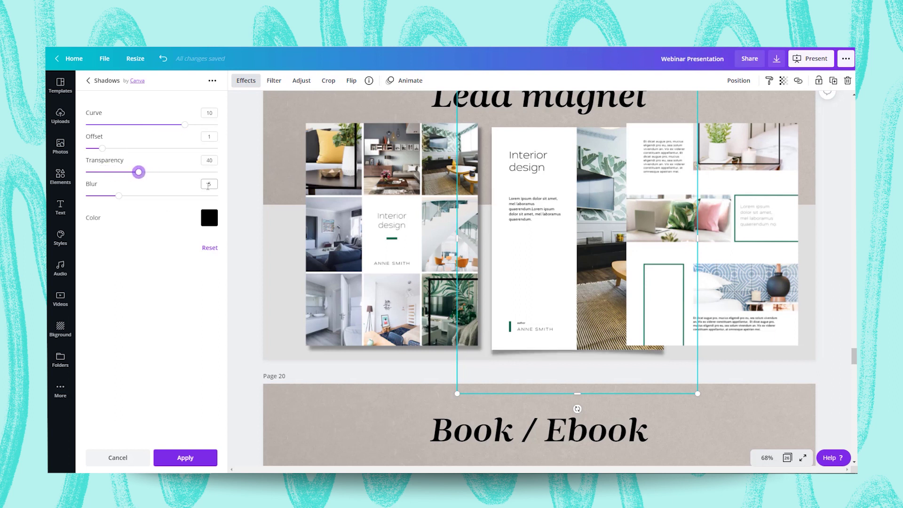
left_click(199, 459)
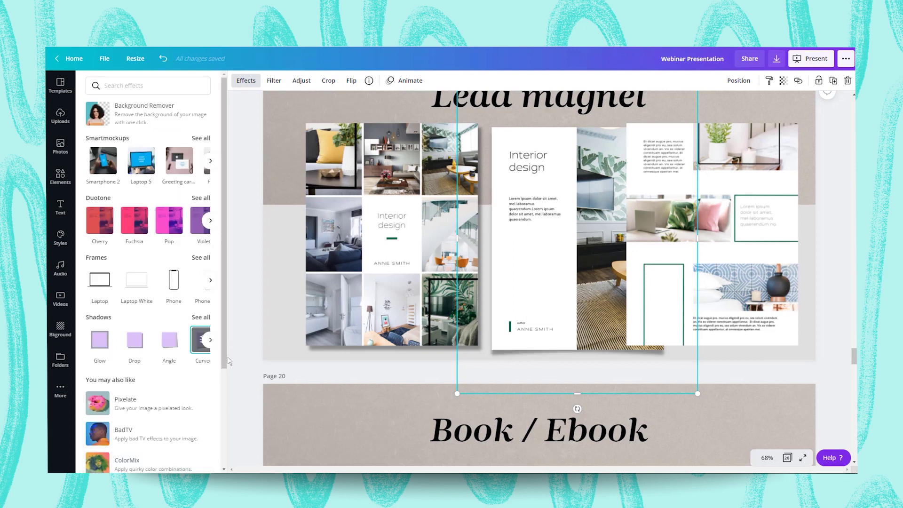
left_click(244, 306)
- Space the three images apart in a row at a smaller size so that they do not overlap
left_click(707, 251)
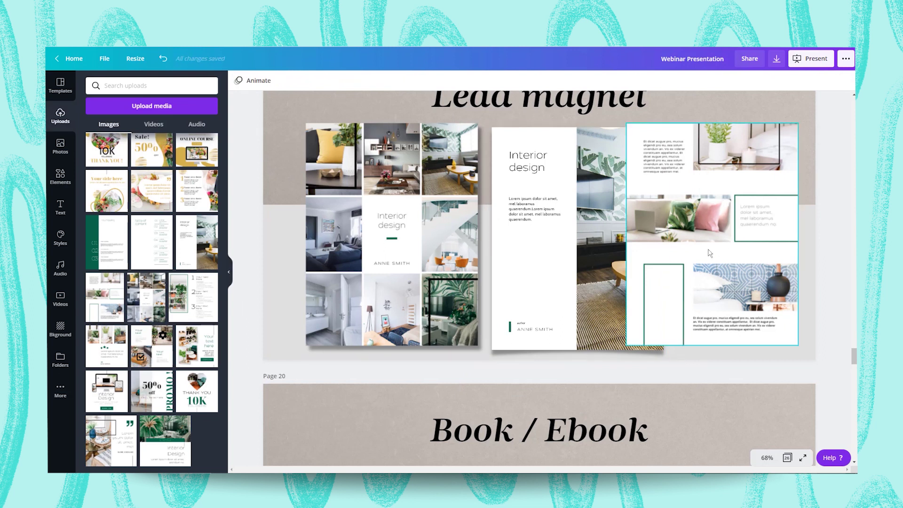
left_click_drag(707, 251, 741, 252)
key("ctrl+z")
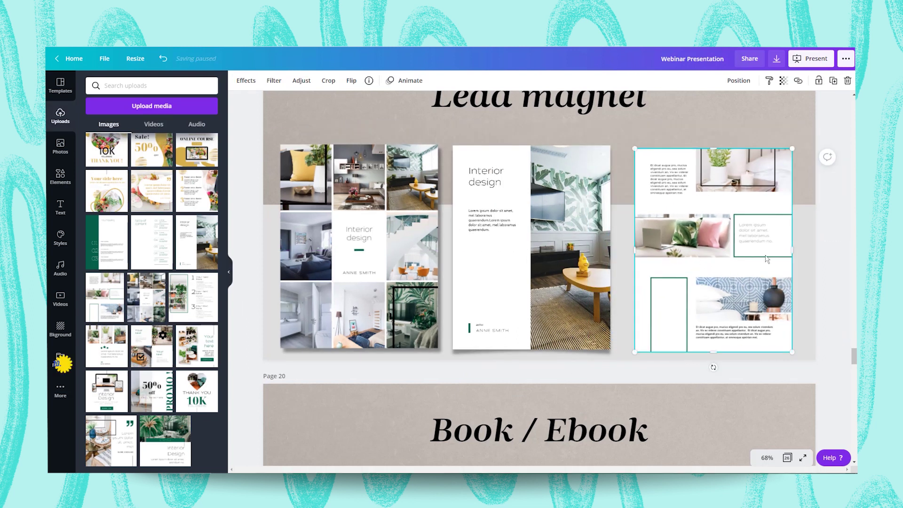
- Apply a Page Lift shadow to the pillow-photo layout image with Curve -11, Offset 1 and Transparency 30
left_click(246, 81)
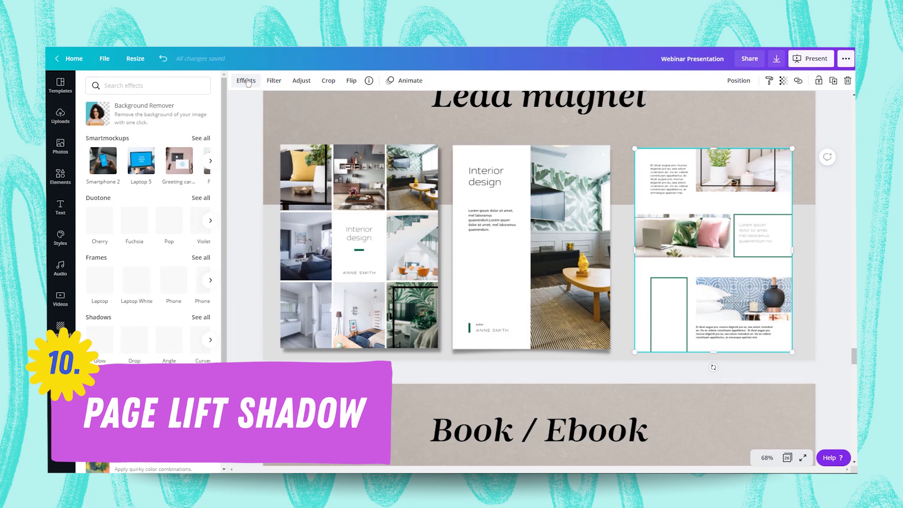
left_click(198, 317)
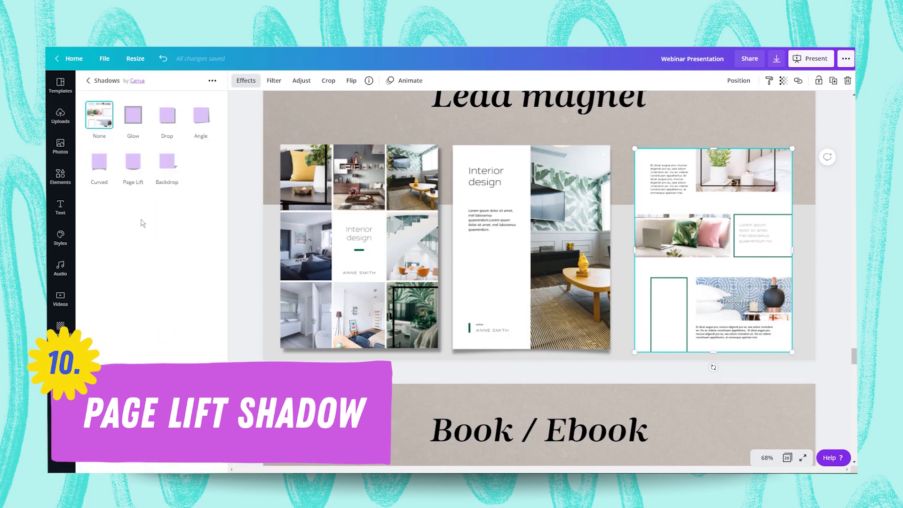
left_click(133, 161)
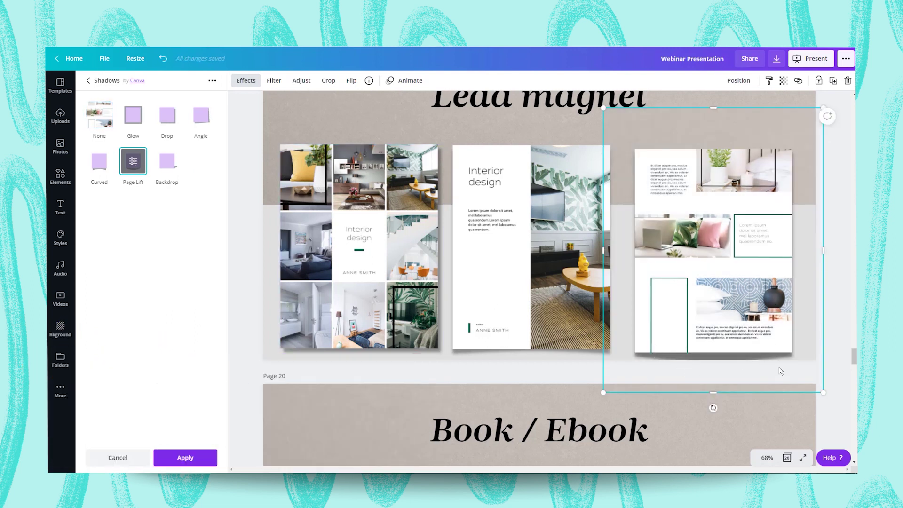
left_click(135, 163)
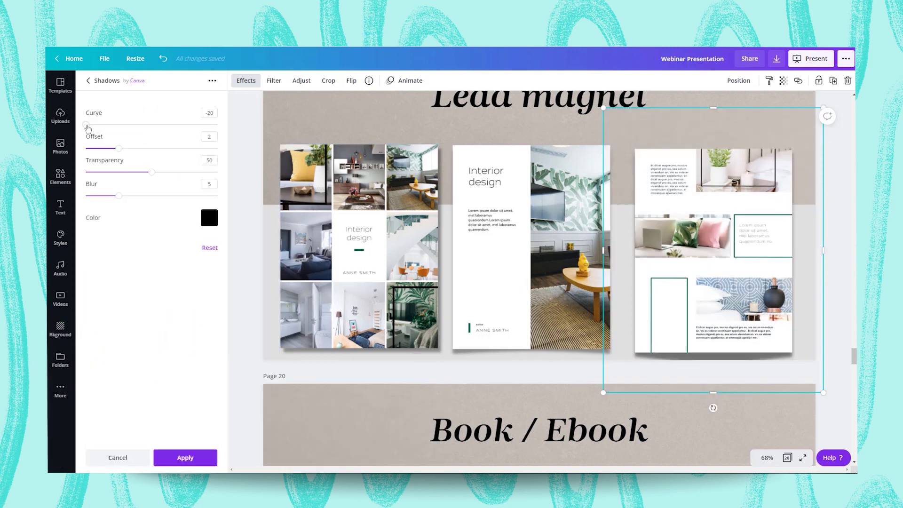
left_click_drag(104, 126, 139, 126)
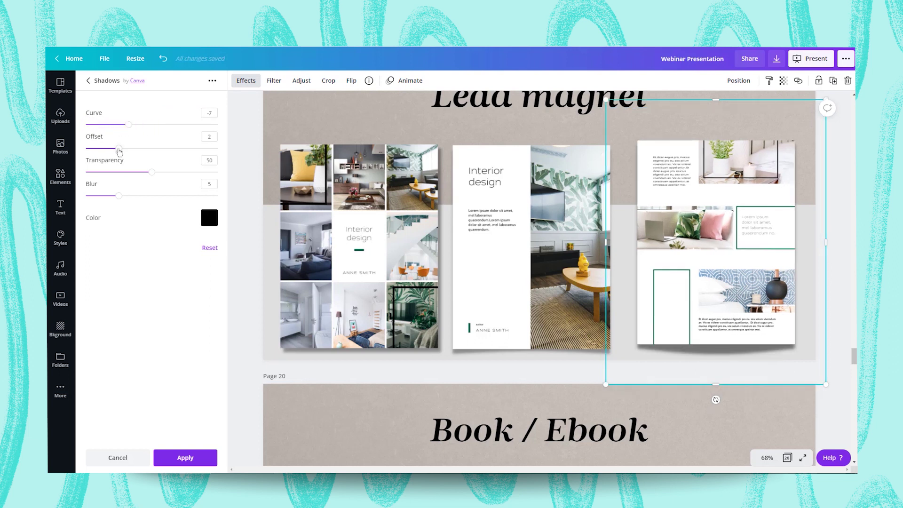
left_click_drag(111, 152, 109, 153)
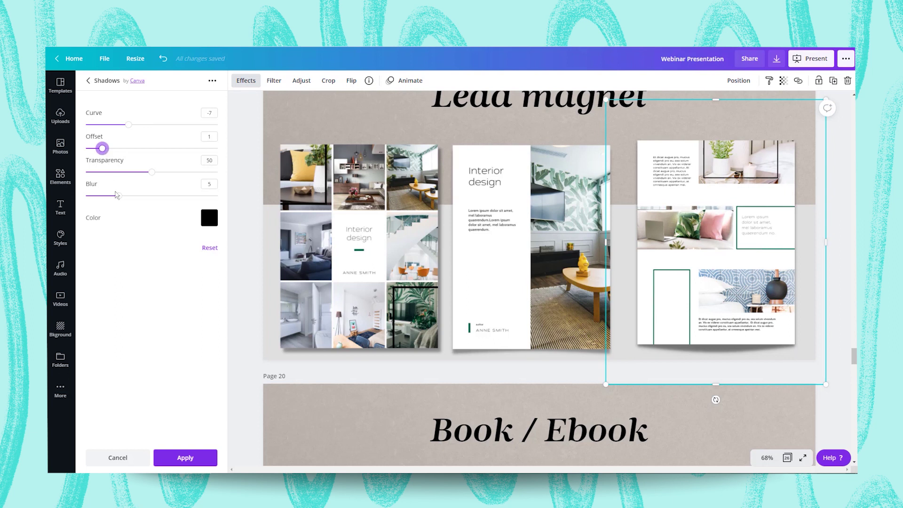
left_click_drag(147, 176, 127, 179)
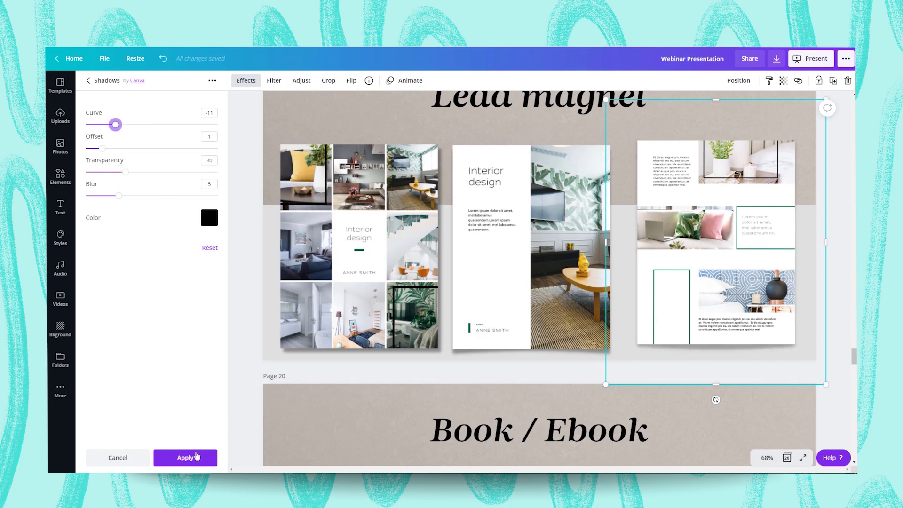
left_click(196, 457)
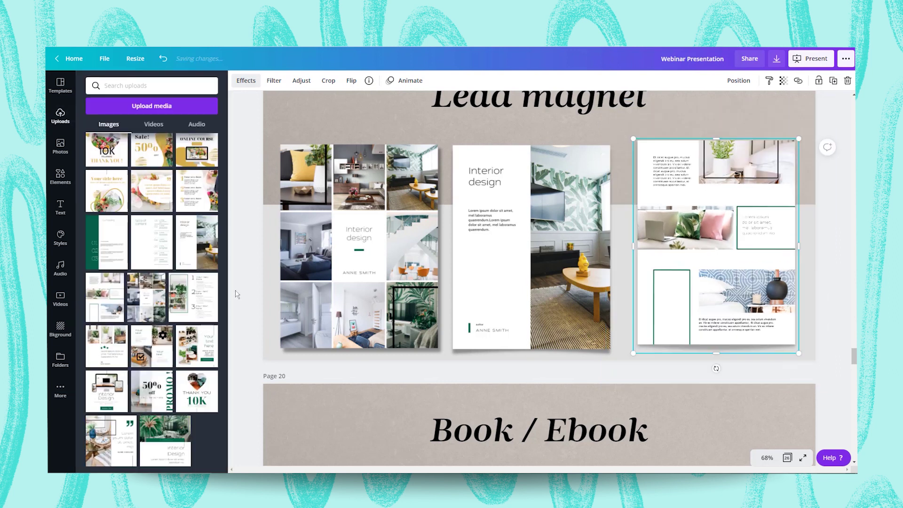
left_click(246, 283)
- Adjust the positions of all three images to form an even row with the author page centred
left_click_drag(734, 324, 735, 329)
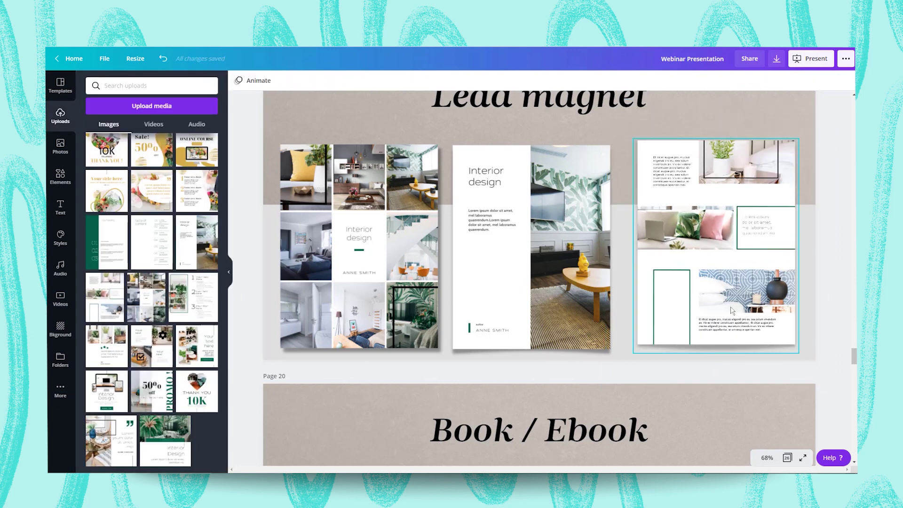
left_click_drag(554, 307, 562, 306)
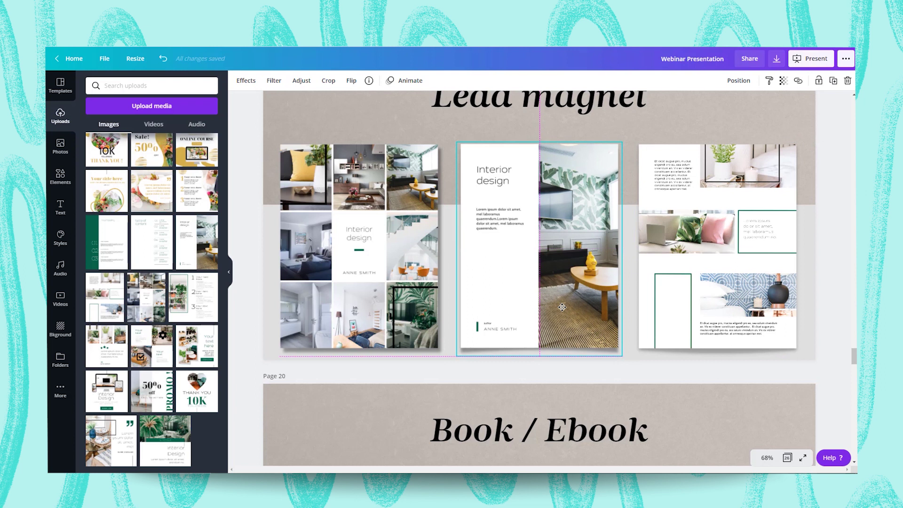
left_click_drag(400, 268, 404, 266)
left_click(238, 213)
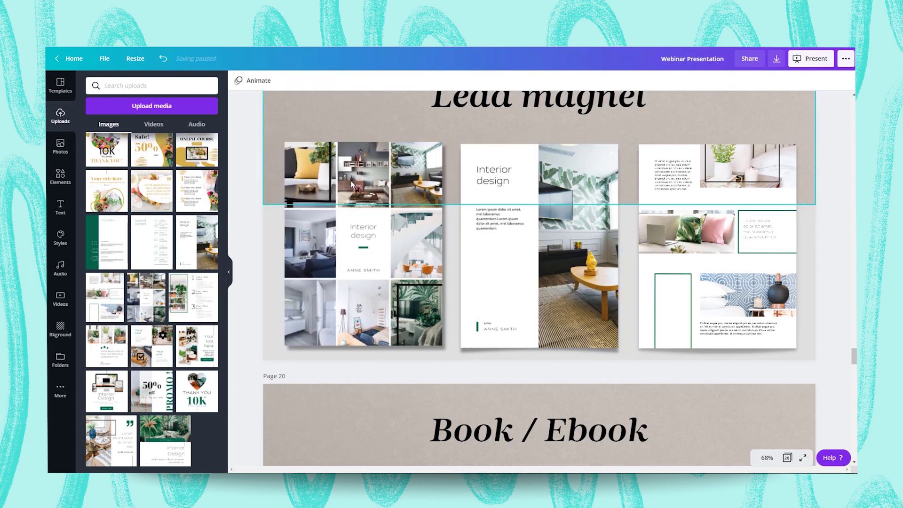
- Fan out the images by tilting the cover counterclockwise and the pillow-photo layout clockwise, overlapping the author page between them
left_click(330, 301)
left_click_drag(365, 368, 411, 363)
left_click_drag(393, 308, 392, 309)
left_click_drag(504, 272, 506, 265)
left_click(703, 255)
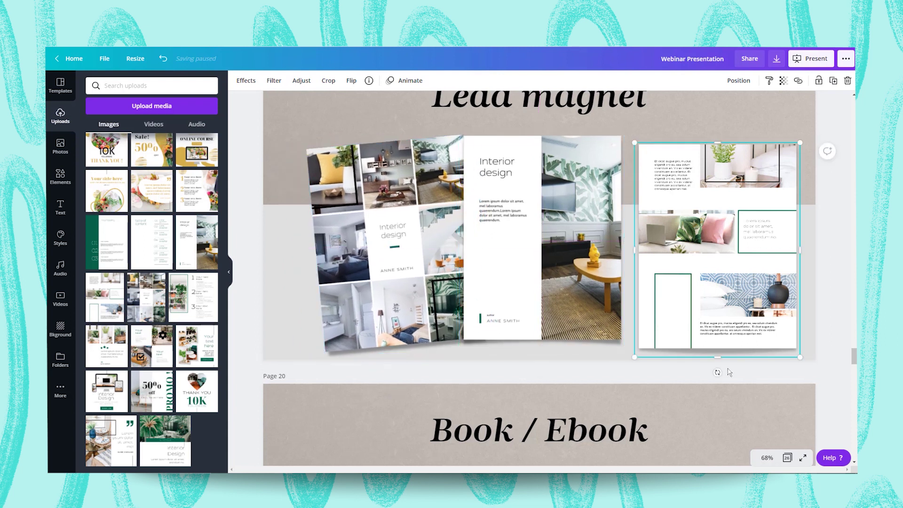
mouse_move(715, 373)
left_mouse_down()
mouse_move(701, 365)
mouse_move(699, 373)
left_mouse_up()
left_click(853, 99)
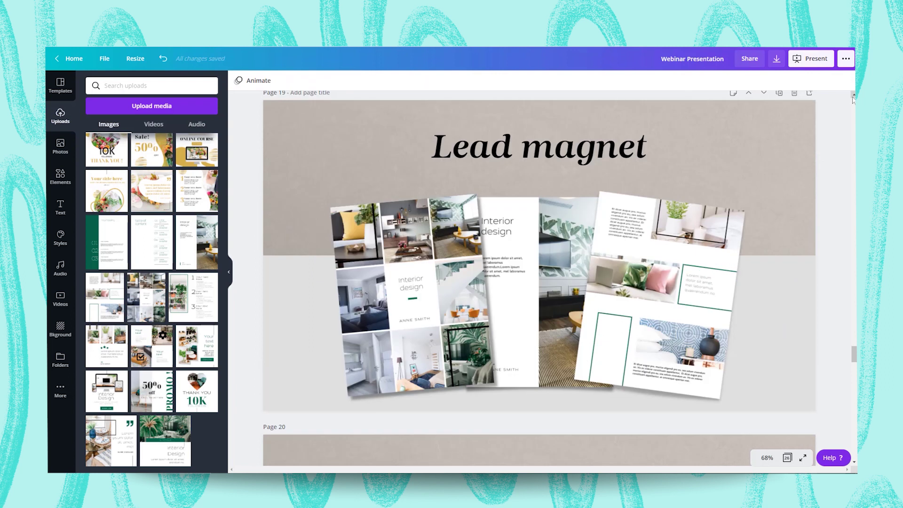
- Move the author page image slightly up and the cover image slightly down within the fan
left_click_drag(518, 301, 517, 284)
left_click(323, 292)
left_click_drag(414, 323, 421, 338)
left_click_drag(323, 362, 737, 235)
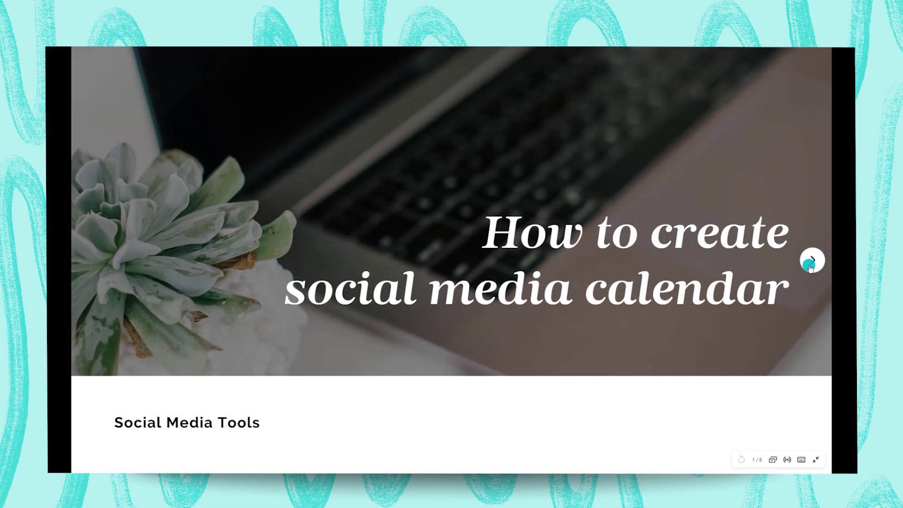
- Page through the full-screen presentation and review the title, About, Private and Agenda slides with their styled images
left_click(812, 262)
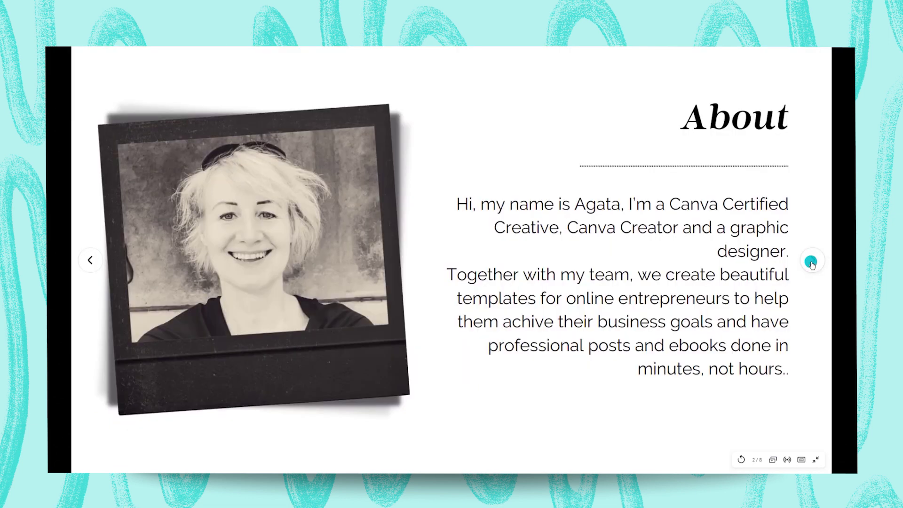
left_click(812, 262)
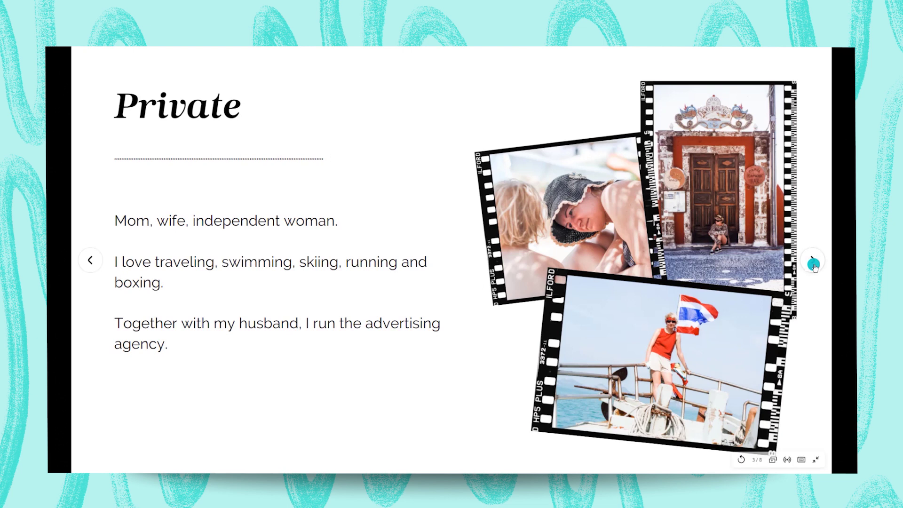
left_click(814, 264)
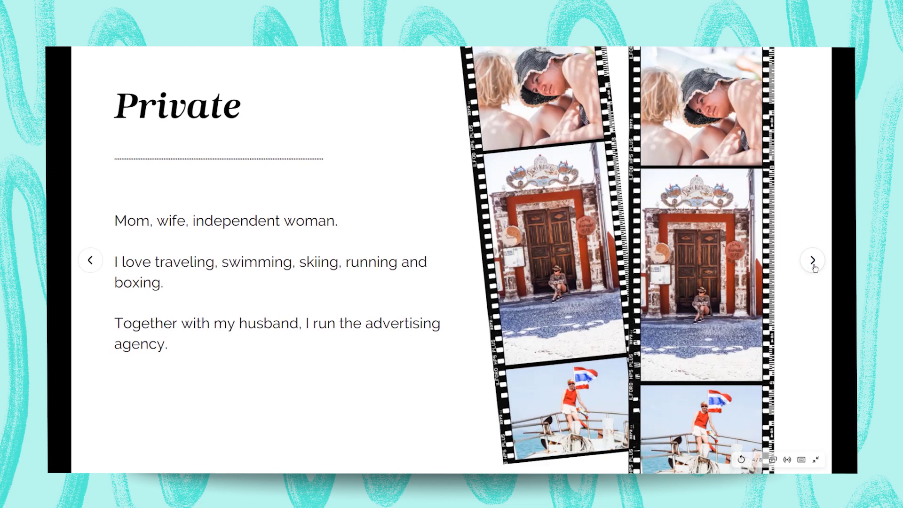
left_click(814, 262)
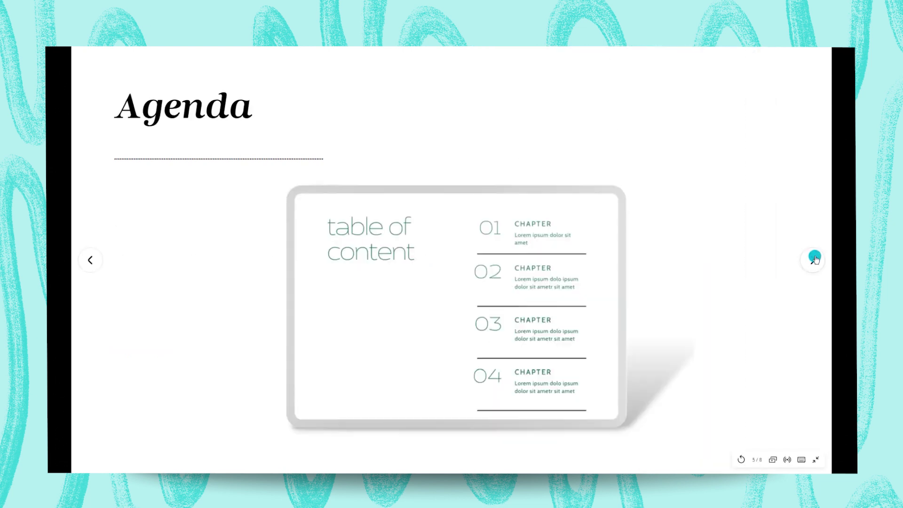
left_click(814, 259)
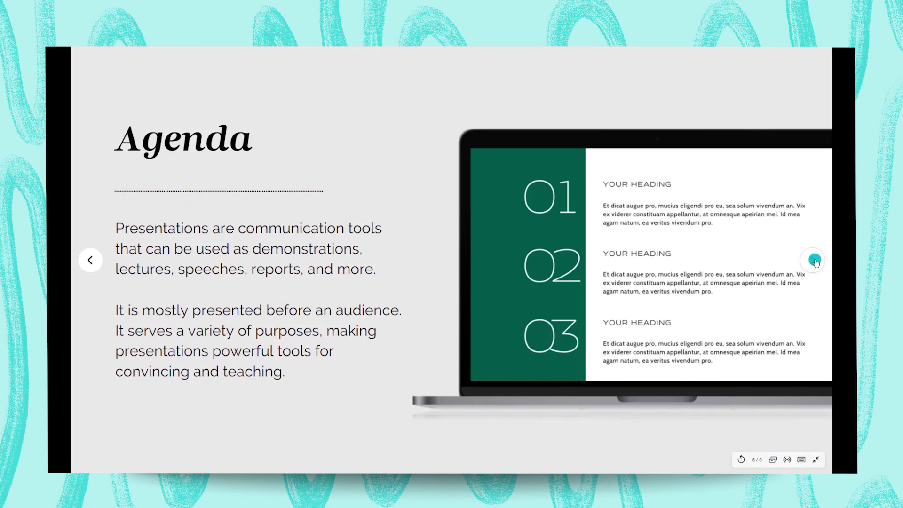
left_click(815, 262)
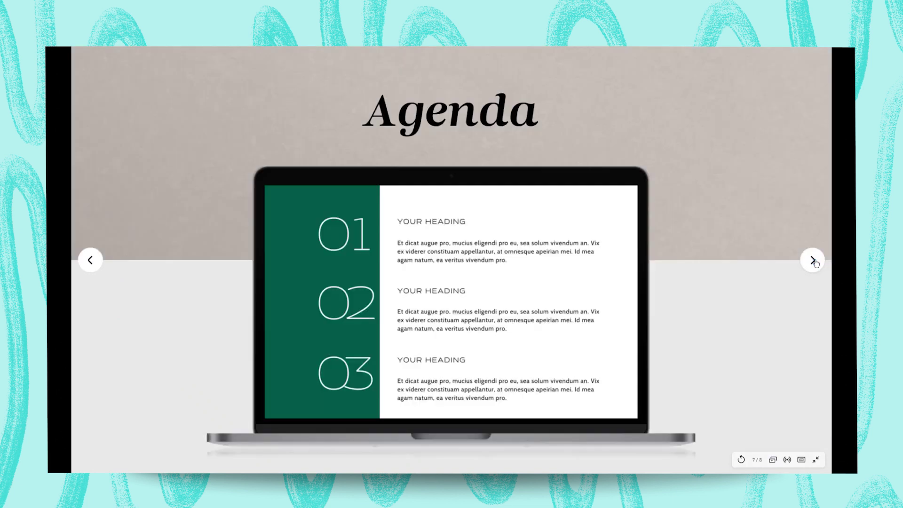
left_click(813, 261)
key("Right")
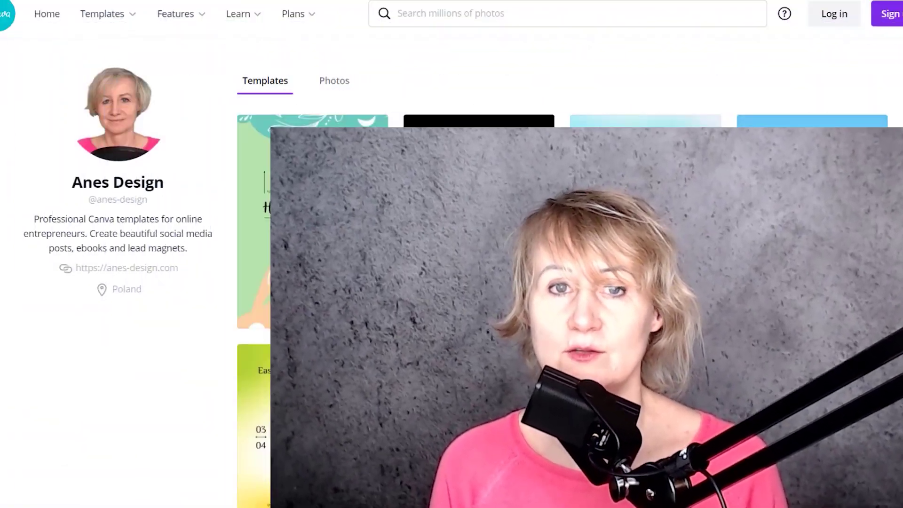
- Browse the Easter and spring templates on the Anes Design creator profile
scroll(565, 273, "down", 7)
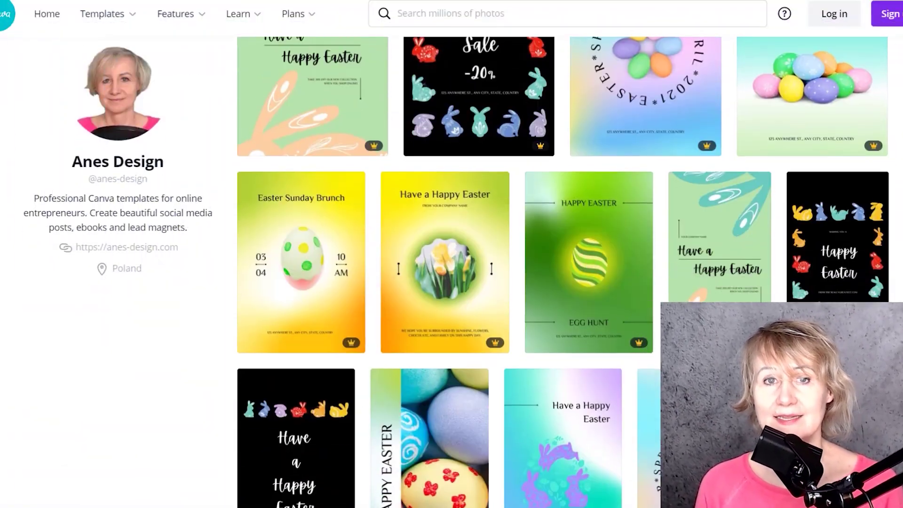
scroll(565, 273, "down", 5)
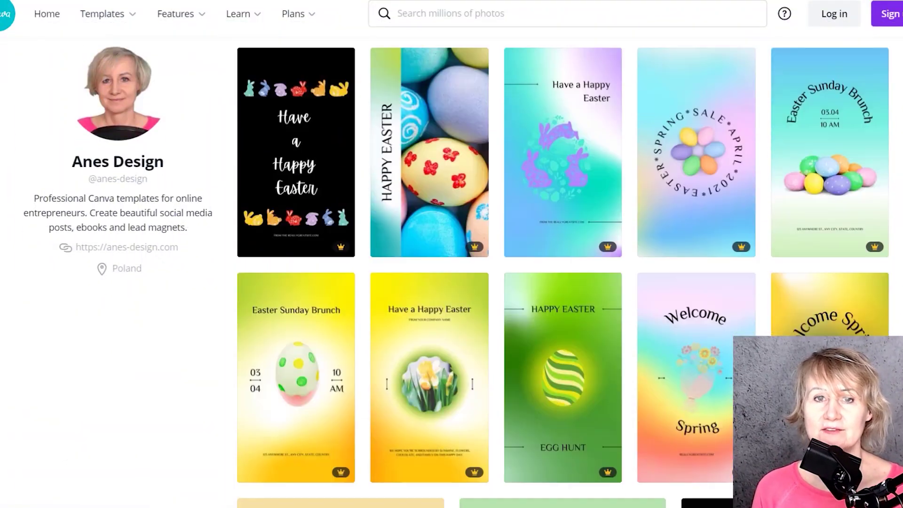
- Look through the square Easter post templates further down the Anes Design creator profile
scroll(564, 273, "down", 7)
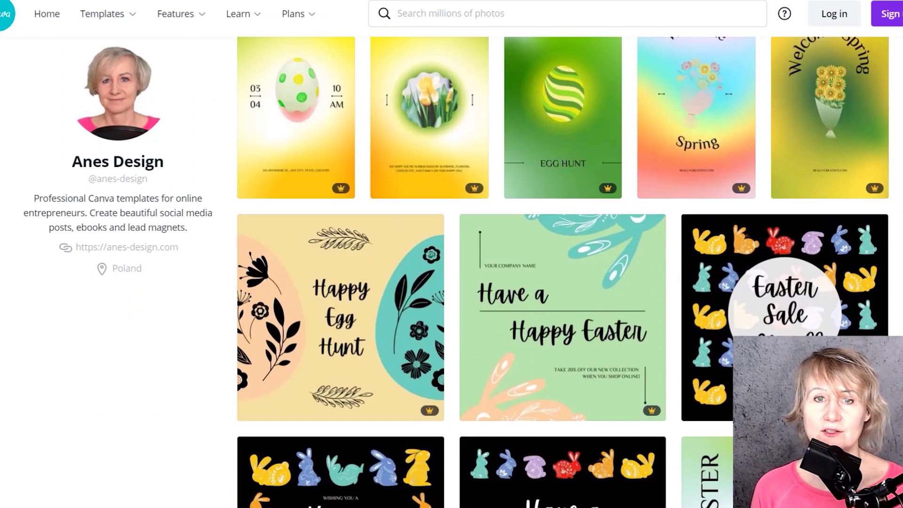
scroll(564, 272, "down", 5)
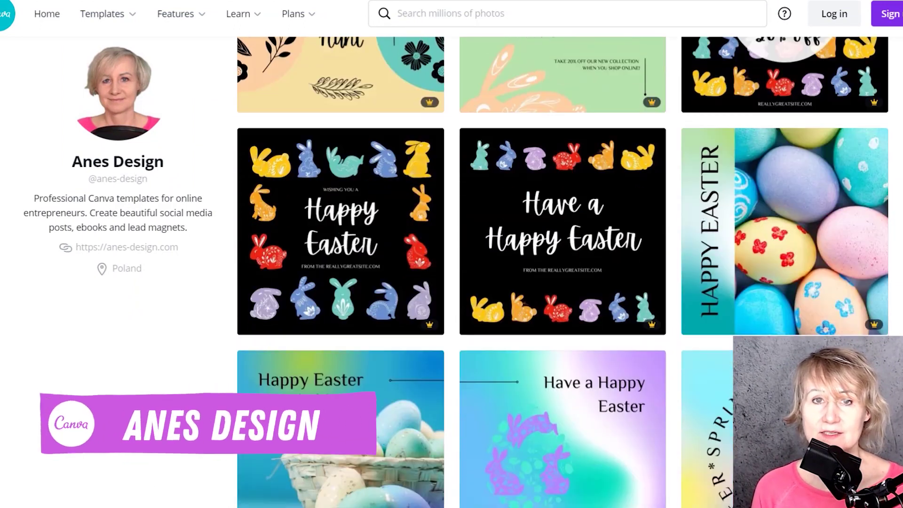
scroll(564, 273, "down", 7)
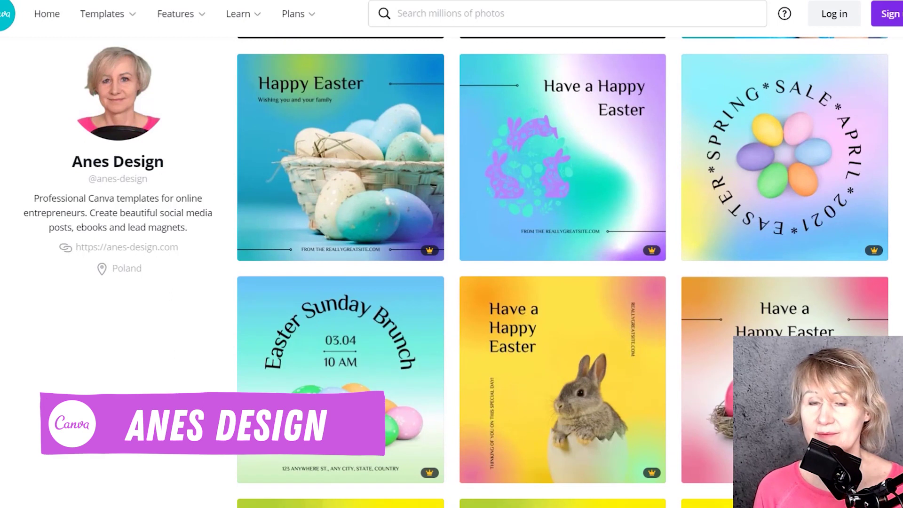
scroll(564, 273, "down", 2)
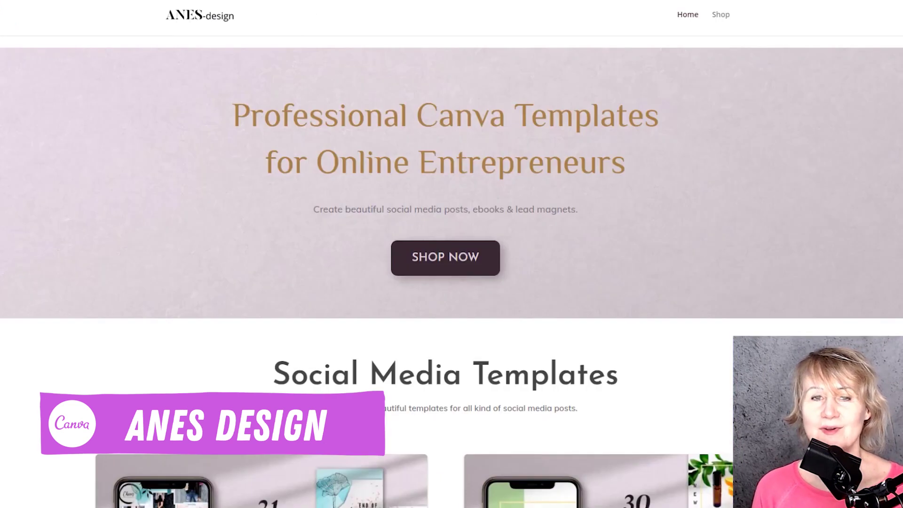
- Browse the social media, ebook and lead magnet template sections on the anes-design.com home page
scroll(451, 254, "down", 5)
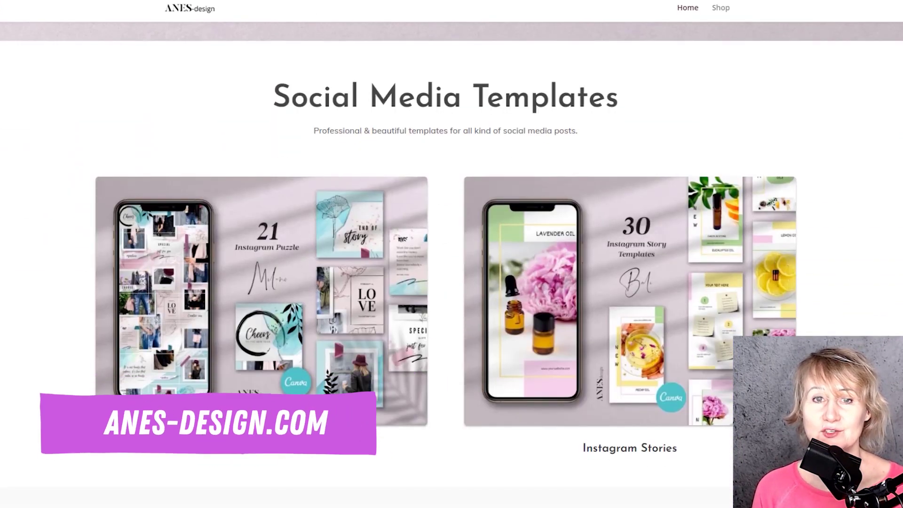
scroll(451, 254, "down", 2)
scroll(452, 254, "down", 6)
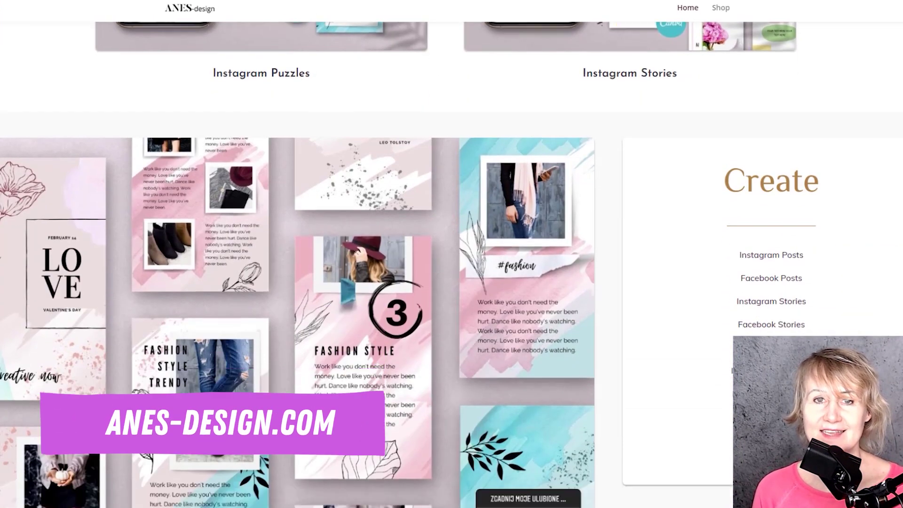
scroll(452, 254, "down", 15)
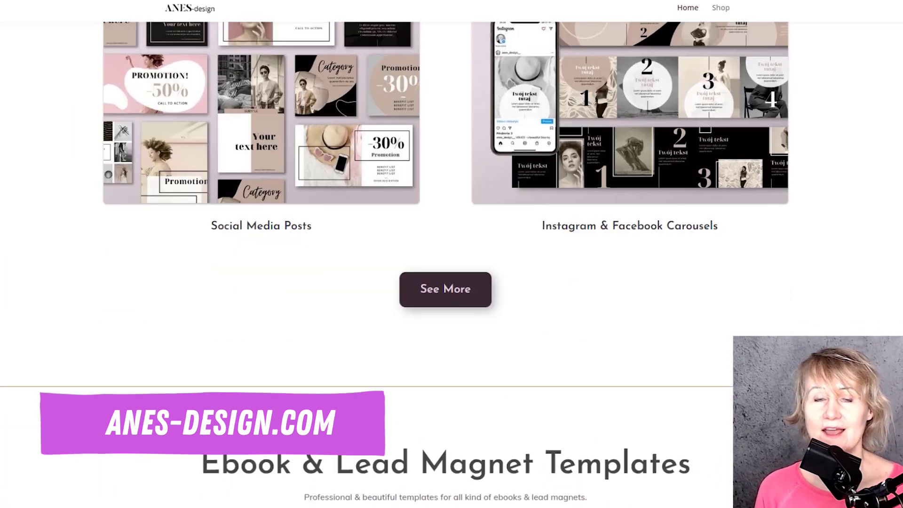
scroll(451, 254, "down", 13)
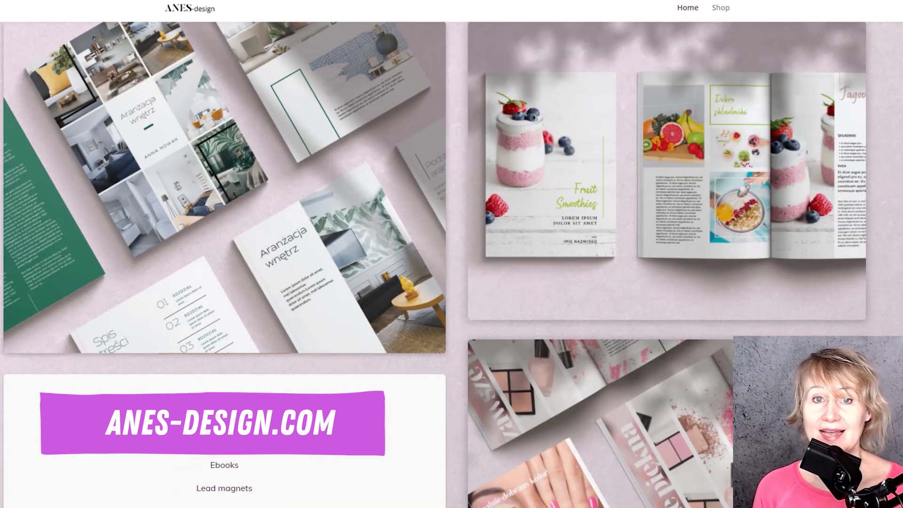
scroll(452, 254, "down", 6)
scroll(451, 254, "down", 9)
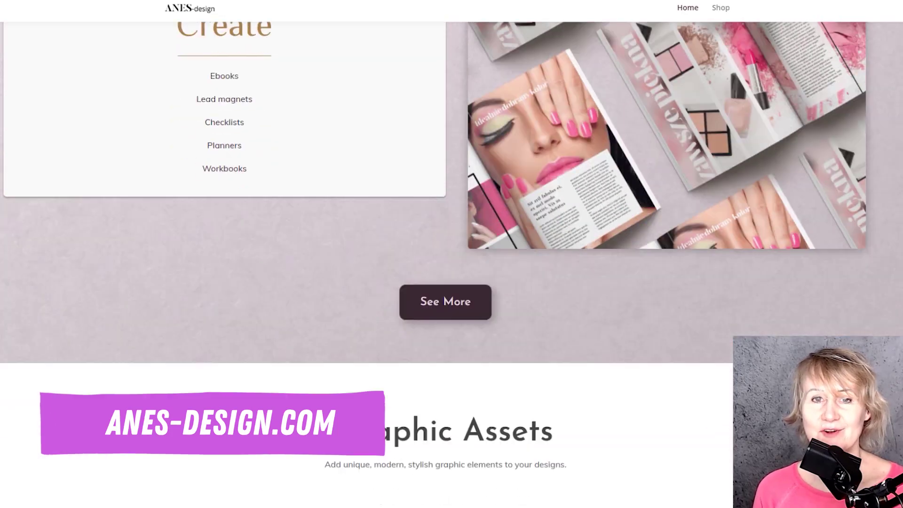